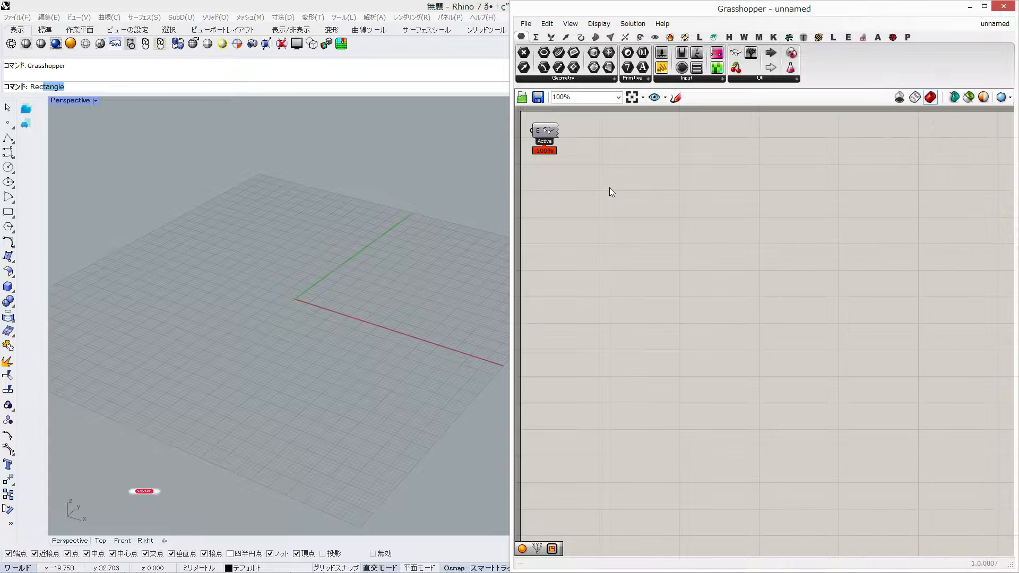
Add a Rectangular grid component to the canvas.
{"action": "double_click", "coordinate": [610, 186]}
{"action": "type", "text": "rec"}
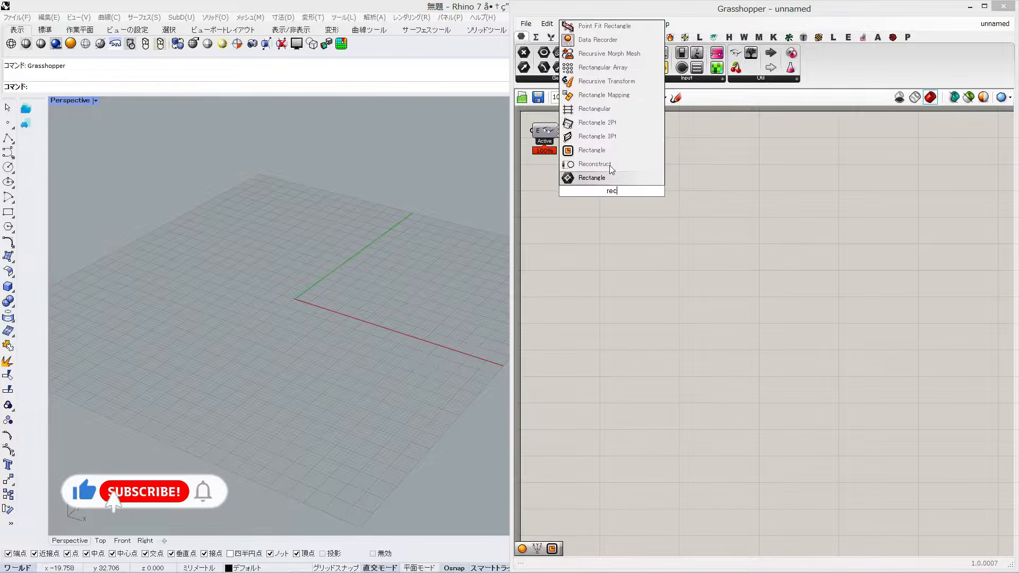
{"action": "left_click", "coordinate": [601, 112]}
{"action": "left_click_drag", "start_coordinate": [594, 174], "coordinate": [608, 189]}
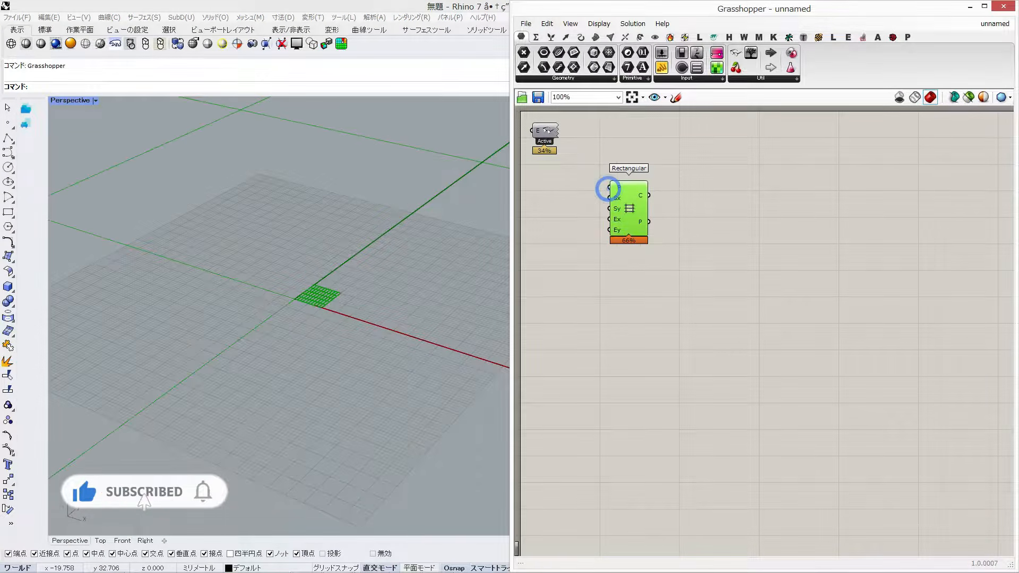
Set the preview plane size to 10.
{"action": "left_click", "coordinate": [599, 23]}
{"action": "mouse_move", "coordinate": [698, 198]}
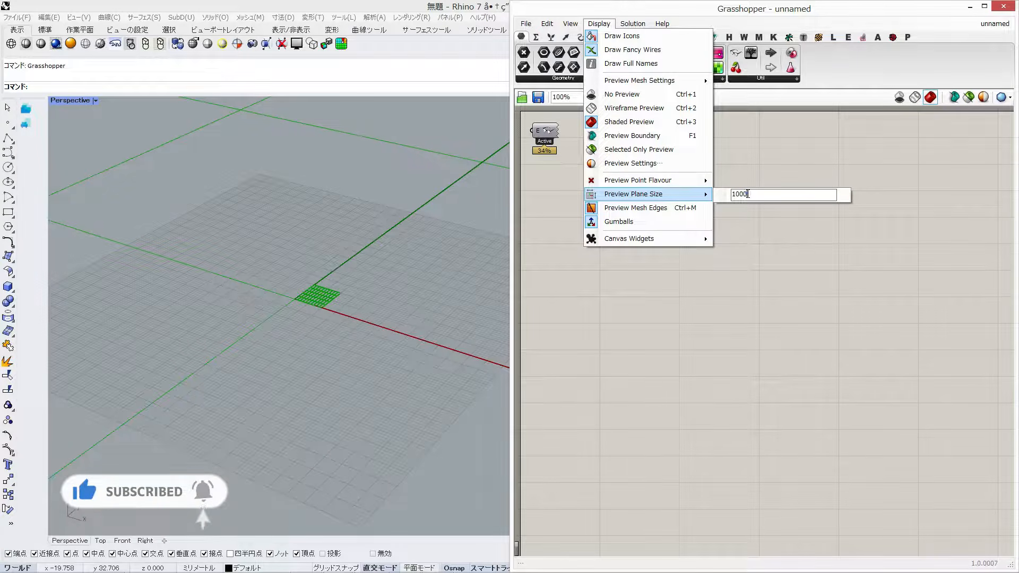
{"action": "key", "text": "BackSpace"}
{"action": "key", "text": "BackSpace"}
{"action": "key", "text": "Return"}
Add a number slider of 100 and connect it to the Rectangular grid's Extent X and Extent Y inputs.
{"action": "left_click_drag", "start_coordinate": [640, 233], "coordinate": [693, 241]}
{"action": "left_click", "coordinate": [628, 227]}
{"action": "double_click", "coordinate": [626, 228]}
{"action": "type", "text": "100"}
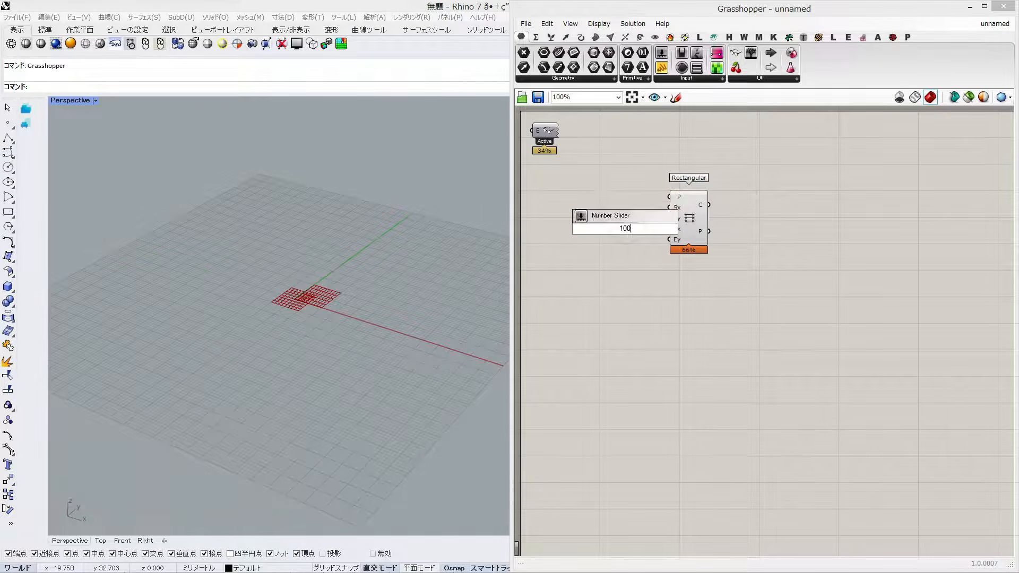
{"action": "key", "text": "Return"}
{"action": "left_click_drag", "start_coordinate": [640, 225], "coordinate": [669, 229]}
{"action": "left_click_drag", "start_coordinate": [604, 225], "coordinate": [669, 239]}
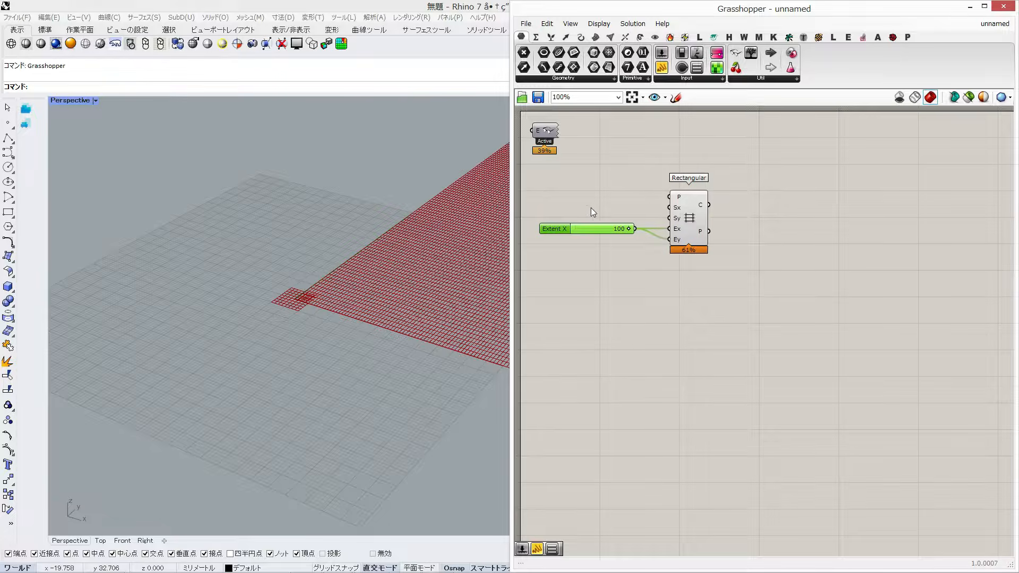
Add a number slider of 1 and connect it to the Rectangular grid's Size X and Size Y inputs.
{"action": "scroll", "coordinate": [148, 310], "scroll_direction": "down", "scroll_amount": 3}
{"action": "double_click", "coordinate": [619, 194]}
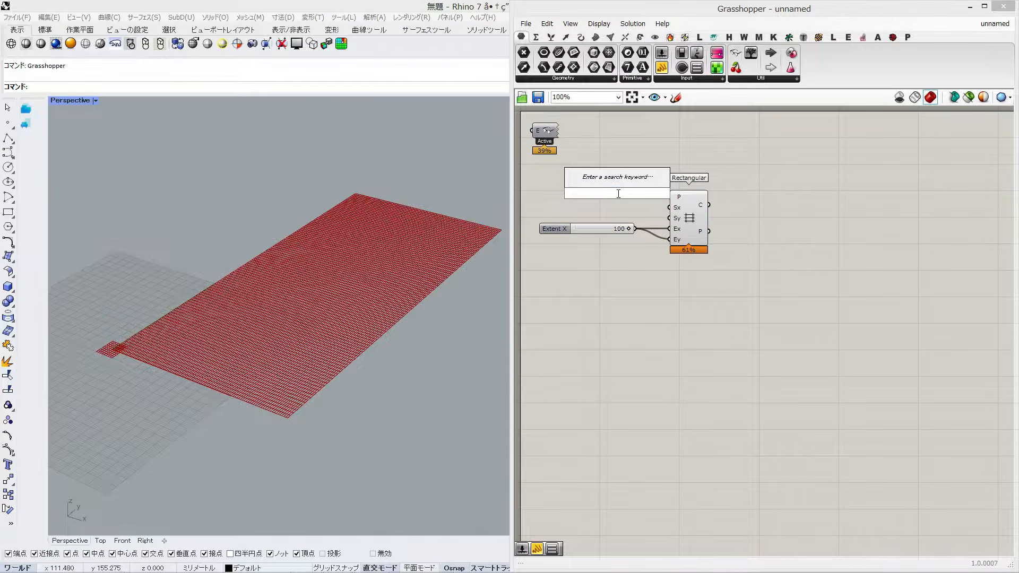
{"action": "type", "text": "1"}
{"action": "key", "text": "Return"}
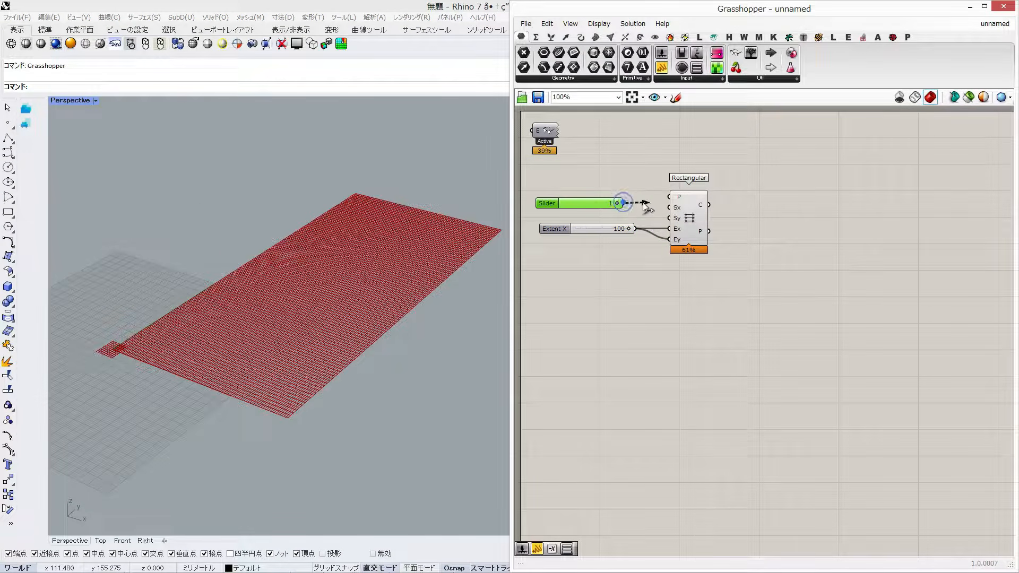
{"action": "left_click_drag", "start_coordinate": [647, 206], "coordinate": [669, 207]}
{"action": "left_click_drag", "start_coordinate": [576, 203], "coordinate": [670, 218]}
{"action": "scroll", "coordinate": [221, 406], "scroll_direction": "up", "scroll_amount": 5}
{"action": "scroll", "coordinate": [221, 384], "scroll_direction": "down", "scroll_amount": 4}
Add a Point parameter fed by the Rectangular grid's points output and flatten its data.
{"action": "left_click_drag", "start_coordinate": [525, 53], "coordinate": [737, 214]}
{"action": "right_click", "coordinate": [733, 207]}
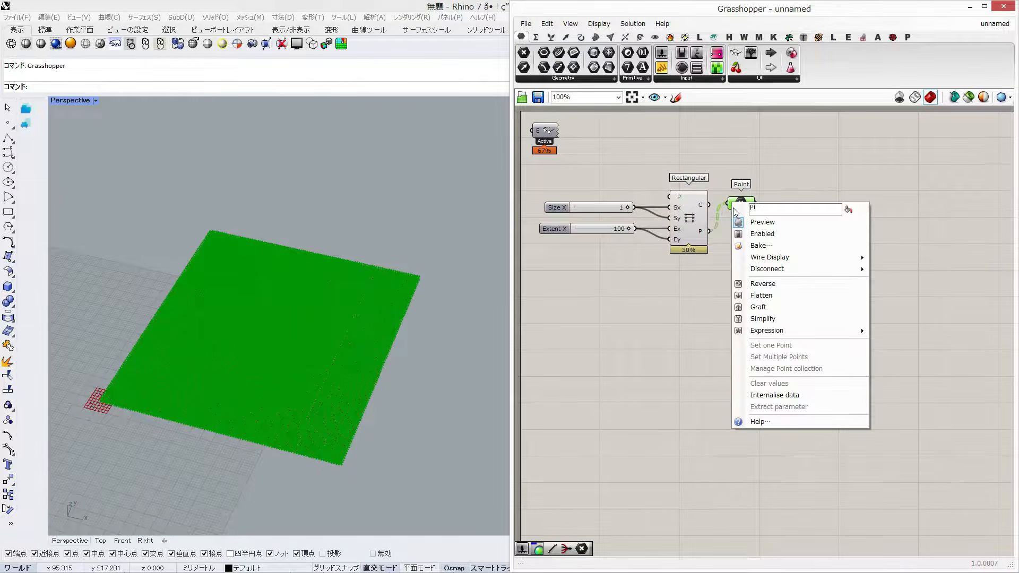
{"action": "left_click", "coordinate": [754, 296]}
{"action": "scroll", "coordinate": [262, 372], "scroll_direction": "up", "scroll_amount": 5}
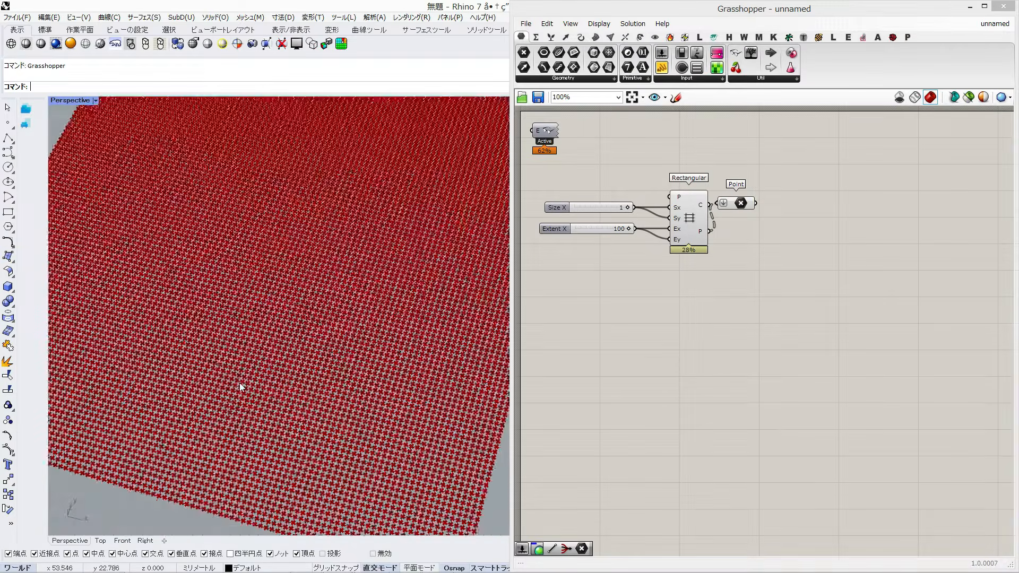
{"action": "scroll", "coordinate": [239, 387], "scroll_direction": "down", "scroll_amount": 4}
{"action": "left_click_drag", "start_coordinate": [730, 204], "coordinate": [738, 204]}
{"action": "left_click", "coordinate": [743, 253]}
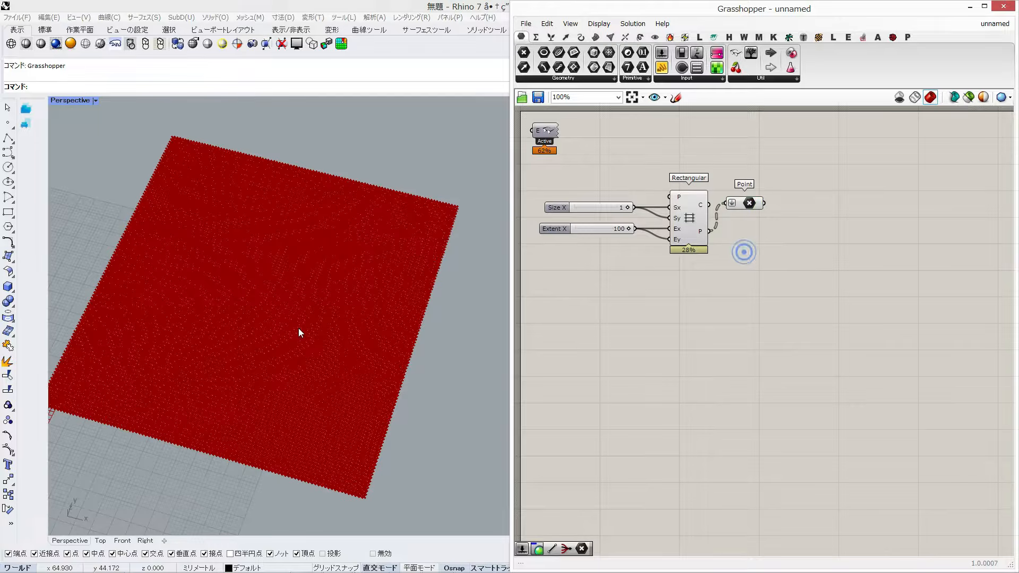
Add a Deconstruct point component and connect the flattened Point parameter to its input.
{"action": "right_click_drag", "start_coordinate": [298, 328], "coordinate": [311, 300]}
{"action": "double_click", "coordinate": [779, 289]}
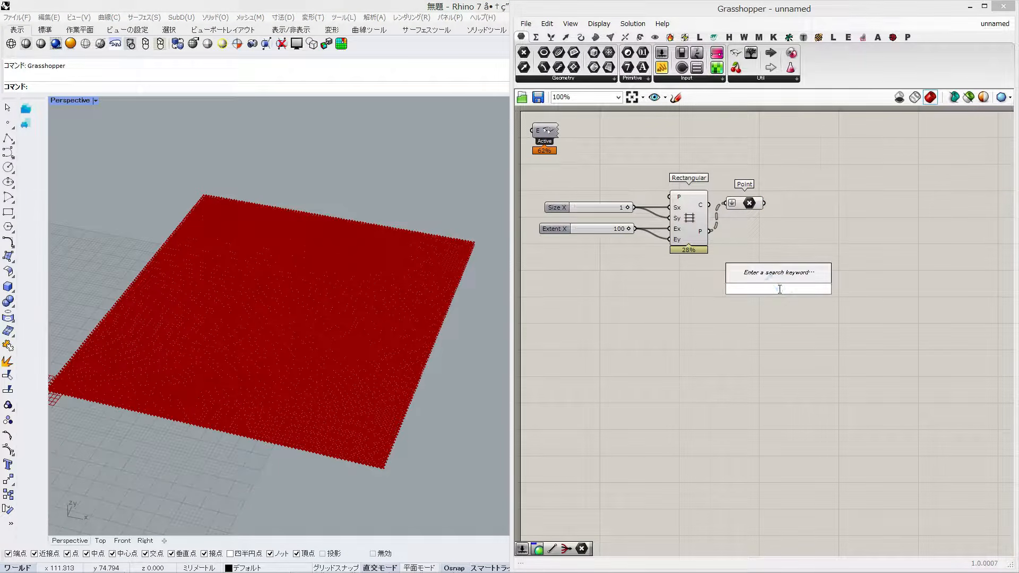
{"action": "type", "text": "xyz"}
{"action": "key", "text": "Up"}
{"action": "key", "text": "Up"}
{"action": "key", "text": "Up"}
{"action": "key", "text": "Return"}
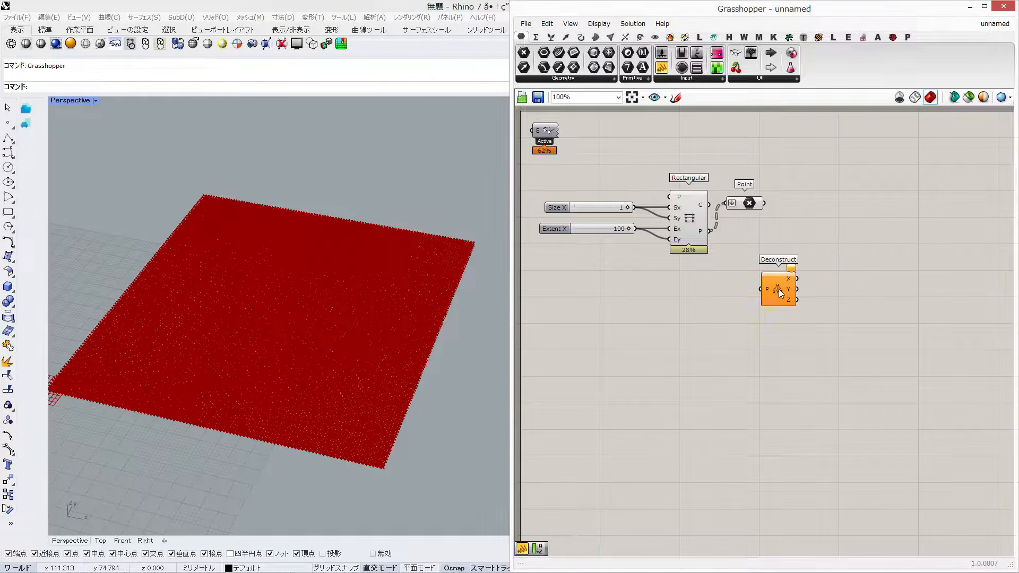
{"action": "left_click_drag", "start_coordinate": [779, 289], "coordinate": [791, 227]}
{"action": "right_click_drag", "start_coordinate": [792, 257], "coordinate": [764, 256]}
{"action": "left_click_drag", "start_coordinate": [759, 238], "coordinate": [771, 201]}
Add a Remap Numbers component beside the Deconstruct component.
{"action": "double_click", "coordinate": [782, 285]}
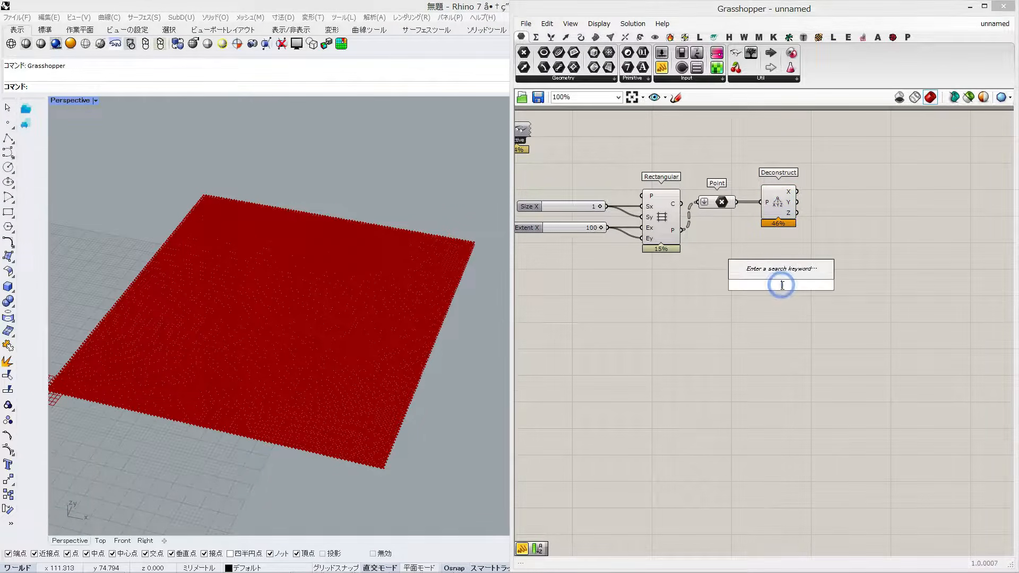
{"action": "type", "text": "remap"}
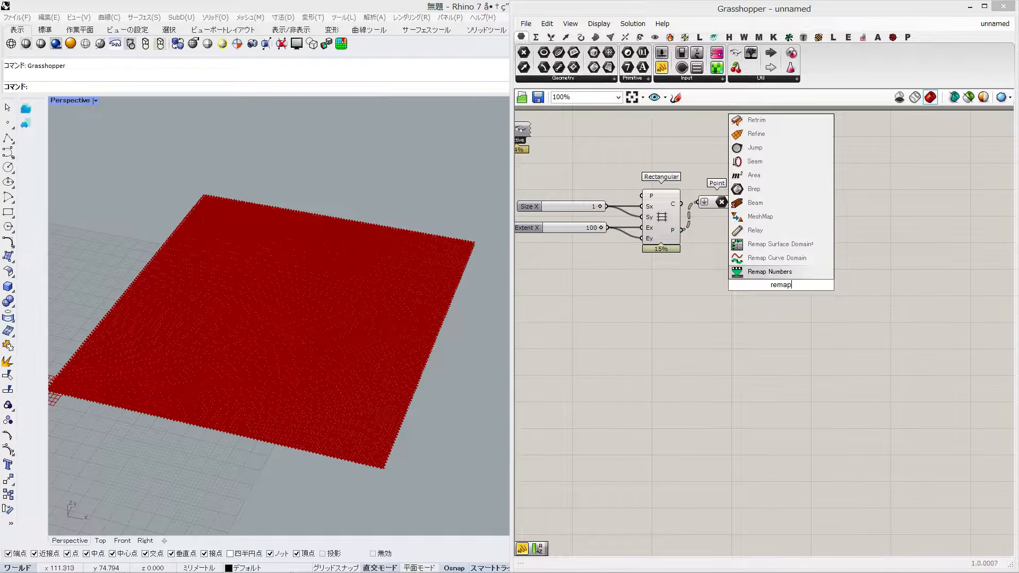
{"action": "key", "text": "Return"}
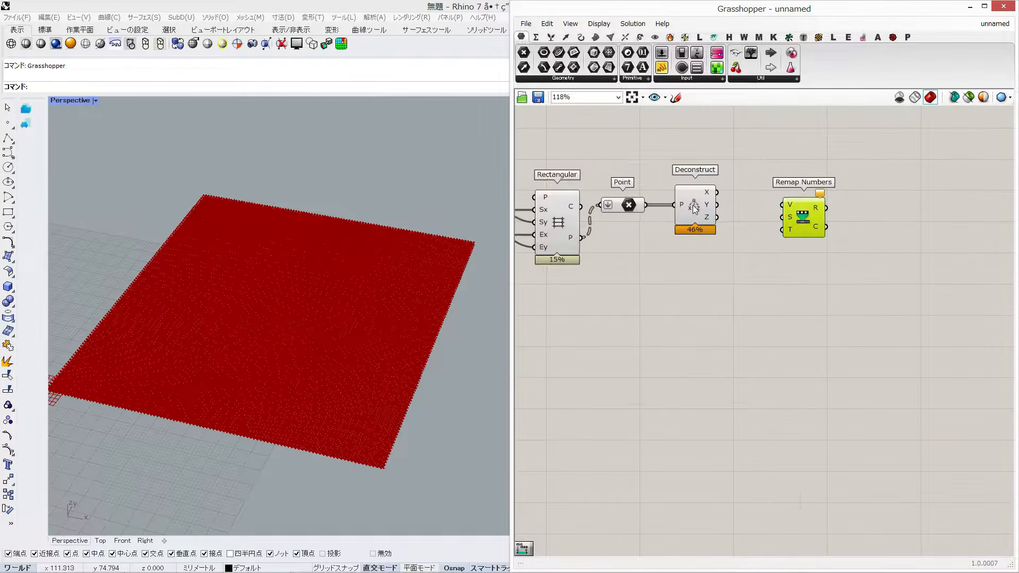
Turn off the preview of the Rectangular grid component.
{"action": "left_click_drag", "start_coordinate": [587, 168], "coordinate": [543, 266]}
{"action": "middle_click", "coordinate": [584, 287]}
{"action": "left_click", "coordinate": [611, 258]}
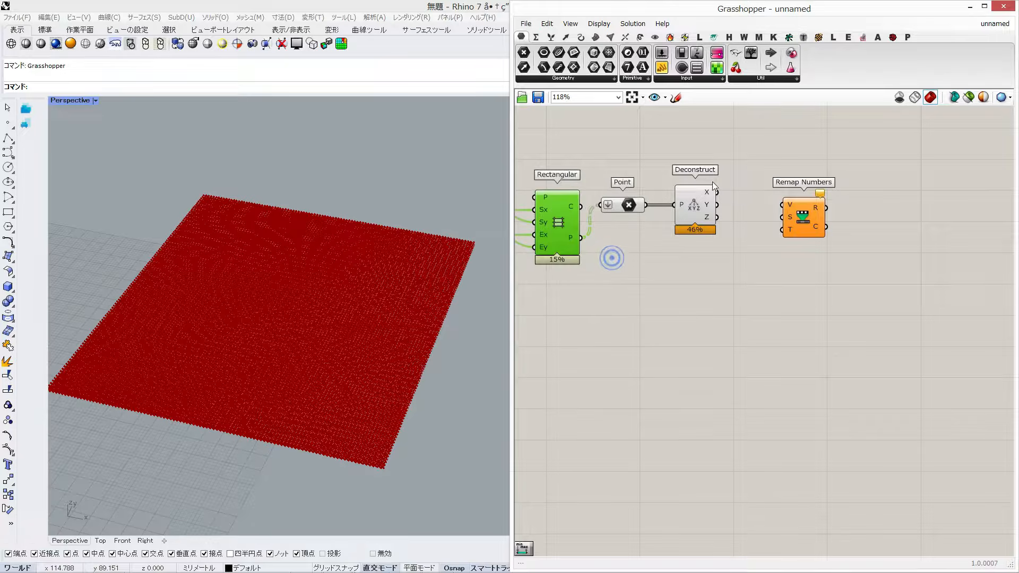
Connect Deconstruct's X output to Remap Numbers' value input, and feed its source domain from a Bounds component of the relayed X values.
{"action": "left_click_drag", "start_coordinate": [780, 208], "coordinate": [886, 197]}
{"action": "double_click", "coordinate": [789, 222]}
{"action": "type", "text": "bounds"}
{"action": "key", "text": "Return"}
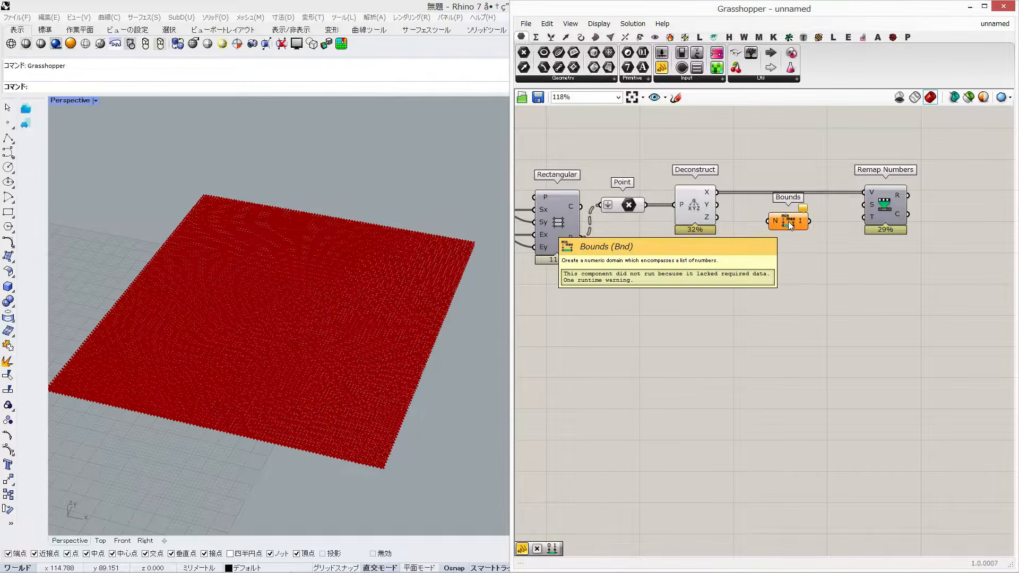
{"action": "left_click_drag", "start_coordinate": [788, 221], "coordinate": [863, 205]}
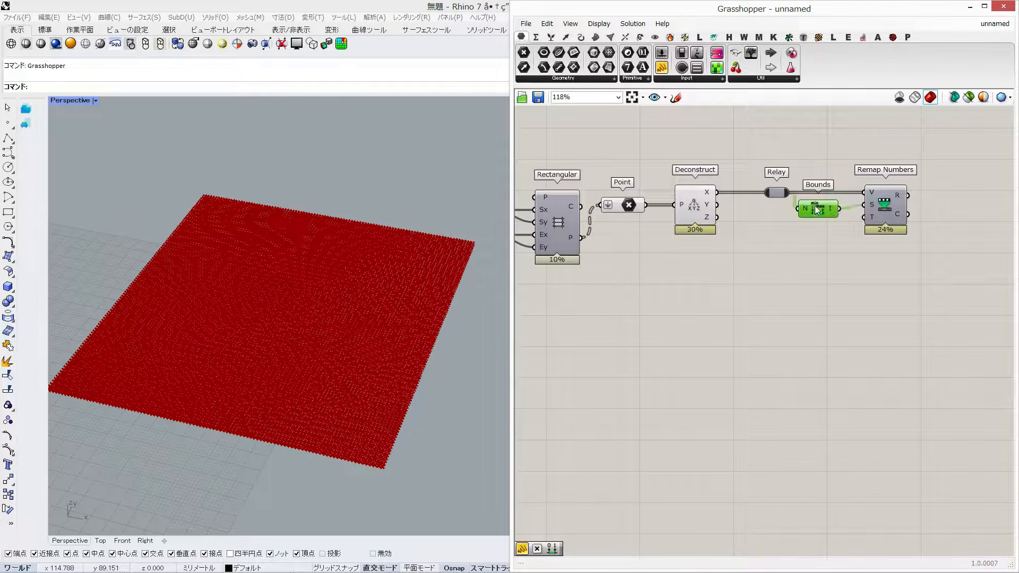
Add a Construct Domain component and connect it to the target input of Remap Numbers.
{"action": "double_click", "coordinate": [792, 266]}
{"action": "type", "text": "construct d"}
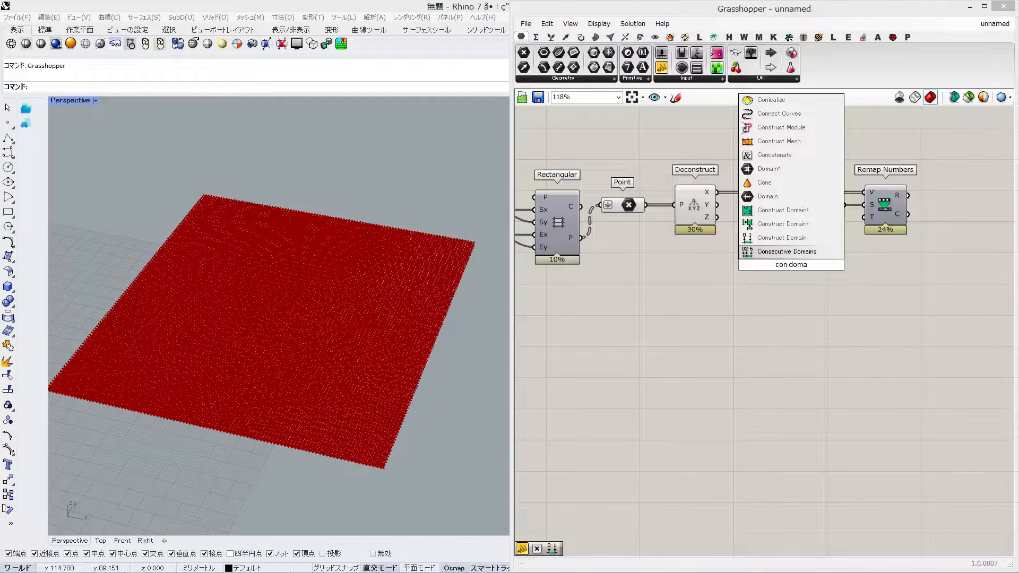
{"action": "key", "text": "Return"}
{"action": "left_click_drag", "start_coordinate": [789, 266], "coordinate": [824, 255]}
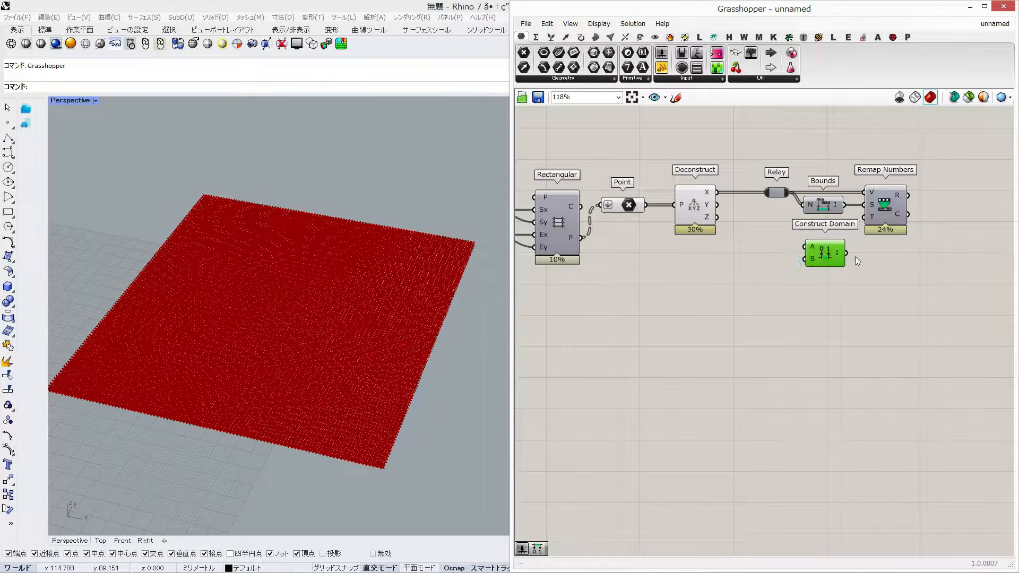
{"action": "left_click_drag", "start_coordinate": [861, 227], "coordinate": [864, 218]}
Add a number slider of 2 and connect it to the domain start of Construct Domain.
{"action": "double_click", "coordinate": [725, 259]}
{"action": "type", "text": "2"}
{"action": "key", "text": "Return"}
{"action": "left_click", "coordinate": [753, 248]}
{"action": "left_click_drag", "start_coordinate": [787, 247], "coordinate": [805, 247]}
Add a number slider of 360 and connect it to the domain end of Construct Domain.
{"action": "double_click", "coordinate": [767, 263]}
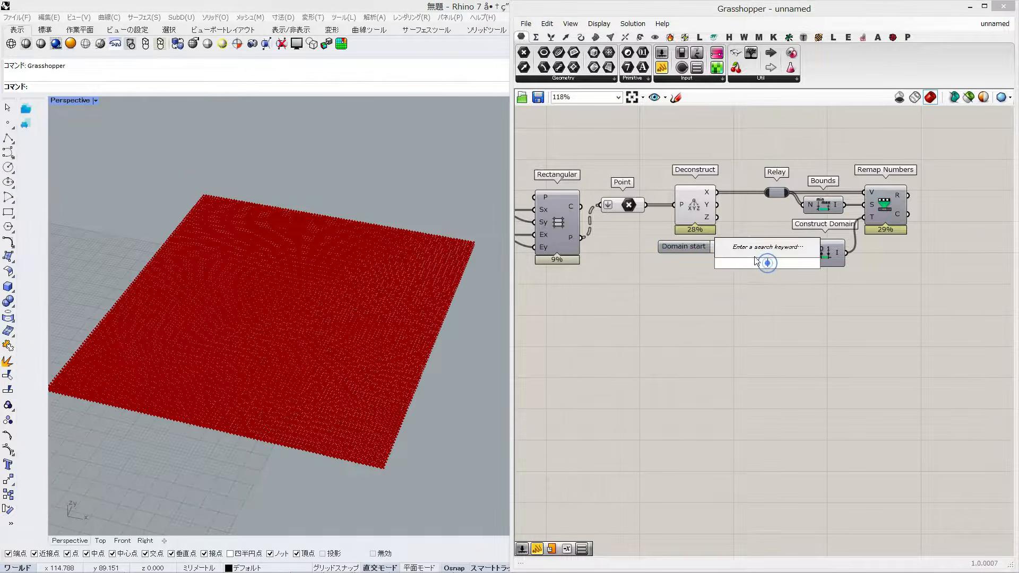
{"action": "type", "text": "360"}
{"action": "key", "text": "Return"}
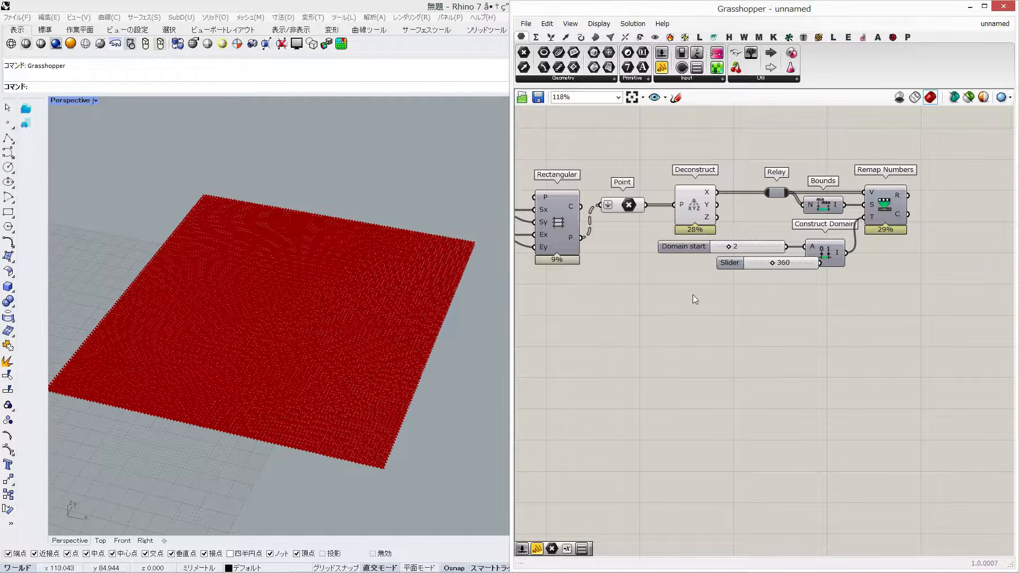
{"action": "mouse_move", "coordinate": [803, 264]}
{"action": "left_mouse_down"}
{"action": "mouse_move", "coordinate": [693, 260]}
{"action": "mouse_move", "coordinate": [805, 259]}
{"action": "left_mouse_up"}
{"action": "left_click", "coordinate": [791, 293]}
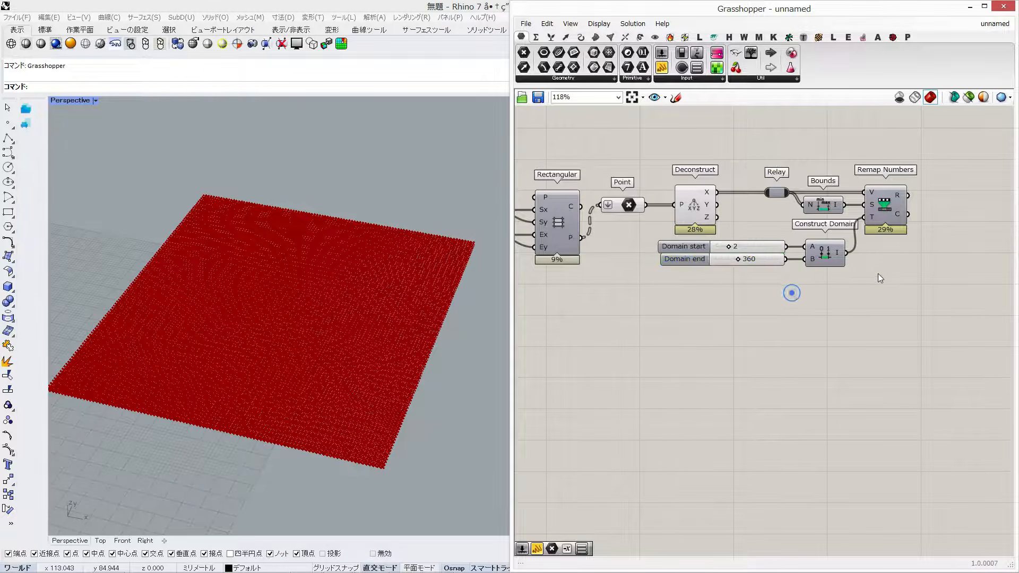
Add a Radians component fed by Remap Numbers' mapped output, and check the remap's input and output values.
{"action": "right_click_drag", "start_coordinate": [879, 279], "coordinate": [856, 277]}
{"action": "left_click", "coordinate": [876, 196]}
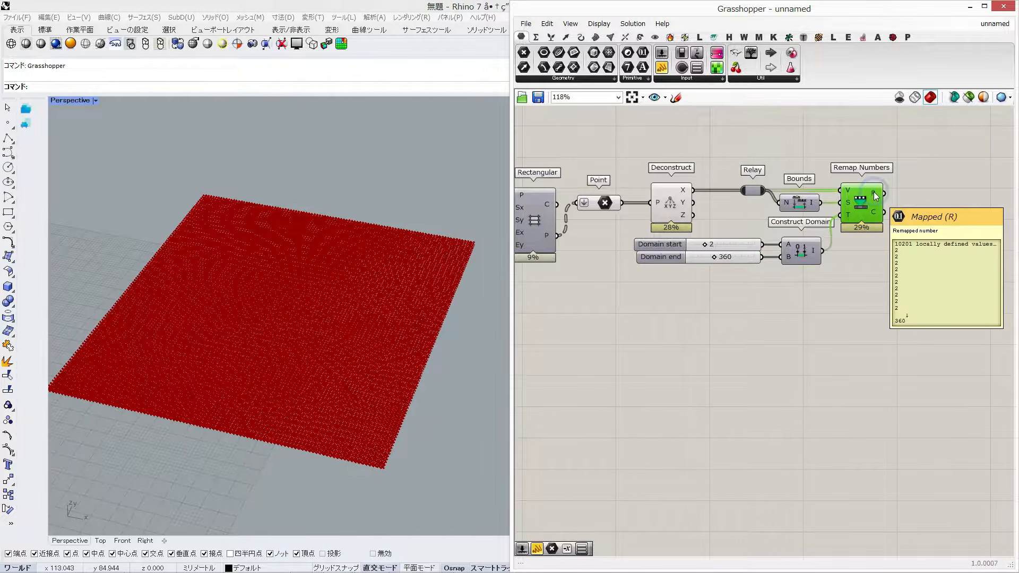
{"action": "double_click", "coordinate": [853, 308]}
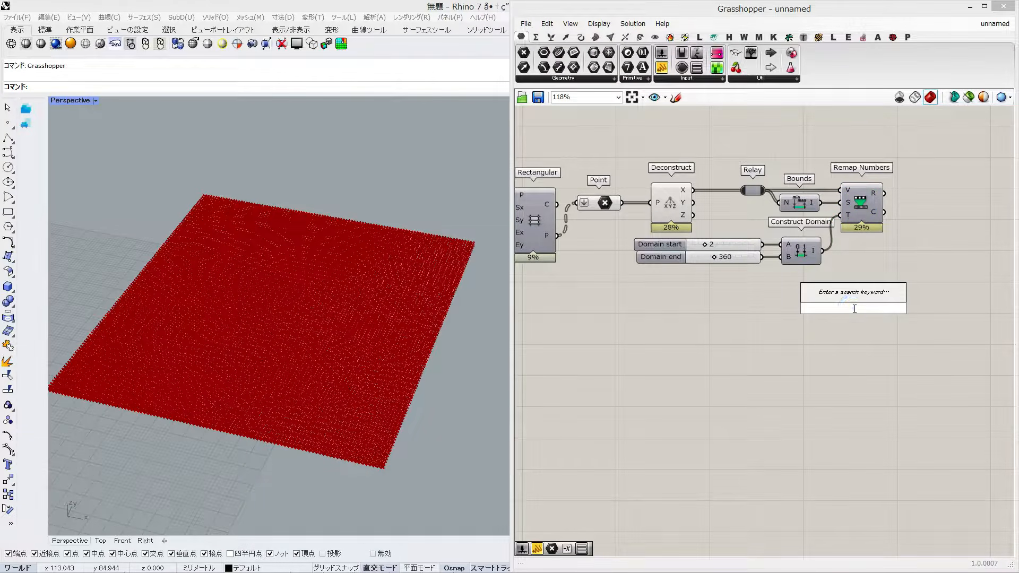
{"action": "type", "text": "rad"}
{"action": "key", "text": "Return"}
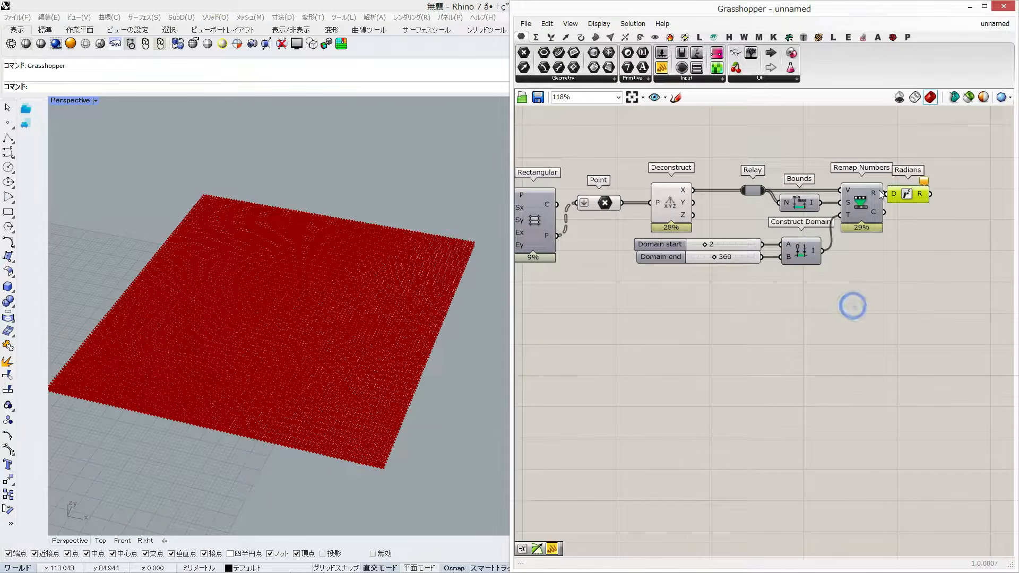
{"action": "left_click_drag", "start_coordinate": [892, 195], "coordinate": [911, 195]}
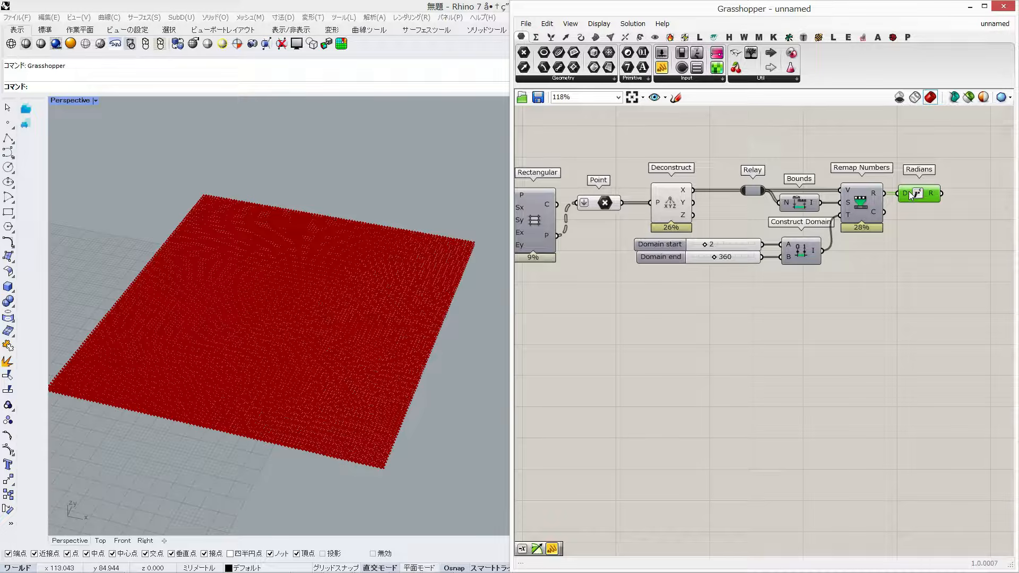
{"action": "left_click", "coordinate": [849, 192]}
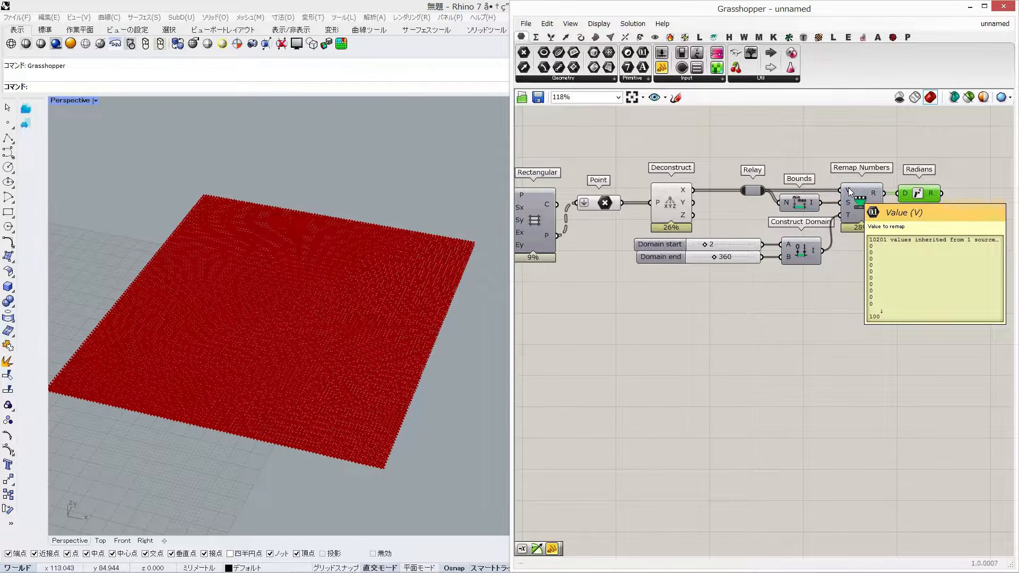
{"action": "mouse_move", "coordinate": [877, 196]}
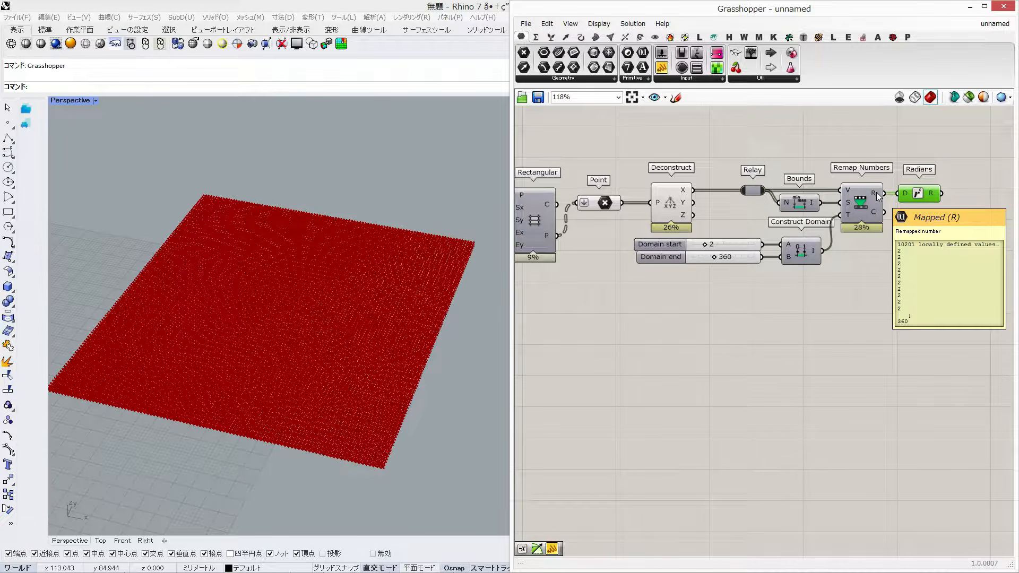
Duplicate the remapping chain from Relay to Radians below the original and connect Deconstruct's Y output to the copied Relay.
{"action": "right_click_drag", "start_coordinate": [917, 263], "coordinate": [902, 257]}
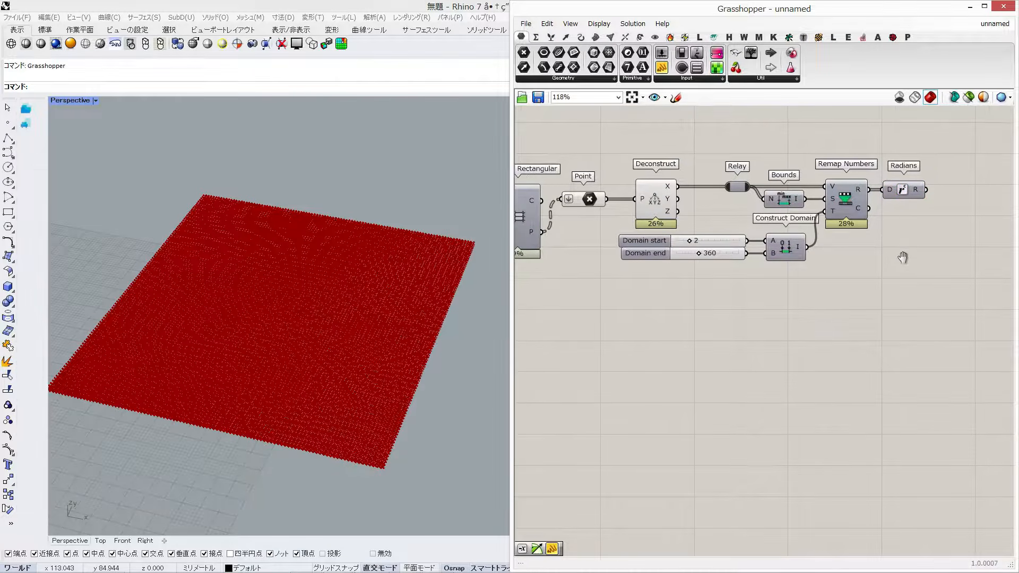
{"action": "scroll", "coordinate": [837, 277], "scroll_direction": "down", "scroll_amount": 1}
{"action": "left_click_drag", "start_coordinate": [922, 312], "coordinate": [766, 200]}
{"action": "left_click_drag", "start_coordinate": [855, 215], "coordinate": [857, 320], "text": "alt"}
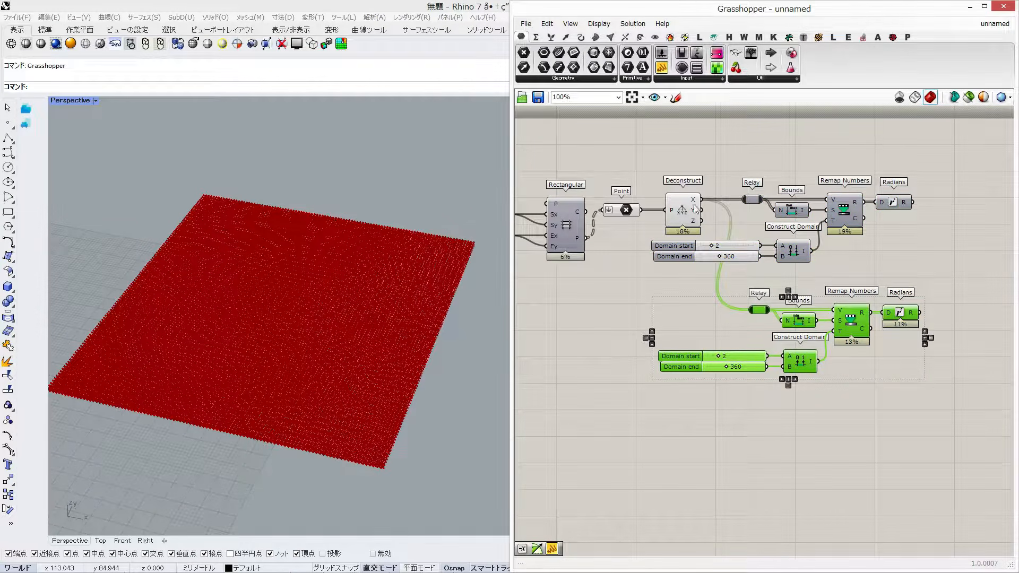
{"action": "left_click_drag", "start_coordinate": [730, 252], "coordinate": [750, 309]}
{"action": "left_click", "coordinate": [764, 297]}
Set the duplicated chain's domain start to 3 and its domain end to 180.
{"action": "right_click_drag", "start_coordinate": [764, 298], "coordinate": [749, 281]}
{"action": "scroll", "coordinate": [750, 281], "scroll_direction": "up", "scroll_amount": 1}
{"action": "double_click", "coordinate": [707, 351]}
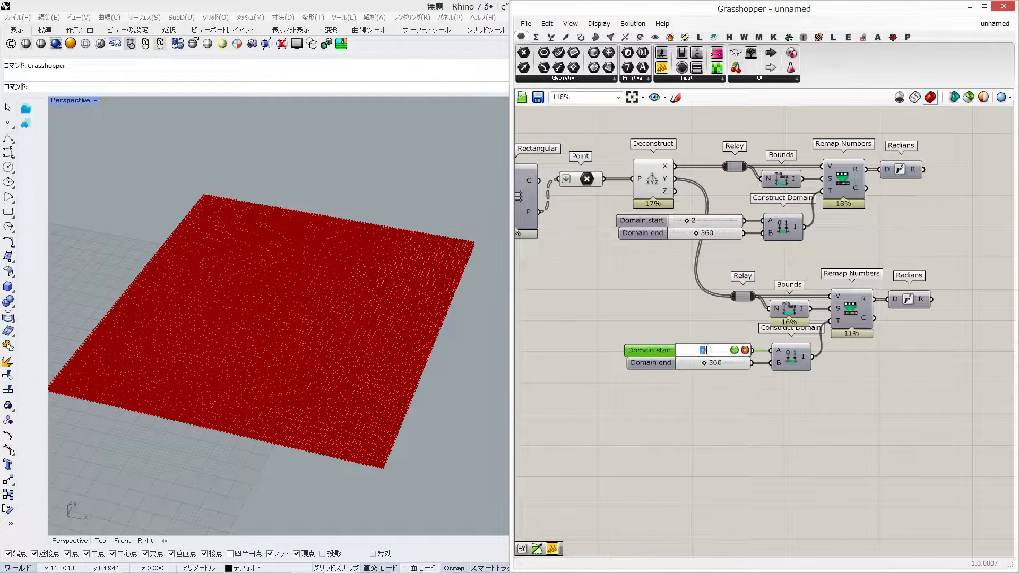
{"action": "key", "text": "Return"}
{"action": "left_click", "coordinate": [713, 363]}
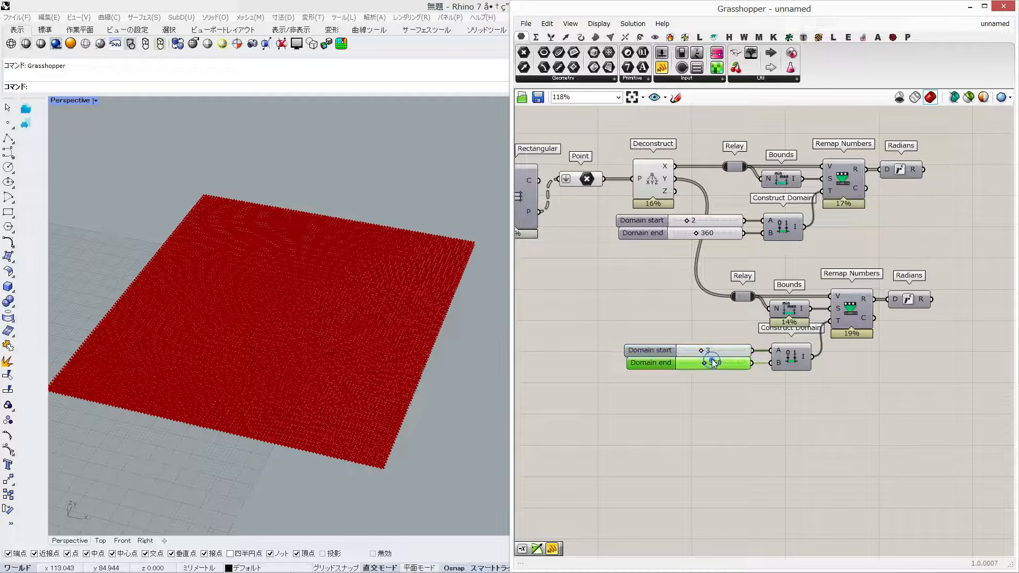
{"action": "type", "text": "180"}
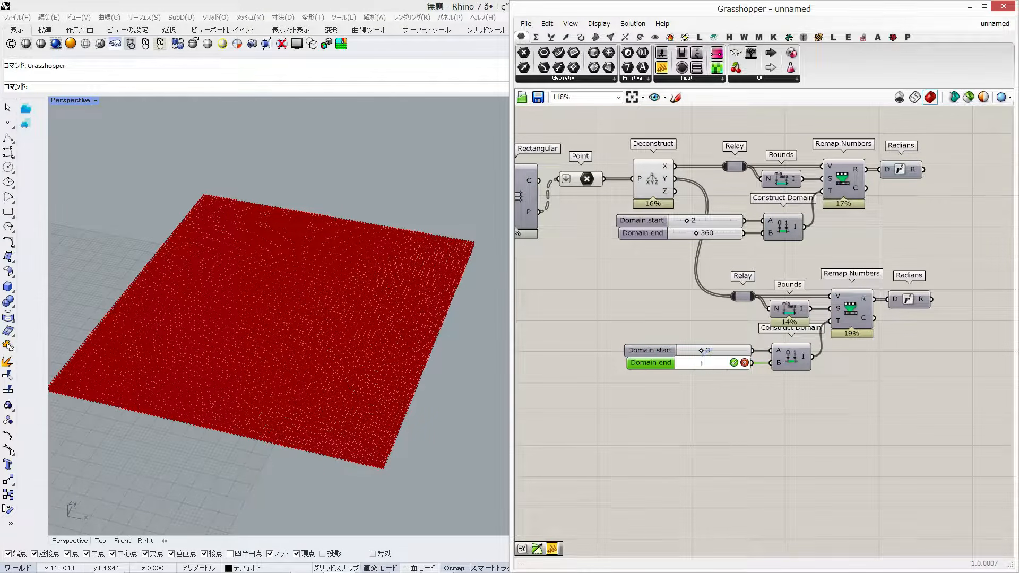
{"action": "key", "text": "Return"}
Add a Sine component between the two remapping chains.
{"action": "left_click", "coordinate": [858, 244]}
{"action": "right_click_drag", "start_coordinate": [857, 245], "coordinate": [767, 242]}
{"action": "double_click", "coordinate": [784, 244]}
{"action": "type", "text": "sin"}
{"action": "key", "text": "Return"}
{"action": "left_click", "coordinate": [785, 248]}
Duplicate the Sine component, connect each copy to the Radians output of its chain, and align the two copies.
{"action": "key", "text": "ctrl+c"}
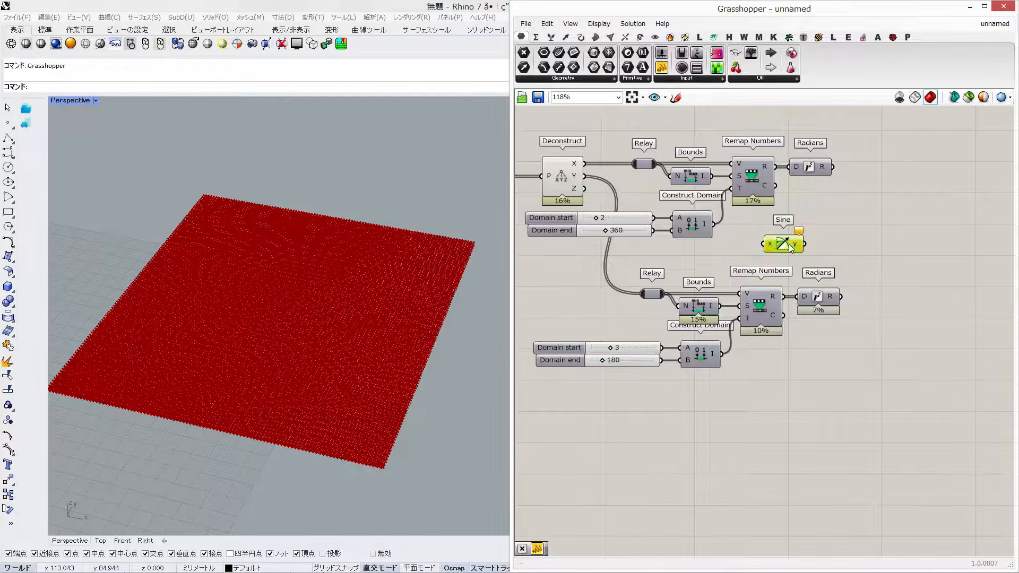
{"action": "key", "text": "ctrl+v"}
{"action": "left_click_drag", "start_coordinate": [860, 179], "coordinate": [871, 181]}
{"action": "left_click_drag", "start_coordinate": [889, 183], "coordinate": [890, 170]}
{"action": "left_click_drag", "start_coordinate": [788, 239], "coordinate": [863, 297]}
{"action": "left_click_drag", "start_coordinate": [882, 299], "coordinate": [877, 298]}
{"action": "left_click_drag", "start_coordinate": [889, 168], "coordinate": [878, 169]}
{"action": "left_click_drag", "start_coordinate": [909, 358], "coordinate": [874, 142]}
{"action": "left_click", "coordinate": [869, 150]}
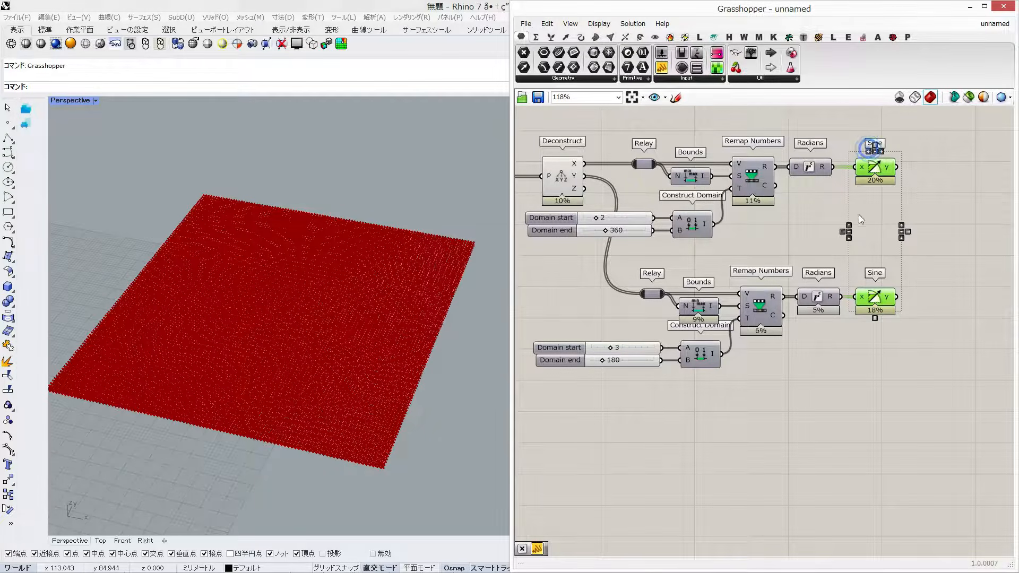
Add a Multiplication component to each chain and connect the Sine outputs to their A inputs.
{"action": "left_click", "coordinate": [835, 222]}
{"action": "right_click_drag", "start_coordinate": [892, 236], "coordinate": [839, 241]}
{"action": "double_click", "coordinate": [839, 240]}
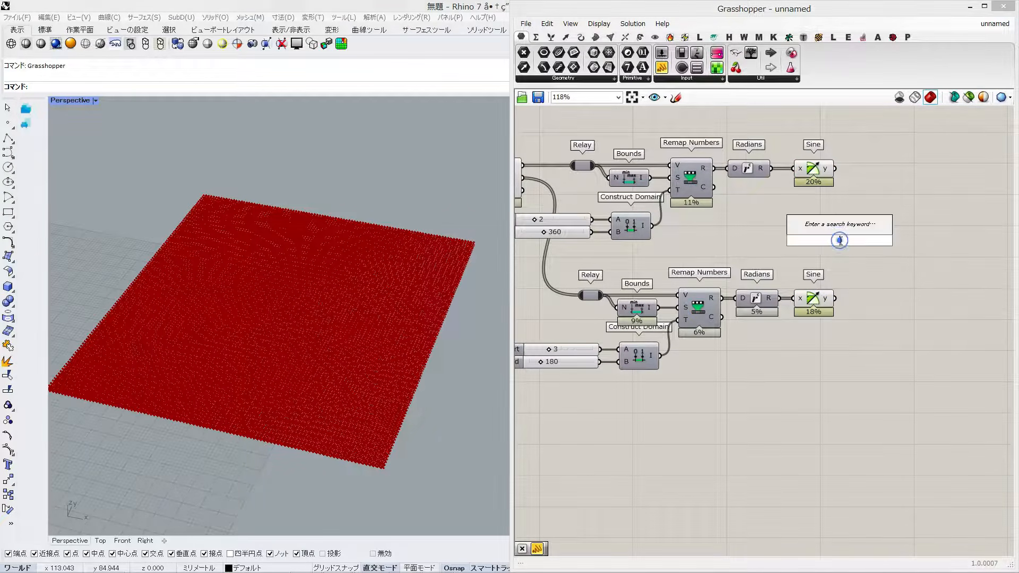
{"action": "type", "text": "*"}
{"action": "key", "text": "Return"}
{"action": "left_click_drag", "start_coordinate": [841, 241], "coordinate": [897, 289]}
{"action": "left_click_drag", "start_coordinate": [836, 298], "coordinate": [888, 311]}
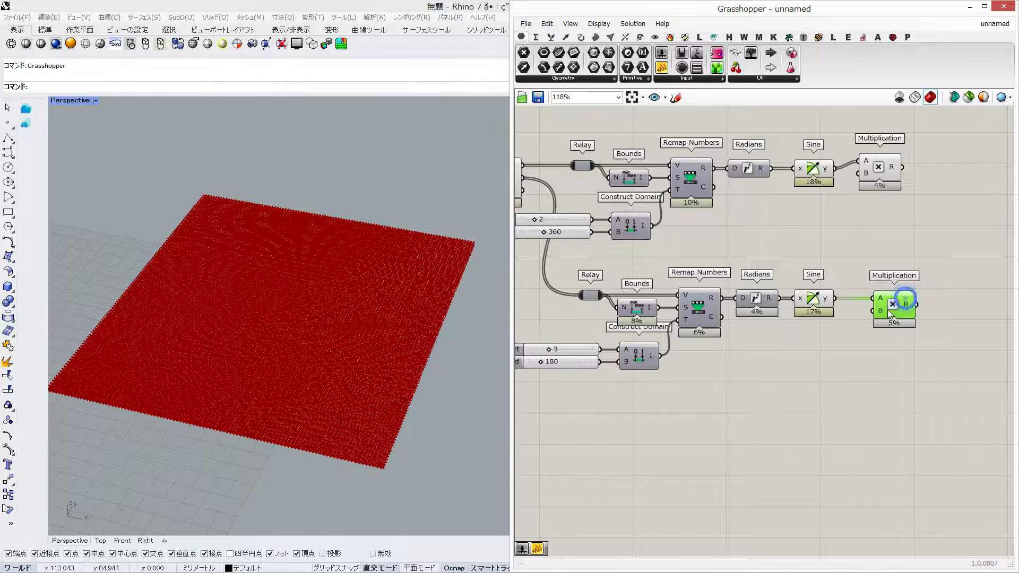
{"action": "left_click_drag", "start_coordinate": [893, 158], "coordinate": [905, 166]}
{"action": "left_click", "coordinate": [834, 224]}
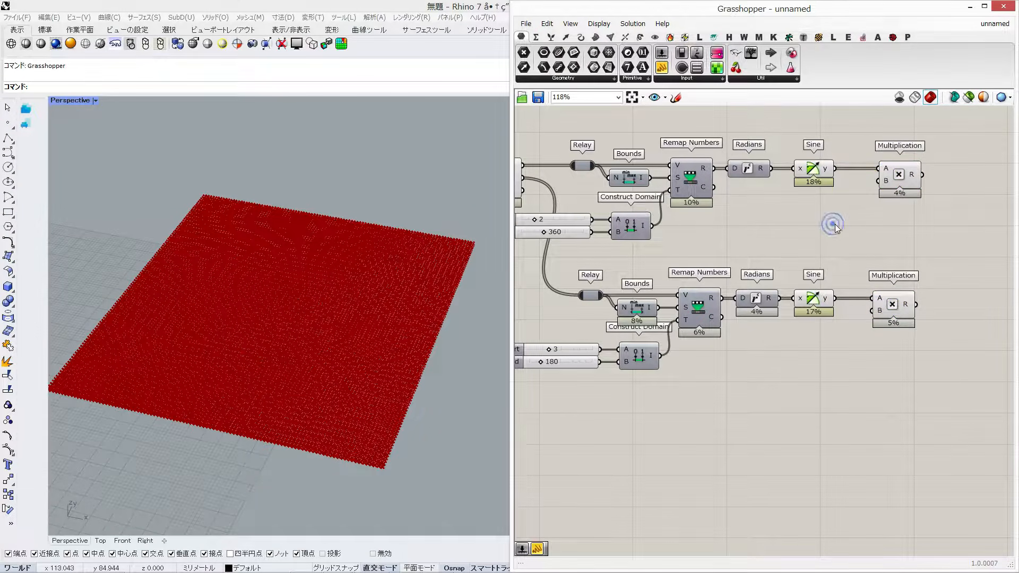
Add a number slider of 3, connect it to the B input of both Multiplication components, and align the two components.
{"action": "double_click", "coordinate": [824, 222]}
{"action": "type", "text": "3"}
{"action": "key", "text": "Return"}
{"action": "left_click", "coordinate": [837, 225]}
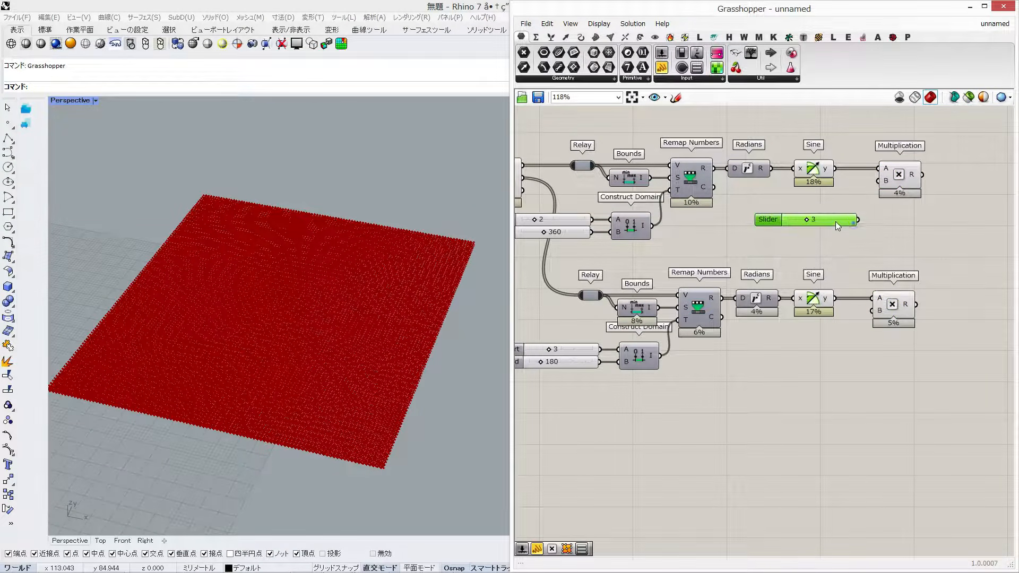
{"action": "left_click_drag", "start_coordinate": [859, 220], "coordinate": [873, 310]}
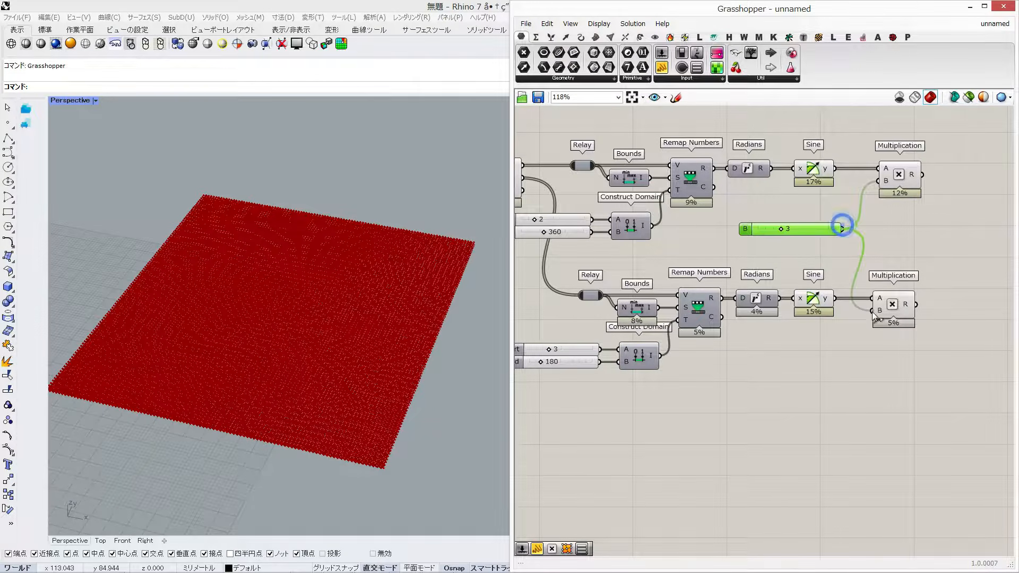
{"action": "left_click_drag", "start_coordinate": [940, 314], "coordinate": [884, 168]}
{"action": "left_click", "coordinate": [890, 153]}
Add a third Multiplication component that multiplies the results of the two chains.
{"action": "left_click", "coordinate": [900, 212]}
{"action": "right_click_drag", "start_coordinate": [901, 212], "coordinate": [867, 212]}
{"action": "double_click", "coordinate": [896, 227]}
{"action": "type", "text": "*"}
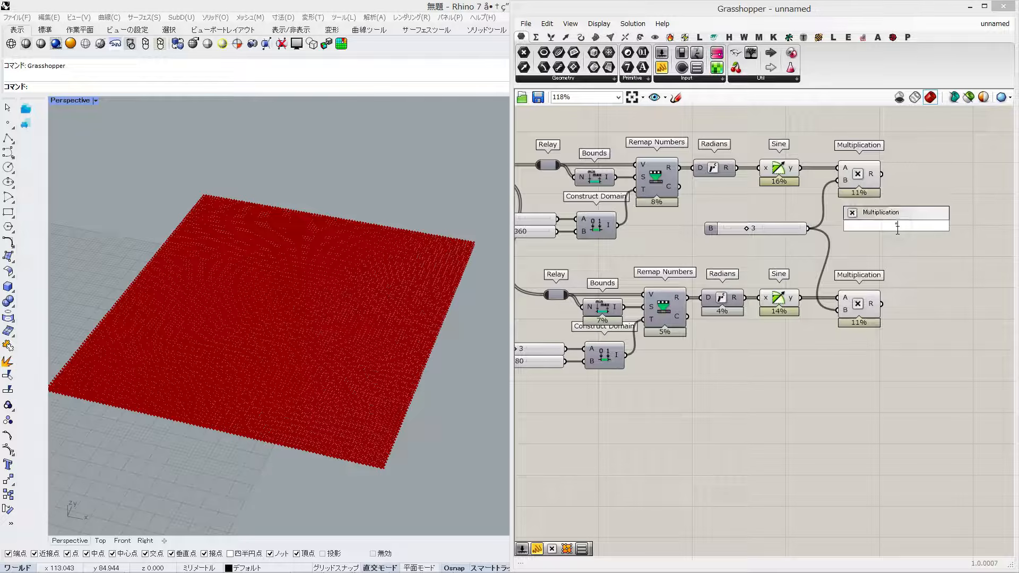
{"action": "key", "text": "Return"}
{"action": "left_click_drag", "start_coordinate": [897, 230], "coordinate": [925, 236]}
{"action": "left_click_drag", "start_coordinate": [882, 174], "coordinate": [901, 227]}
{"action": "left_click_drag", "start_coordinate": [882, 304], "coordinate": [913, 240]}
Move everything from Deconstruct through the final Multiplication down below the Point component's level.
{"action": "scroll", "coordinate": [855, 215], "scroll_direction": "down", "scroll_amount": 3}
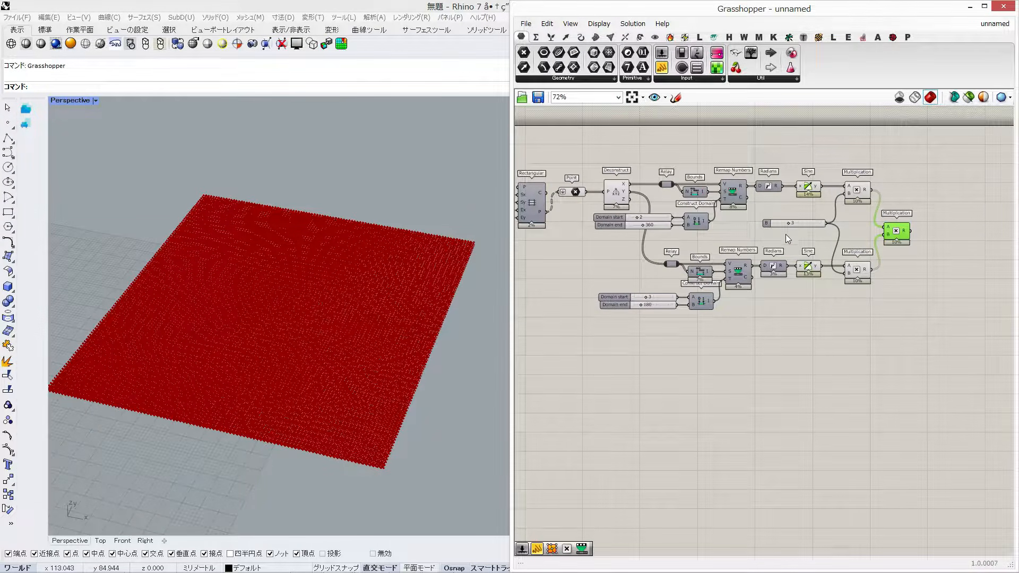
{"action": "left_click_drag", "start_coordinate": [963, 363], "coordinate": [590, 185]}
{"action": "left_click_drag", "start_coordinate": [614, 190], "coordinate": [610, 233]}
{"action": "left_click", "coordinate": [693, 188]}
{"action": "right_click_drag", "start_coordinate": [693, 188], "coordinate": [632, 155]}
Add a Unit Z component fed by the final Multiplication's result.
{"action": "double_click", "coordinate": [846, 207]}
{"action": "type", "text": "z"}
{"action": "key", "text": "Return"}
{"action": "left_click_drag", "start_coordinate": [847, 245], "coordinate": [860, 208]}
Add a Move component above Unit Z, with the grid Point as its geometry and the Unit Z vector as its motion.
{"action": "double_click", "coordinate": [860, 174]}
{"action": "type", "text": "move"}
{"action": "key", "text": "Return"}
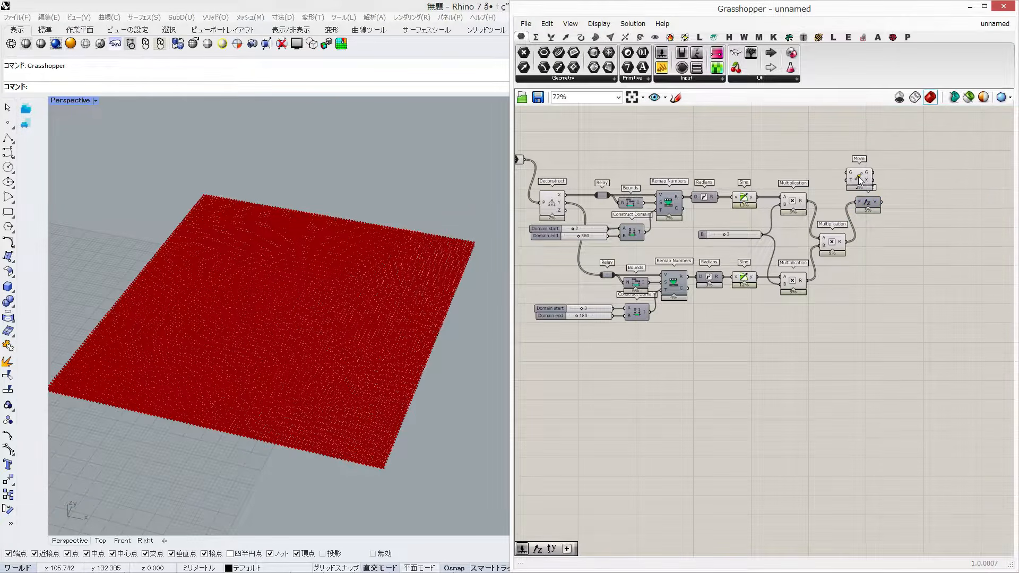
{"action": "right_click_drag", "start_coordinate": [531, 167], "coordinate": [539, 166]}
{"action": "left_click_drag", "start_coordinate": [606, 161], "coordinate": [889, 202]}
Turn off the preview of the grid Point component so only the moved points are displayed.
{"action": "right_click_drag", "start_coordinate": [294, 361], "coordinate": [317, 337]}
{"action": "left_click", "coordinate": [726, 364]}
{"action": "right_click_drag", "start_coordinate": [725, 364], "coordinate": [841, 376]}
{"action": "left_click_drag", "start_coordinate": [644, 149], "coordinate": [614, 201]}
{"action": "middle_click", "coordinate": [633, 152]}
{"action": "left_click", "coordinate": [668, 123]}
{"action": "mouse_move", "coordinate": [271, 336]}
{"action": "right_mouse_down"}
{"action": "mouse_move", "coordinate": [257, 352]}
{"action": "mouse_move", "coordinate": [257, 286]}
{"action": "mouse_move", "coordinate": [308, 305]}
{"action": "mouse_move", "coordinate": [276, 340]}
{"action": "right_mouse_up"}
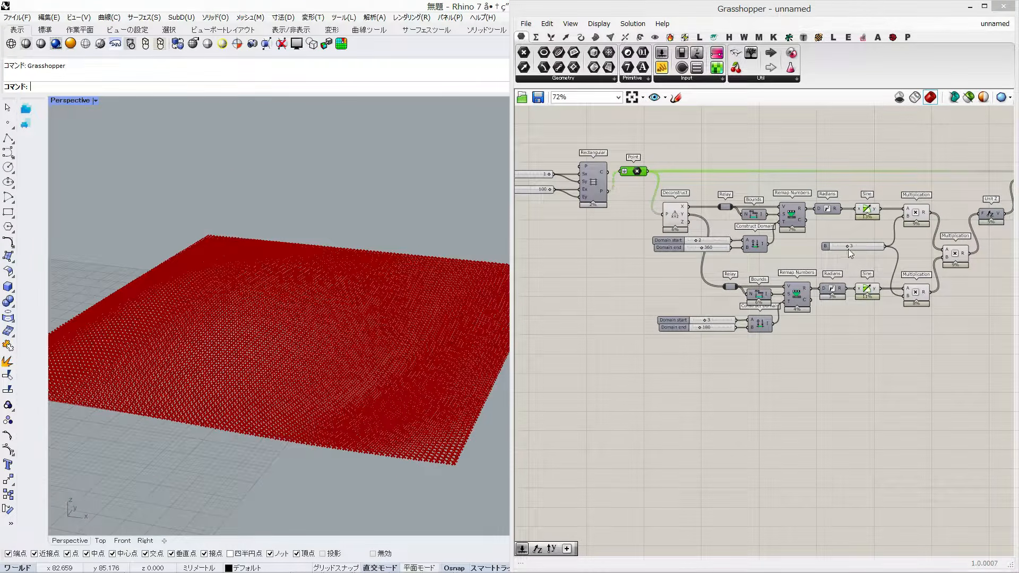
Add a Multiplication of the upper 2 and 360 sliders and use its result as Construct Domain's end value.
{"action": "scroll", "coordinate": [849, 250], "scroll_direction": "up", "scroll_amount": 1}
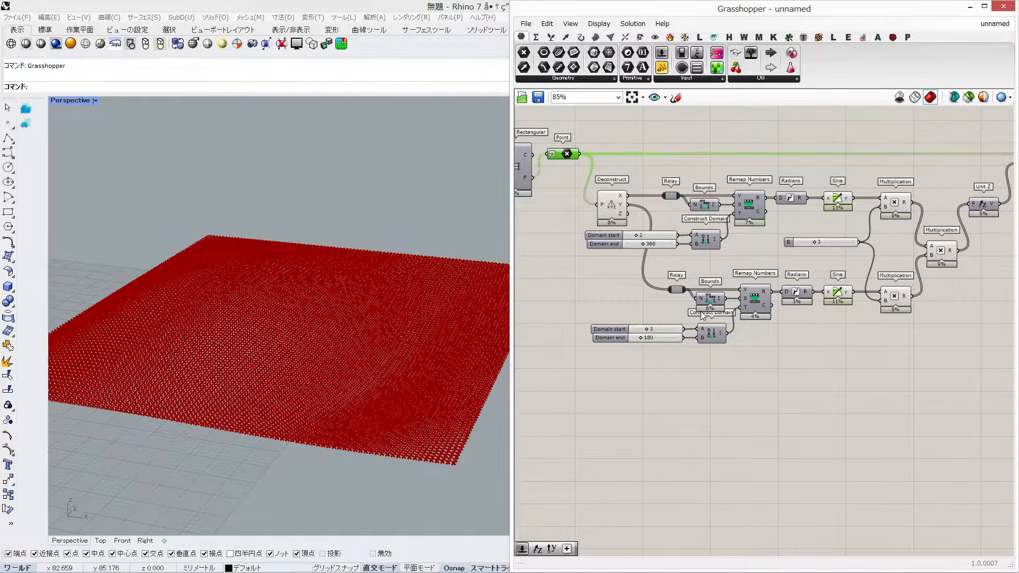
{"action": "scroll", "coordinate": [727, 382], "scroll_direction": "up", "scroll_amount": 1}
{"action": "double_click", "coordinate": [602, 276]}
{"action": "type", "text": "*"}
{"action": "key", "text": "Return"}
{"action": "left_click_drag", "start_coordinate": [602, 277], "coordinate": [687, 244]}
{"action": "left_click_drag", "start_coordinate": [643, 197], "coordinate": [630, 197]}
{"action": "left_click_drag", "start_coordinate": [632, 209], "coordinate": [565, 214]}
{"action": "left_click_drag", "start_coordinate": [642, 230], "coordinate": [600, 212]}
{"action": "mouse_move", "coordinate": [679, 226]}
{"action": "left_mouse_down"}
{"action": "mouse_move", "coordinate": [667, 214]}
{"action": "mouse_move", "coordinate": [694, 220]}
{"action": "left_mouse_up"}
{"action": "left_click", "coordinate": [700, 216]}
Duplicate that Multiplication for the lower chain, feed it the 3 and 180 sliders, and connect its result to Construct Domain's B input.
{"action": "scroll", "coordinate": [717, 202], "scroll_direction": "down", "scroll_amount": 3}
{"action": "left_click_drag", "start_coordinate": [655, 132], "coordinate": [694, 132], "text": "alt"}
{"action": "left_click_drag", "start_coordinate": [612, 237], "coordinate": [640, 211]}
{"action": "left_click", "coordinate": [717, 260]}
{"action": "left_click_drag", "start_coordinate": [716, 215], "coordinate": [718, 299]}
{"action": "scroll", "coordinate": [719, 299], "scroll_direction": "up", "scroll_amount": 4}
{"action": "left_click_drag", "start_coordinate": [660, 270], "coordinate": [702, 298]}
{"action": "left_click_drag", "start_coordinate": [777, 289], "coordinate": [772, 287]}
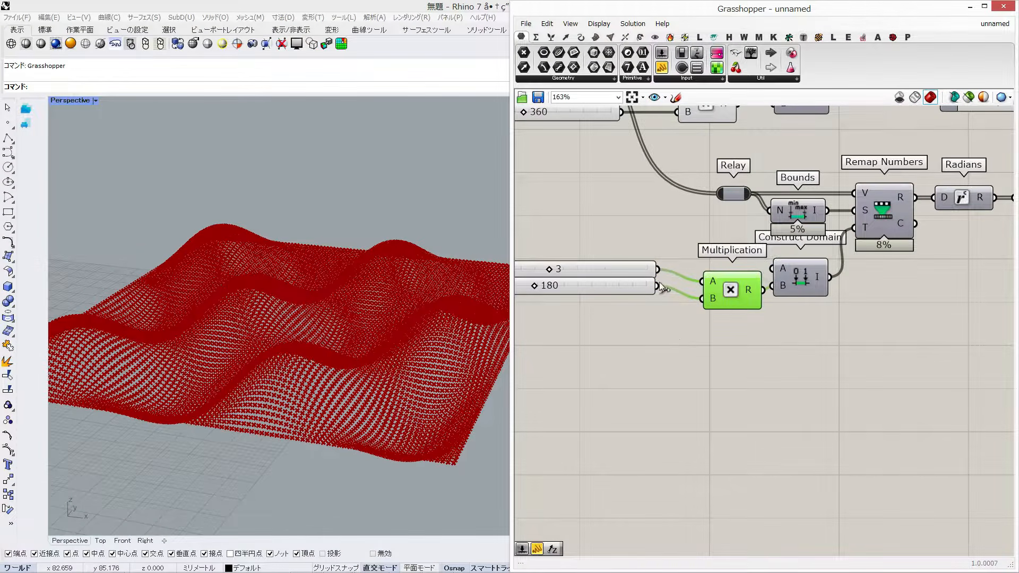
Space the lower domain sliders and their Multiplication farther away from Construct Domain.
{"action": "left_click", "coordinate": [673, 336]}
{"action": "left_click_drag", "start_coordinate": [651, 229], "coordinate": [600, 318]}
{"action": "left_click_drag", "start_coordinate": [615, 279], "coordinate": [585, 282]}
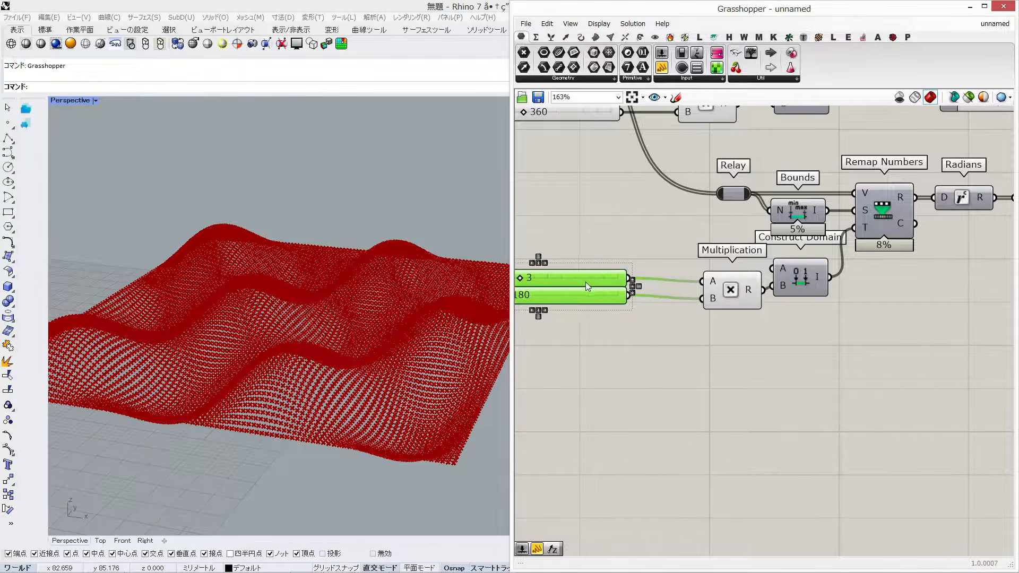
{"action": "left_click_drag", "start_coordinate": [740, 294], "coordinate": [718, 293]}
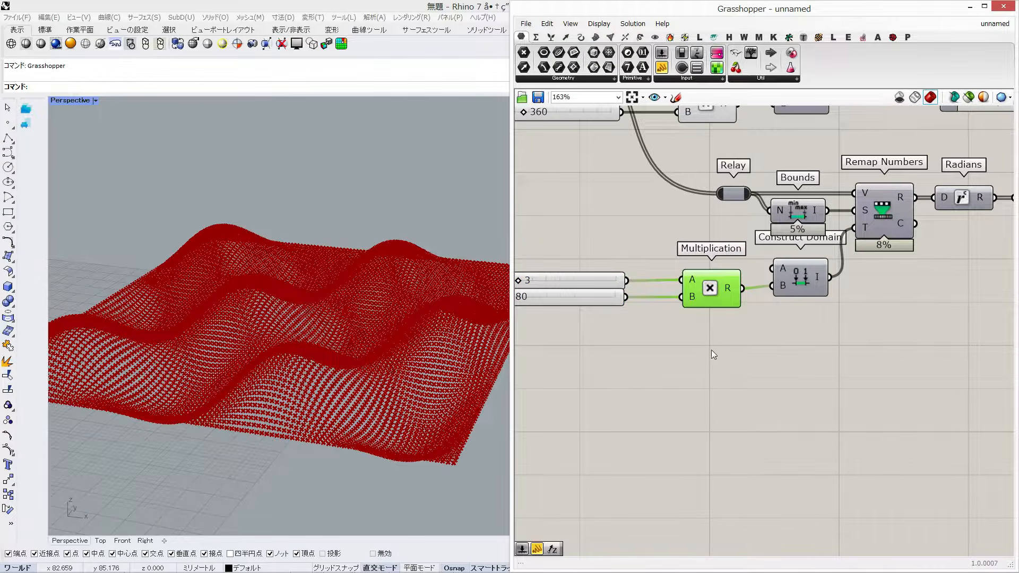
{"action": "left_click", "coordinate": [710, 350]}
Tidy the positions of the upper and lower domain sliders so they line up.
{"action": "scroll", "coordinate": [710, 349], "scroll_direction": "down", "scroll_amount": 4}
{"action": "right_click_drag", "start_coordinate": [902, 254], "coordinate": [760, 242]}
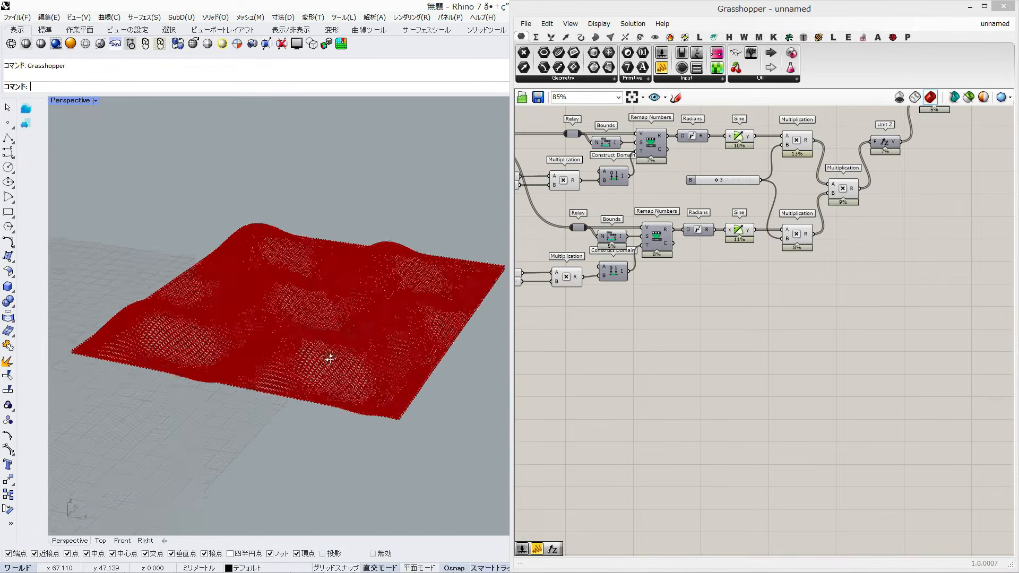
{"action": "right_click_drag", "start_coordinate": [803, 196], "coordinate": [801, 240]}
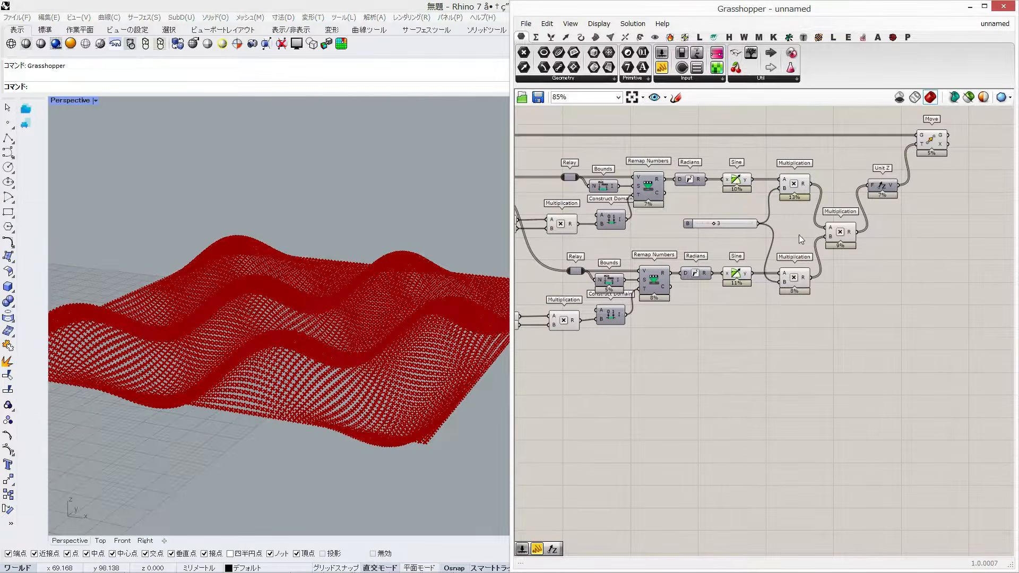
{"action": "mouse_move", "coordinate": [715, 224]}
{"action": "left_mouse_down"}
{"action": "mouse_move", "coordinate": [731, 224]}
{"action": "mouse_move", "coordinate": [696, 222]}
{"action": "mouse_move", "coordinate": [715, 222]}
{"action": "left_mouse_up"}
{"action": "right_click_drag", "start_coordinate": [689, 244], "coordinate": [803, 228]}
{"action": "scroll", "coordinate": [595, 214], "scroll_direction": "up", "scroll_amount": 1}
{"action": "mouse_move", "coordinate": [600, 207]}
{"action": "left_mouse_down"}
{"action": "mouse_move", "coordinate": [609, 212]}
{"action": "mouse_move", "coordinate": [593, 213]}
{"action": "left_mouse_up"}
{"action": "left_click_drag", "start_coordinate": [602, 320], "coordinate": [623, 321]}
{"action": "left_click_drag", "start_coordinate": [629, 322], "coordinate": [601, 321]}
{"action": "left_click_drag", "start_coordinate": [603, 360], "coordinate": [591, 207]}
{"action": "left_click", "coordinate": [623, 282]}
Shift the Move component slightly farther from Unit Z and inspect the waved point grid.
{"action": "scroll", "coordinate": [620, 282], "scroll_direction": "down", "scroll_amount": 3}
{"action": "right_click_drag", "start_coordinate": [963, 180], "coordinate": [811, 187]}
{"action": "scroll", "coordinate": [811, 188], "scroll_direction": "up", "scroll_amount": 3}
{"action": "left_click_drag", "start_coordinate": [762, 190], "coordinate": [773, 188]}
{"action": "left_click", "coordinate": [768, 236]}
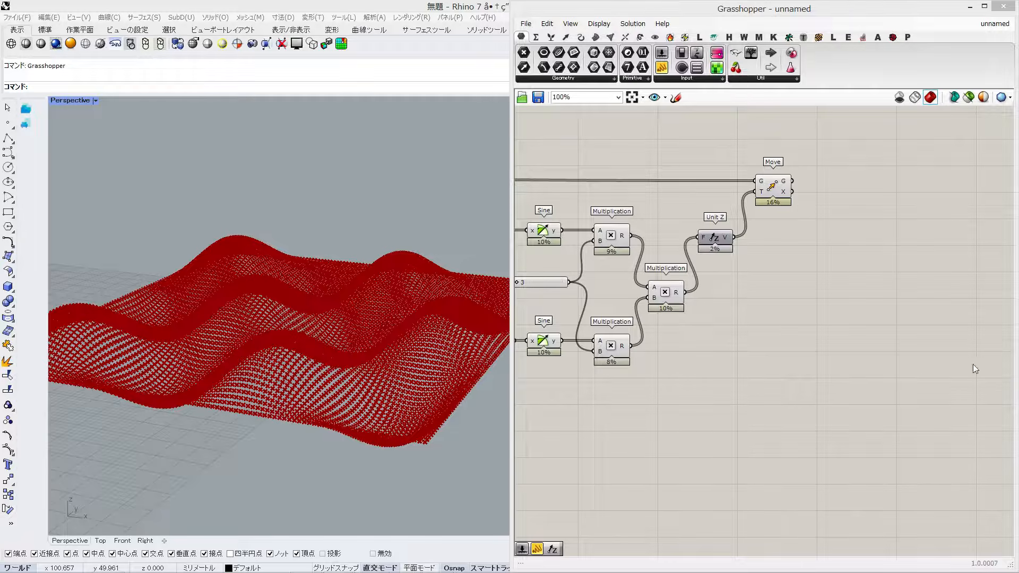
{"action": "right_click_drag", "start_coordinate": [907, 293], "coordinate": [899, 291]}
{"action": "right_click_drag", "start_coordinate": [380, 311], "coordinate": [361, 371]}
{"action": "scroll", "coordinate": [330, 350], "scroll_direction": "down", "scroll_amount": 3}
{"action": "right_click_drag", "start_coordinate": [316, 344], "coordinate": [302, 303]}
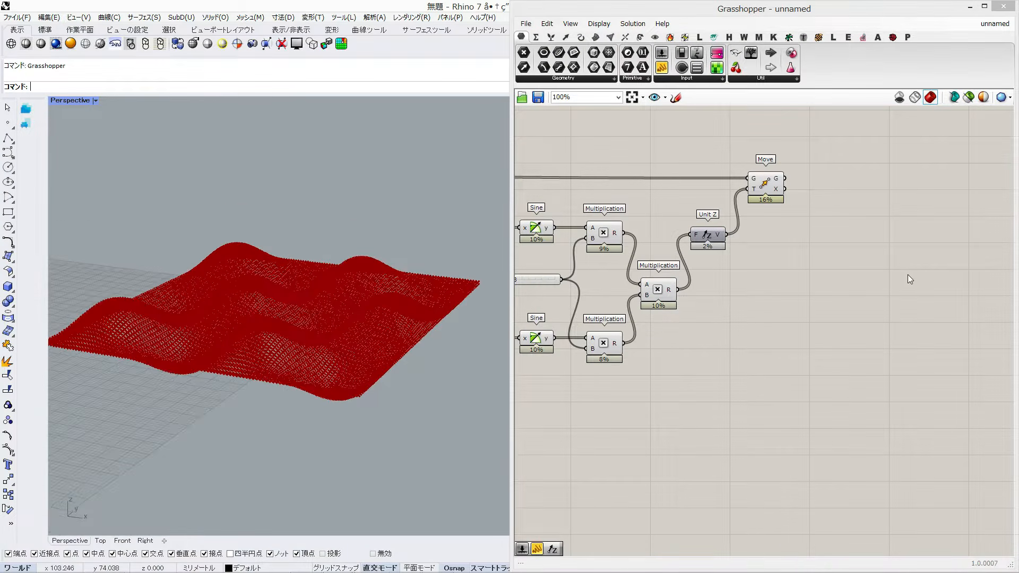
Search the components for "loop" and add a Loop Start component.
{"action": "right_click_drag", "start_coordinate": [908, 275], "coordinate": [848, 274]}
{"action": "double_click", "coordinate": [769, 274]}
{"action": "type", "text": "l"}
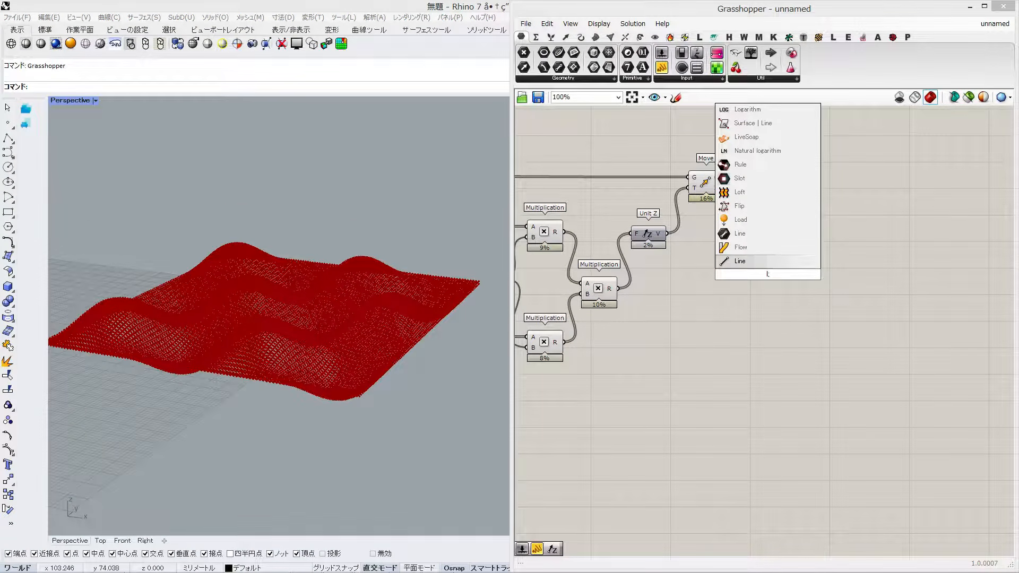
{"action": "type", "text": "loo"}
{"action": "key", "text": "BackSpace"}
{"action": "key", "text": "BackSpace"}
{"action": "key", "text": "BackSpace"}
{"action": "type", "text": "oop"}
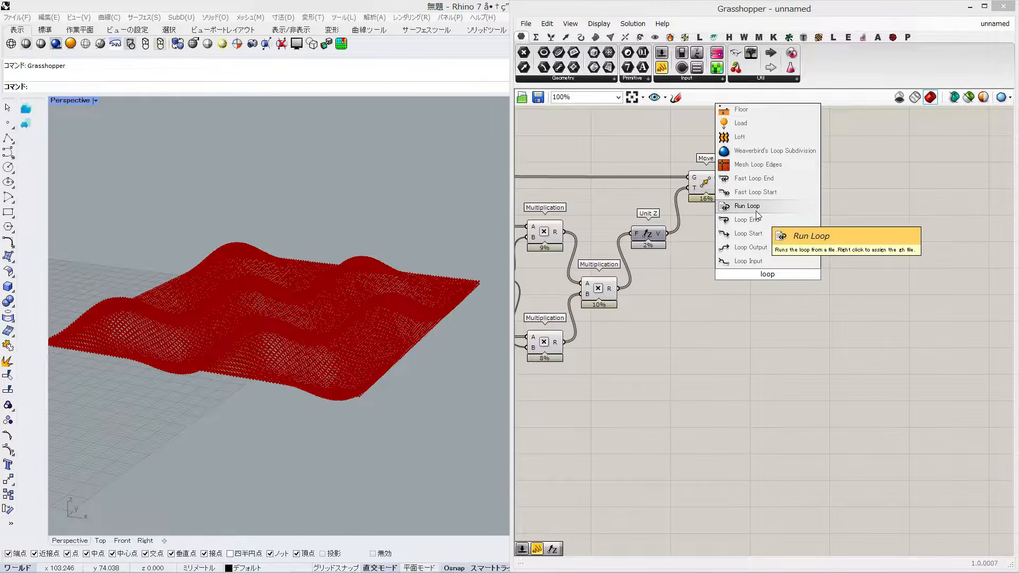
{"action": "left_click", "coordinate": [737, 234]}
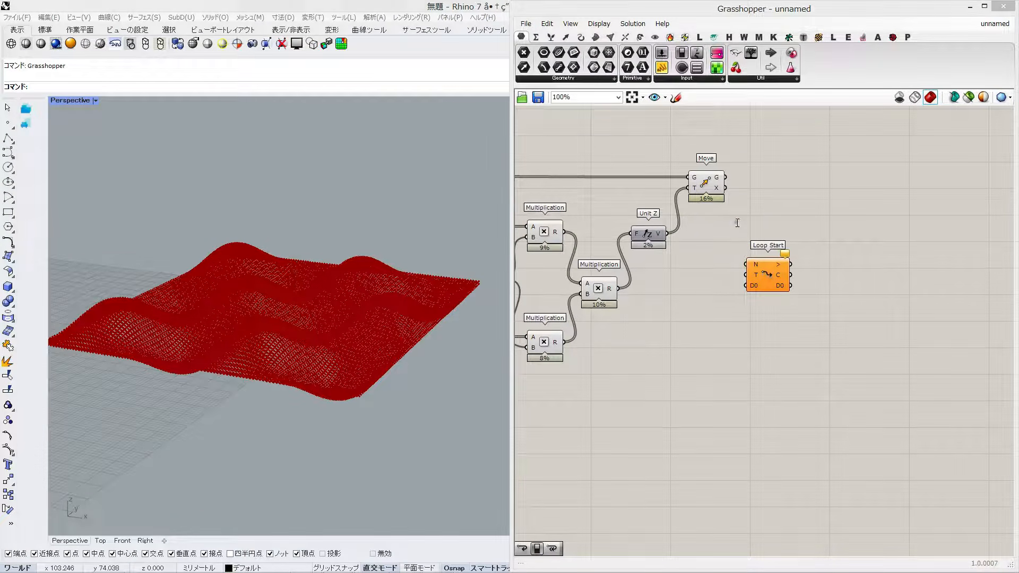
Add a Loop End component beside Loop Start and connect Loop Start's > output to its < input.
{"action": "double_click", "coordinate": [740, 228]}
{"action": "type", "text": "loop"}
{"action": "left_click", "coordinate": [715, 168]}
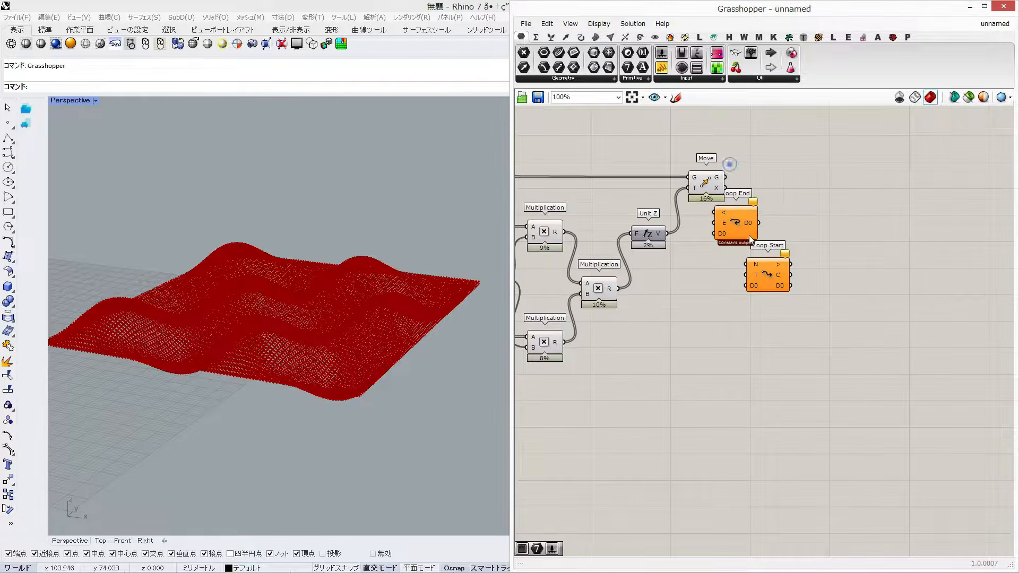
{"action": "left_click_drag", "start_coordinate": [743, 225], "coordinate": [839, 268]}
{"action": "left_click_drag", "start_coordinate": [742, 235], "coordinate": [878, 309]}
{"action": "right_click_drag", "start_coordinate": [755, 274], "coordinate": [632, 250]}
{"action": "left_click_drag", "start_coordinate": [731, 245], "coordinate": [845, 210]}
{"action": "left_click", "coordinate": [712, 266]}
Add a Deconstruct component and connect the Move component's geometry output to it.
{"action": "double_click", "coordinate": [691, 306]}
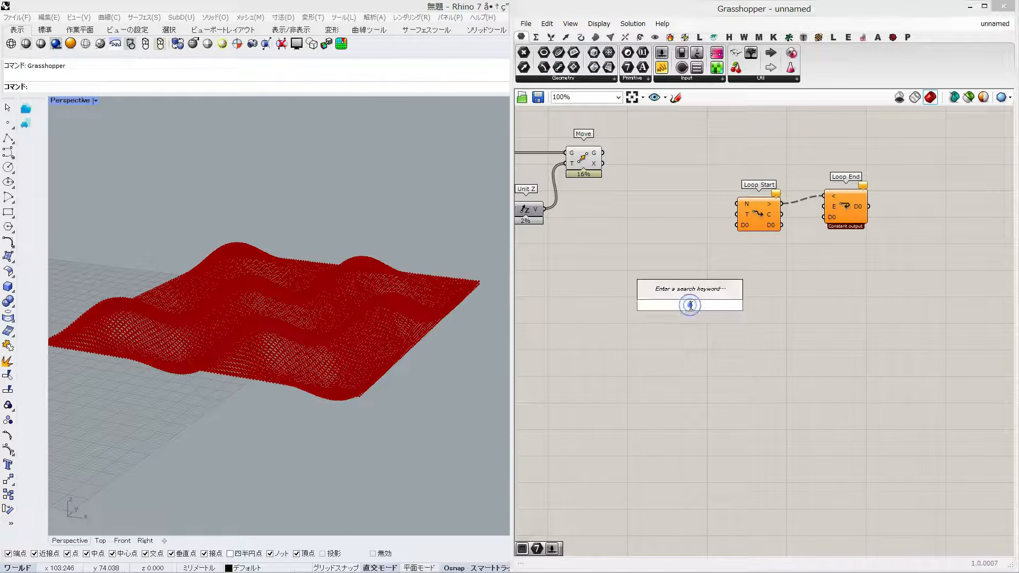
{"action": "type", "text": "xyz"}
{"action": "key", "text": "Return"}
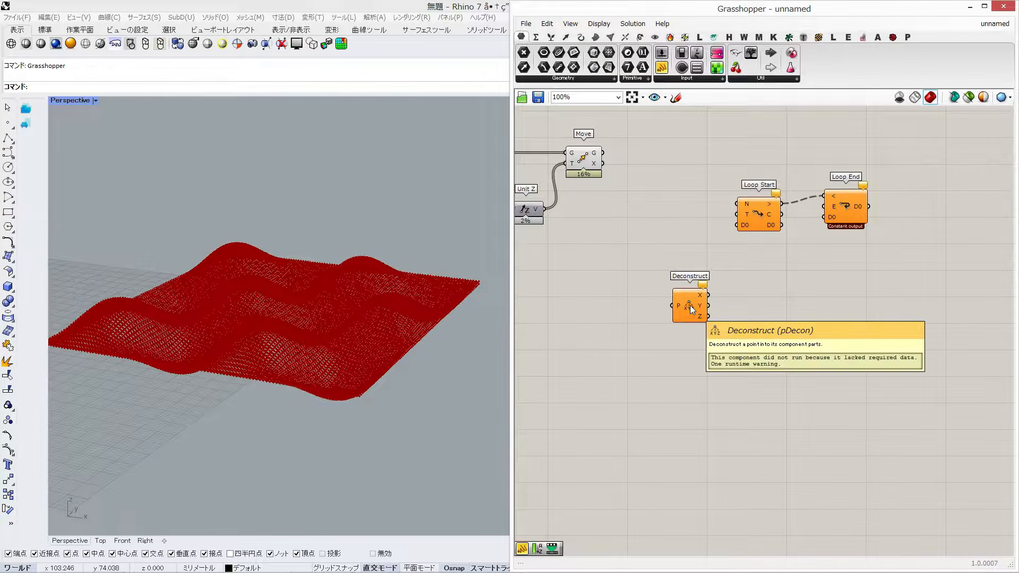
{"action": "left_click_drag", "start_coordinate": [603, 153], "coordinate": [658, 267]}
{"action": "left_click", "coordinate": [821, 287]}
Place Loop Start next to the new Deconstruct and move Loop End away to leave room between the loop components.
{"action": "left_click_drag", "start_coordinate": [869, 261], "coordinate": [763, 279]}
{"action": "left_click", "coordinate": [757, 228]}
{"action": "right_click_drag", "start_coordinate": [800, 320], "coordinate": [766, 269]}
{"action": "left_click_drag", "start_coordinate": [945, 229], "coordinate": [951, 230]}
{"action": "right_click_drag", "start_coordinate": [861, 245], "coordinate": [828, 254]}
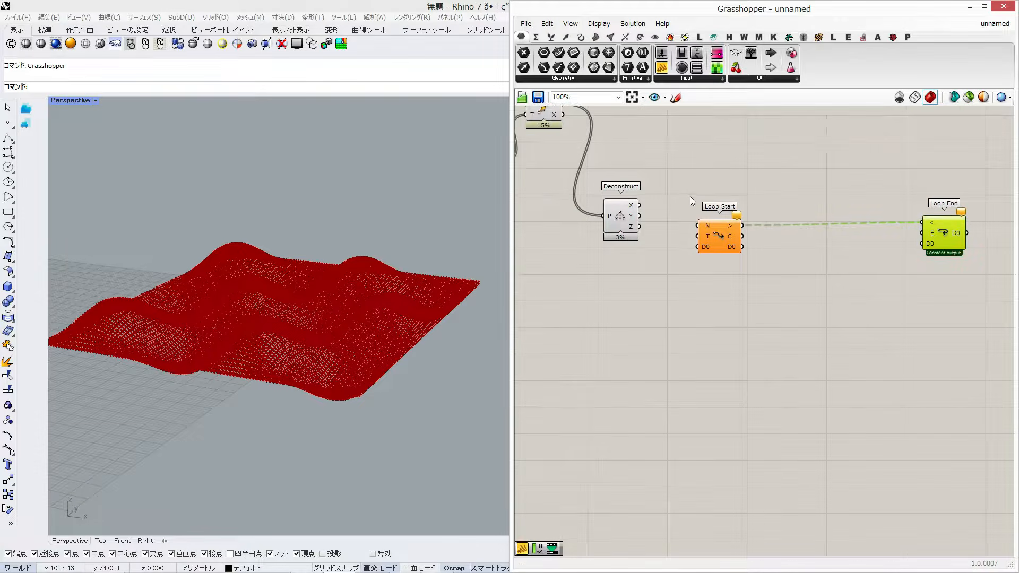
Add a Button, connect it to Loop Start's T input, and shift Loop Start away from Deconstruct.
{"action": "double_click", "coordinate": [690, 195]}
{"action": "type", "text": "button"}
{"action": "key", "text": "Return"}
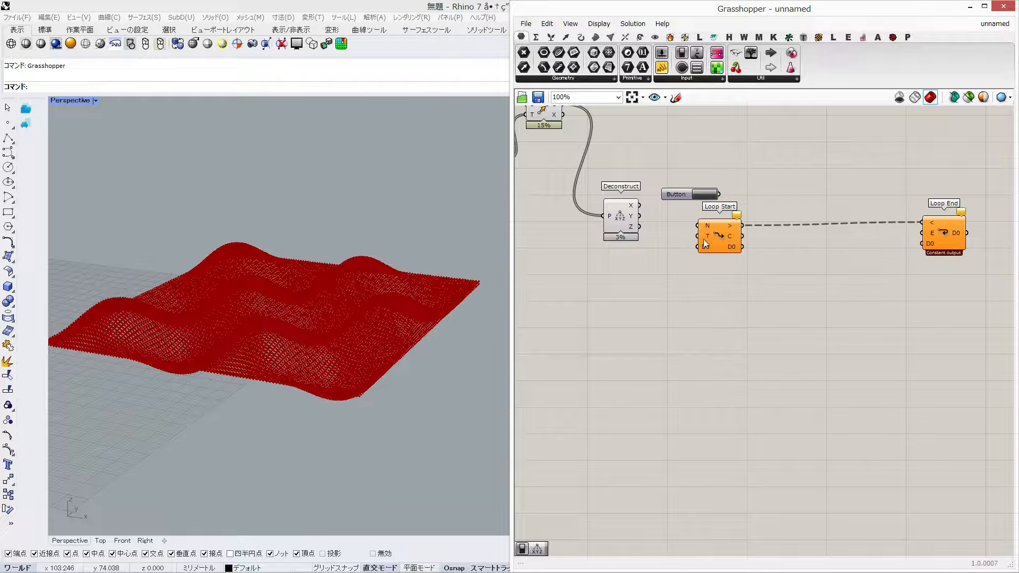
{"action": "left_click_drag", "start_coordinate": [717, 233], "coordinate": [741, 231]}
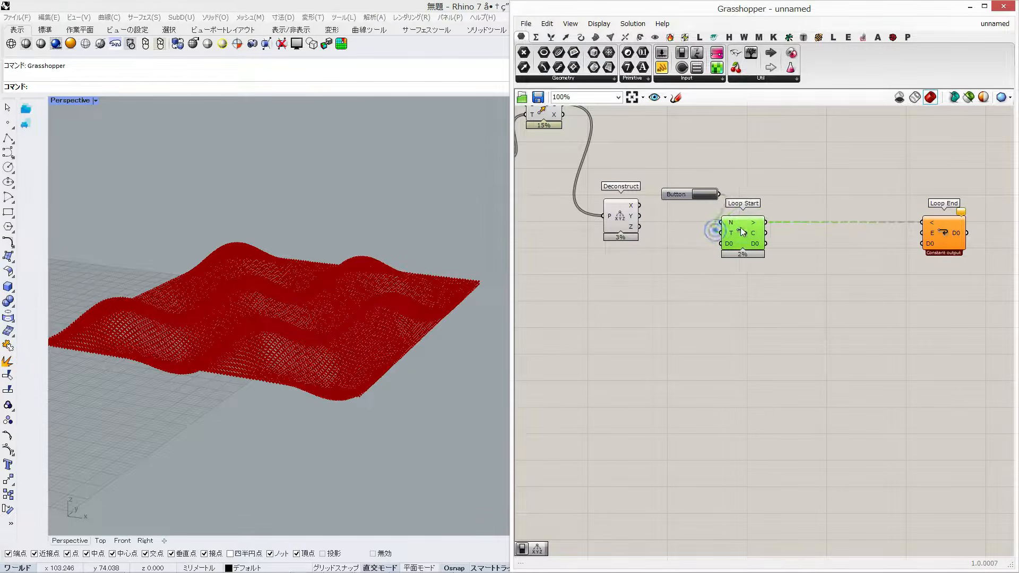
Add a number slider of 10 and connect it to Loop Start's N input.
{"action": "double_click", "coordinate": [735, 182]}
{"action": "type", "text": "slider"}
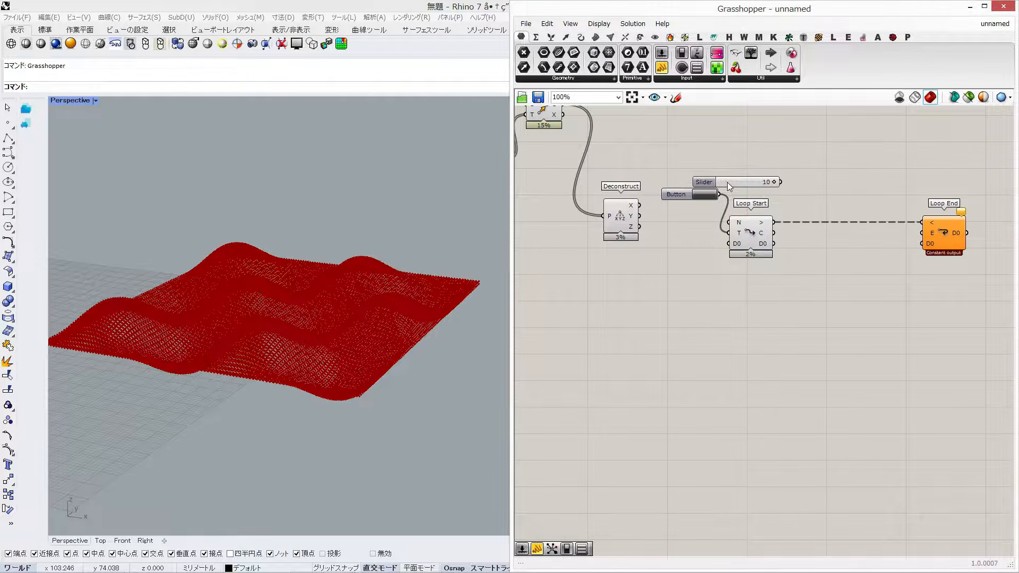
{"action": "key", "text": "Return"}
{"action": "left_click_drag", "start_coordinate": [656, 181], "coordinate": [664, 221]}
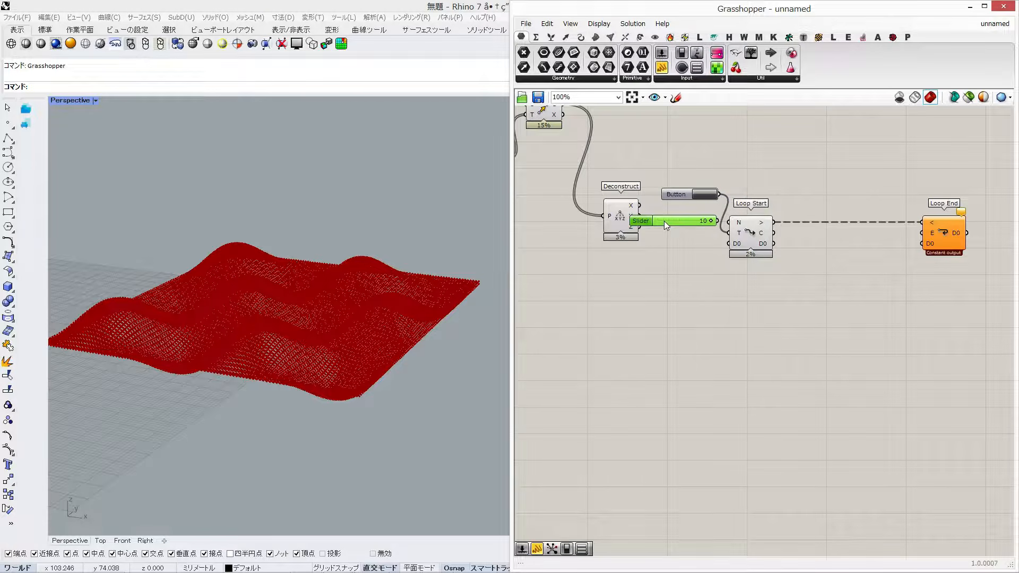
{"action": "left_click_drag", "start_coordinate": [730, 224], "coordinate": [730, 222]}
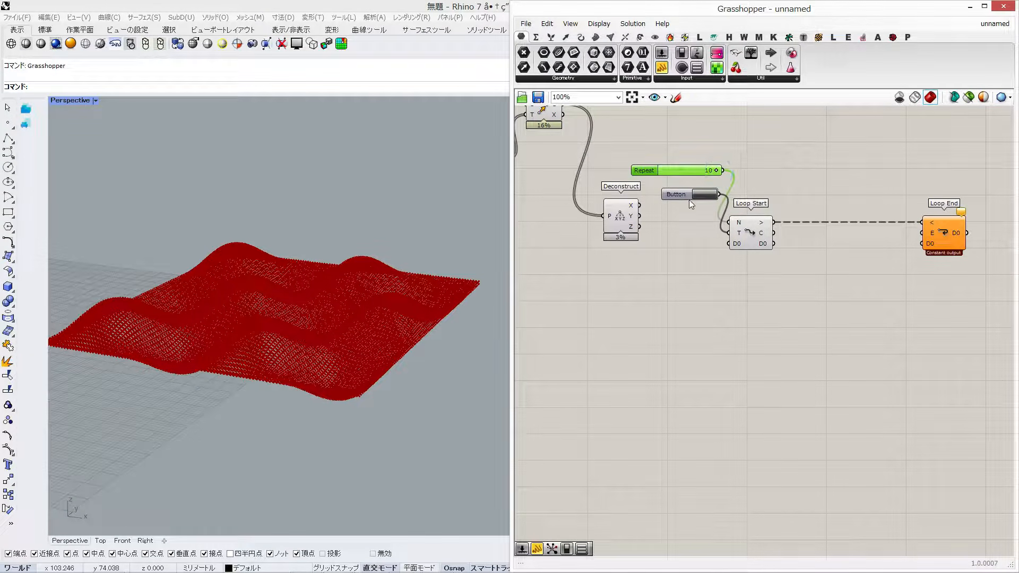
Arrange the Repeat slider and Button below Deconstruct, and connect Deconstruct's Z output to Loop Start's D0 input.
{"action": "left_click_drag", "start_coordinate": [625, 218], "coordinate": [636, 256]}
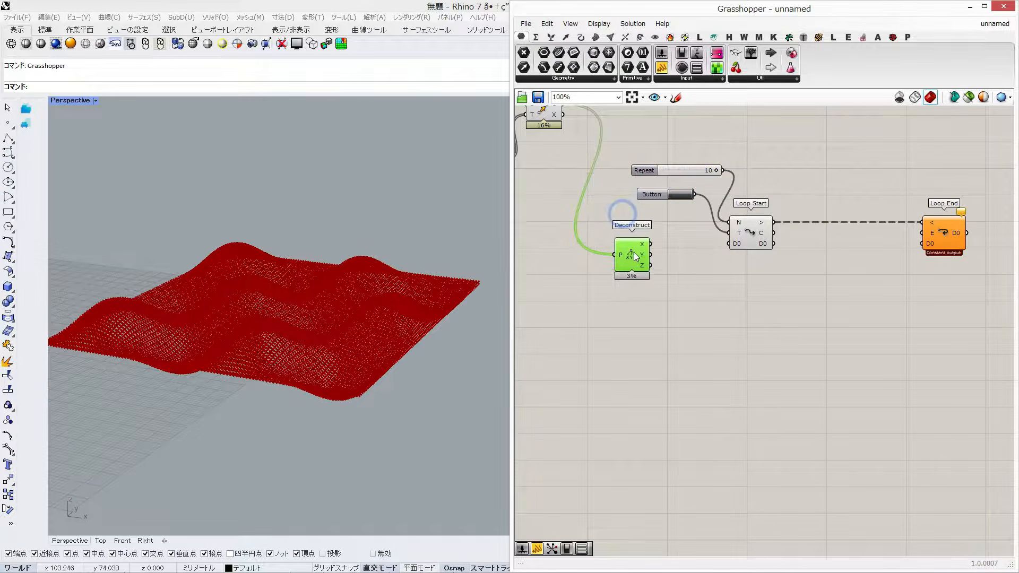
{"action": "left_click_drag", "start_coordinate": [629, 256], "coordinate": [645, 285]}
{"action": "left_click_drag", "start_coordinate": [663, 170], "coordinate": [598, 270]}
{"action": "left_click_drag", "start_coordinate": [638, 206], "coordinate": [652, 189]}
Connect Loop Start's D0 output to Loop End's D0 input and shift Loop End slightly away.
{"action": "right_click_drag", "start_coordinate": [779, 246], "coordinate": [727, 247]}
{"action": "left_click_drag", "start_coordinate": [722, 245], "coordinate": [867, 250]}
{"action": "left_click_drag", "start_coordinate": [871, 245], "coordinate": [896, 238]}
{"action": "left_click", "coordinate": [887, 272]}
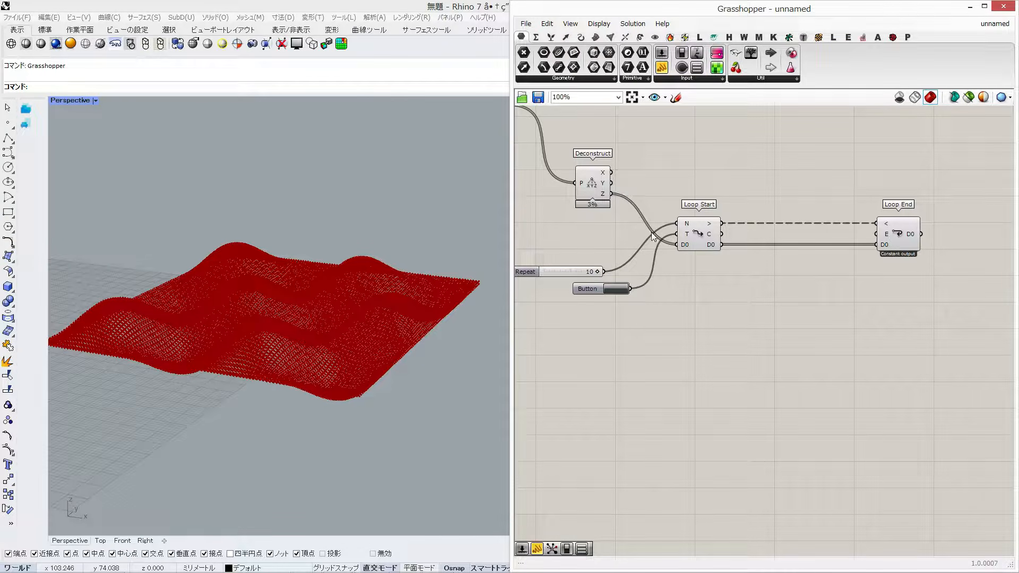
Add a Graph Mapper component below the loop, between Loop Start and Loop End.
{"action": "double_click", "coordinate": [766, 323]}
{"action": "type", "text": "graph"}
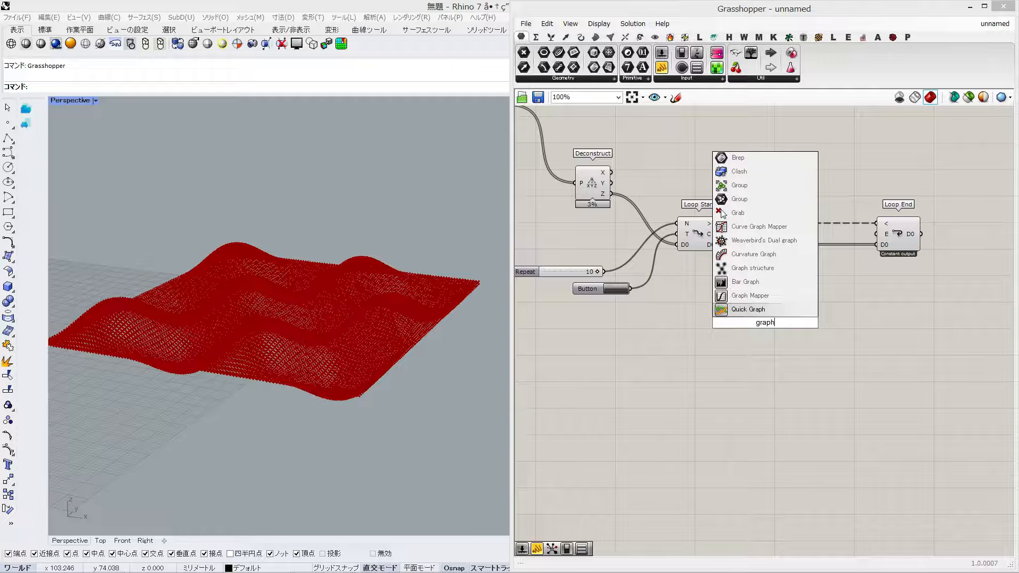
{"action": "key", "text": "Up"}
{"action": "key", "text": "Return"}
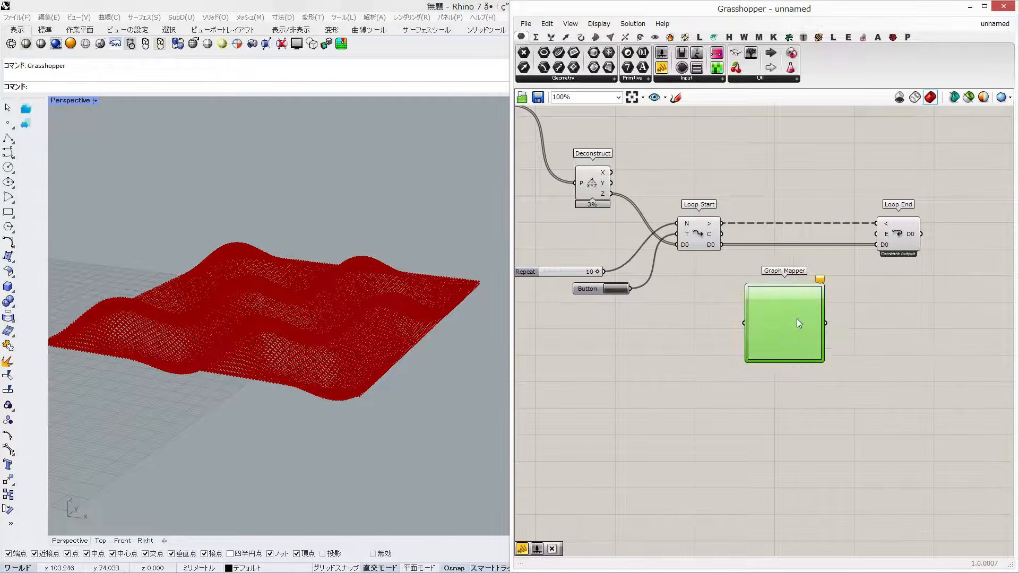
Connect Deconstruct's X output to the Graph Mapper's input and move Loop End farther from Loop Start.
{"action": "left_click_drag", "start_coordinate": [611, 172], "coordinate": [761, 303]}
{"action": "scroll", "coordinate": [664, 267], "scroll_direction": "down", "scroll_amount": 4}
{"action": "scroll", "coordinate": [532, 289], "scroll_direction": "up", "scroll_amount": 3}
{"action": "left_click_drag", "start_coordinate": [508, 244], "coordinate": [372, 244]}
{"action": "left_click_drag", "start_coordinate": [702, 243], "coordinate": [798, 243]}
Insert a Relay on the wire from Deconstruct's X output and arrange the Relay and Graph Mapper around the loop wires.
{"action": "left_click_drag", "start_coordinate": [607, 298], "coordinate": [663, 195]}
{"action": "double_click", "coordinate": [518, 194]}
{"action": "left_click_drag", "start_coordinate": [518, 193], "coordinate": [570, 192]}
{"action": "left_click_drag", "start_coordinate": [668, 212], "coordinate": [667, 330]}
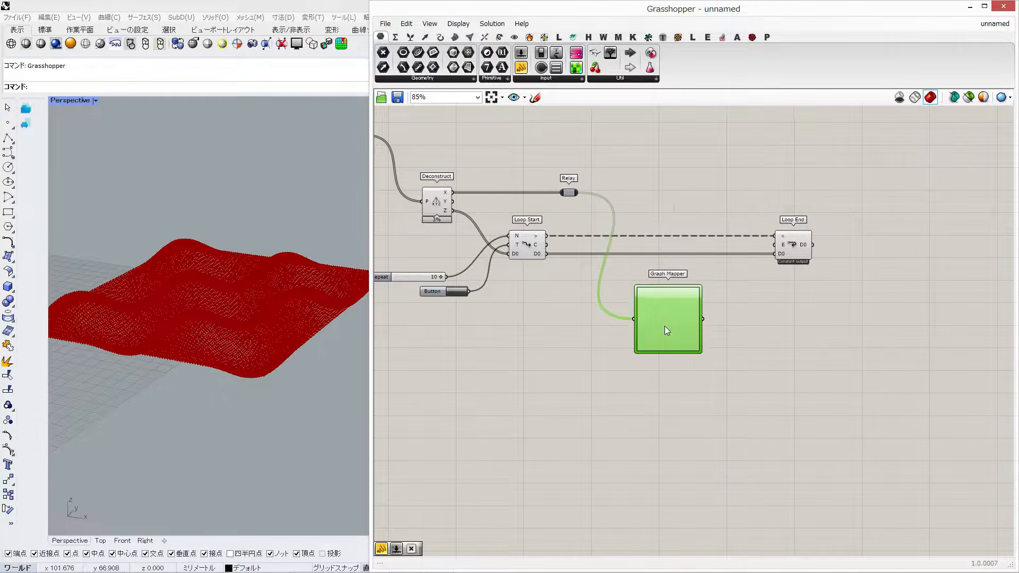
Set the Graph Mapper's graph type to Sine Summation and adjust its handles to make the waves denser.
{"action": "right_click", "coordinate": [665, 327]}
{"action": "mouse_move", "coordinate": [711, 451]}
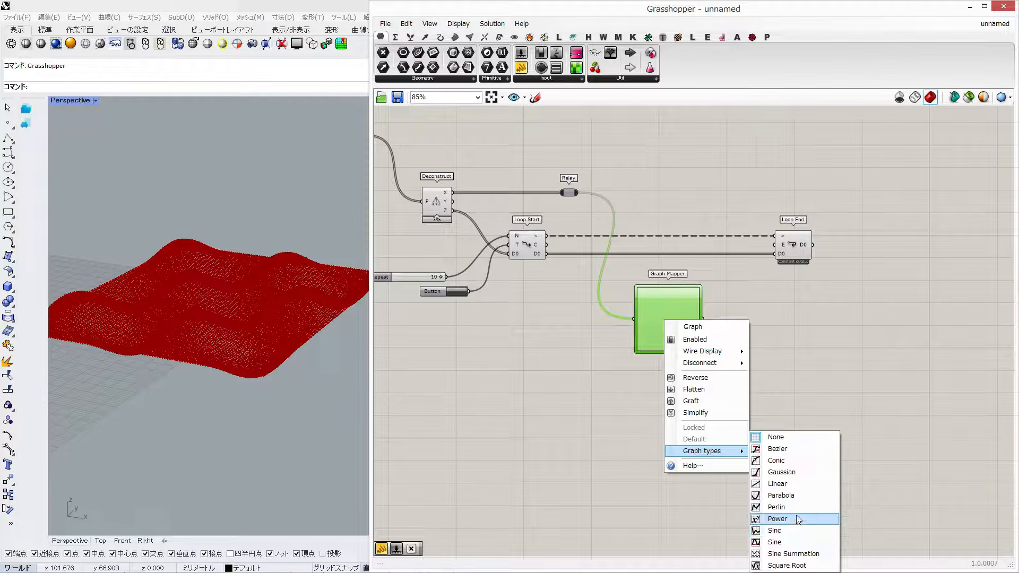
{"action": "left_click", "coordinate": [793, 554]}
{"action": "scroll", "coordinate": [636, 320], "scroll_direction": "up", "scroll_amount": 3}
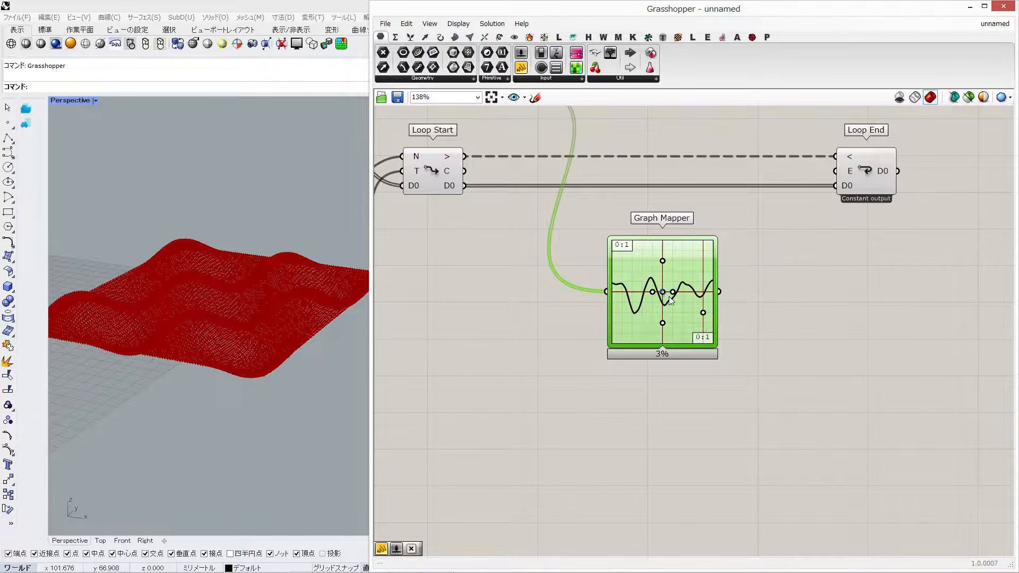
{"action": "left_click_drag", "start_coordinate": [669, 297], "coordinate": [662, 253]}
{"action": "scroll", "coordinate": [629, 249], "scroll_direction": "down", "scroll_amount": 4}
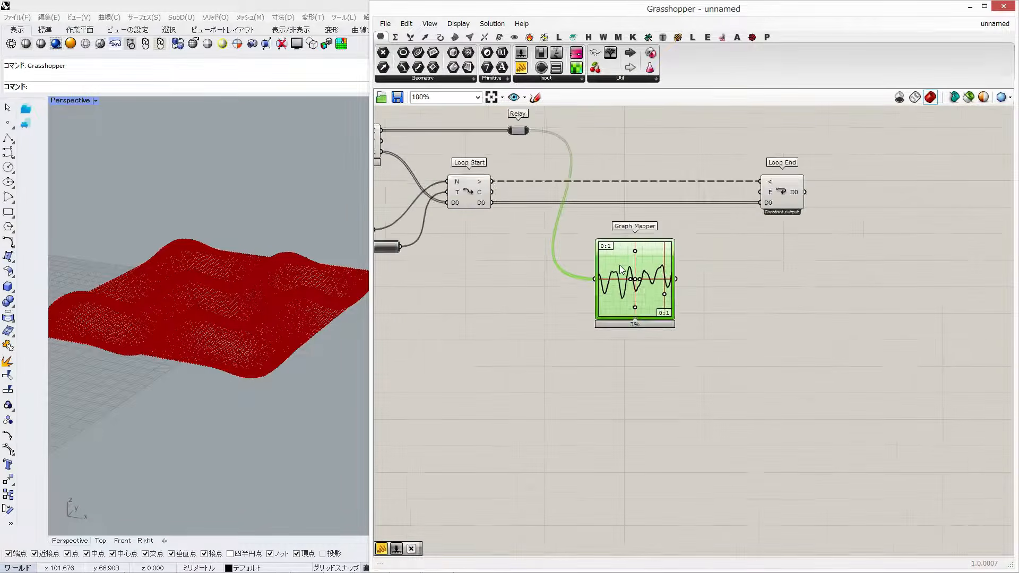
{"action": "right_click_drag", "start_coordinate": [639, 294], "coordinate": [633, 296]}
Add a Bounds component beside the Graph Mapper and connect the Graph Mapper's output to its N input.
{"action": "double_click", "coordinate": [660, 290]}
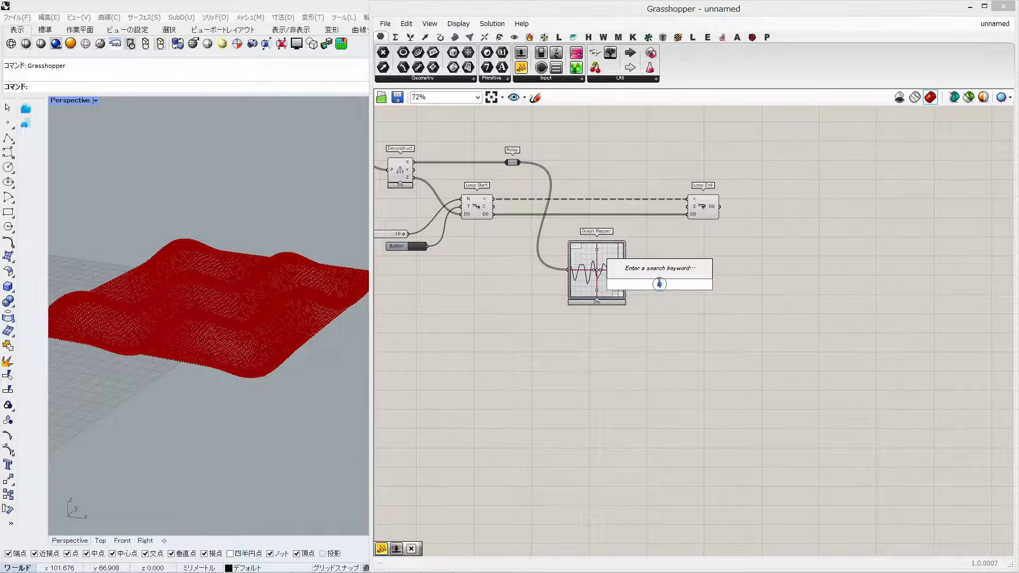
{"action": "type", "text": "np"}
{"action": "key", "text": "BackSpace"}
{"action": "key", "text": "BackSpace"}
{"action": "type", "text": "bounds"}
{"action": "key", "text": "Return"}
{"action": "scroll", "coordinate": [659, 286], "scroll_direction": "up", "scroll_amount": 1}
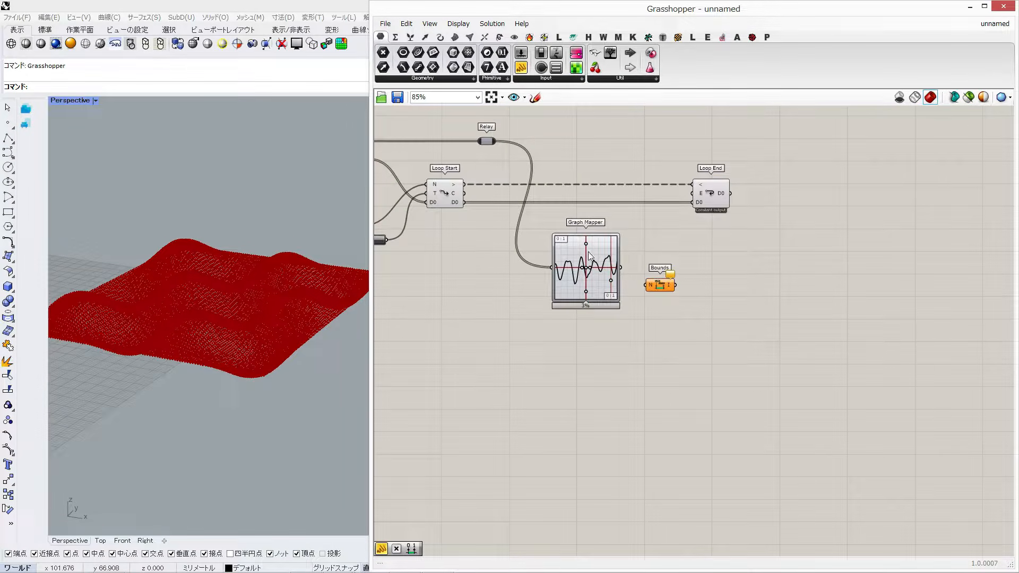
{"action": "left_click_drag", "start_coordinate": [622, 268], "coordinate": [653, 293]}
Add a Remap Numbers component, feeding its V input from the Graph Mapper and its S input from Bounds.
{"action": "double_click", "coordinate": [662, 253]}
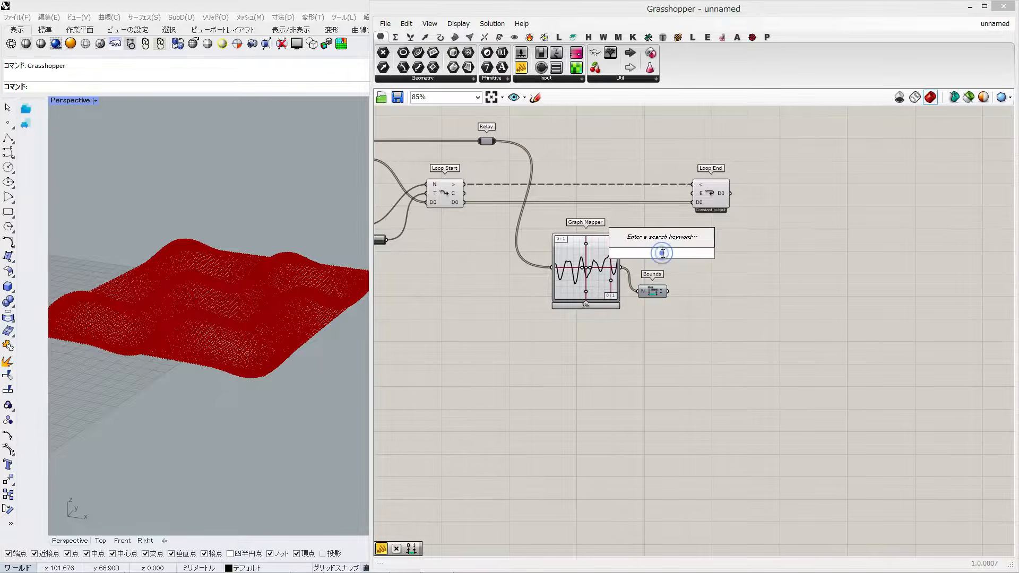
{"action": "type", "text": "remap"}
{"action": "key", "text": "Return"}
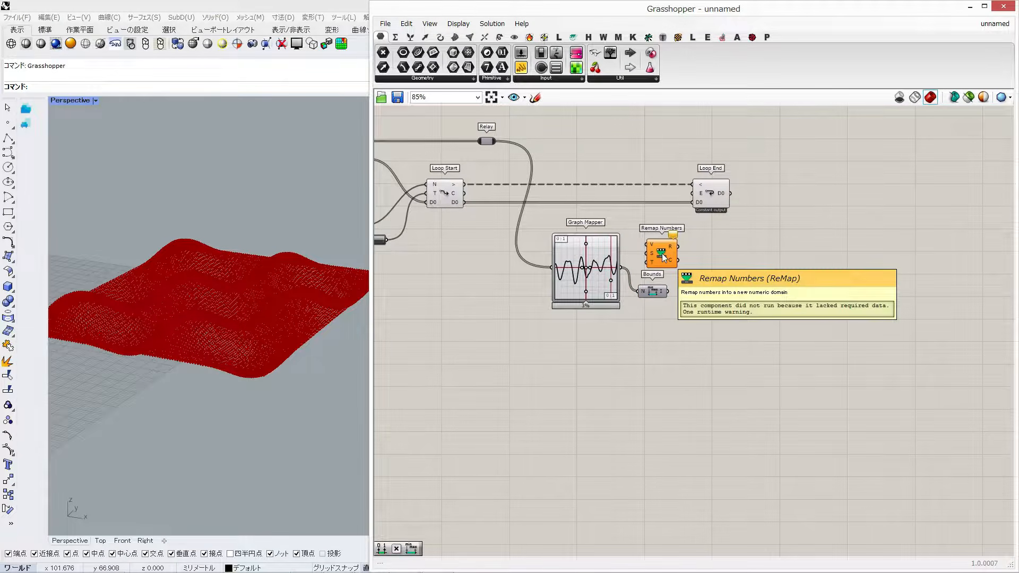
{"action": "left_click_drag", "start_coordinate": [657, 253], "coordinate": [689, 269]}
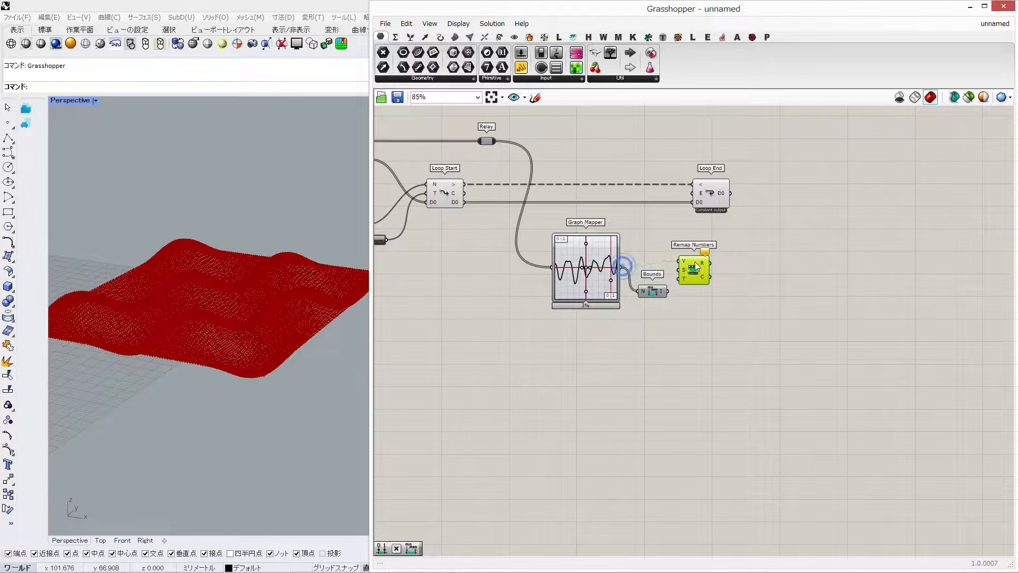
{"action": "left_click_drag", "start_coordinate": [621, 268], "coordinate": [662, 285]}
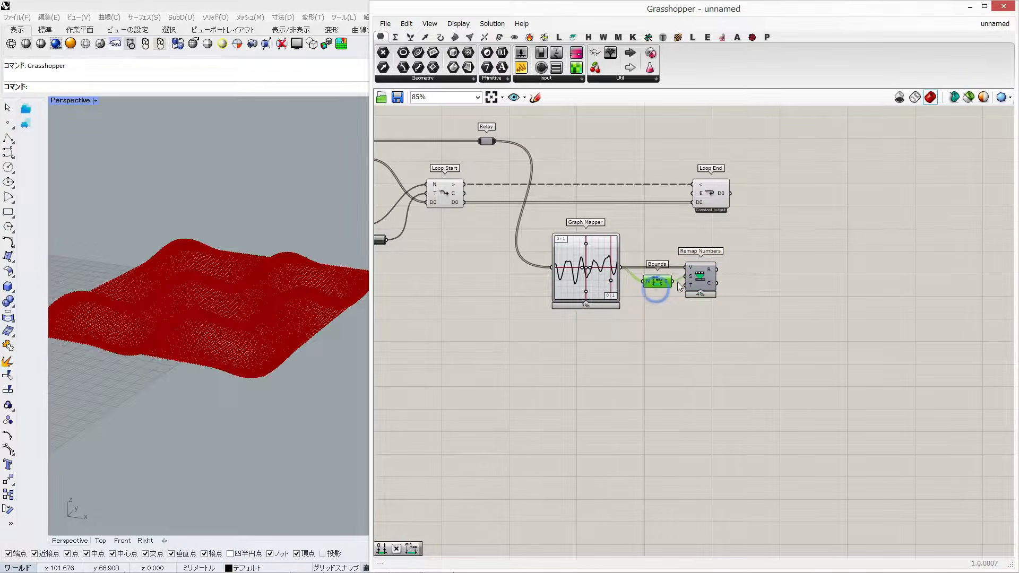
Add an Addition component before Loop End, connect Remap Numbers' R output to its B input, and shift Loop End to make room.
{"action": "double_click", "coordinate": [677, 319]}
{"action": "type", "text": "+"}
{"action": "key", "text": "Return"}
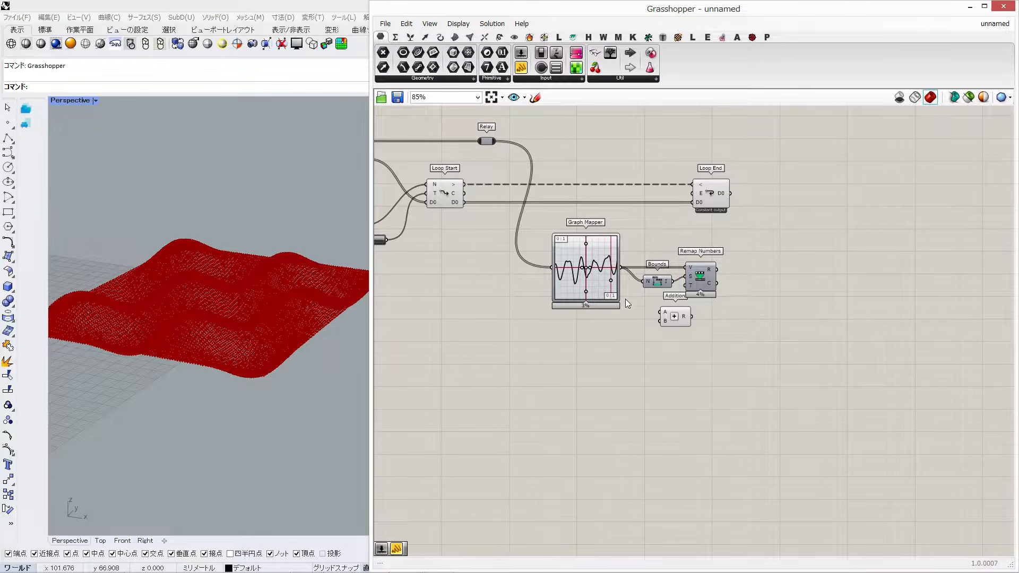
{"action": "left_click_drag", "start_coordinate": [675, 317], "coordinate": [726, 247]}
{"action": "left_click_drag", "start_coordinate": [734, 253], "coordinate": [734, 247]}
{"action": "left_click_drag", "start_coordinate": [707, 198], "coordinate": [798, 196]}
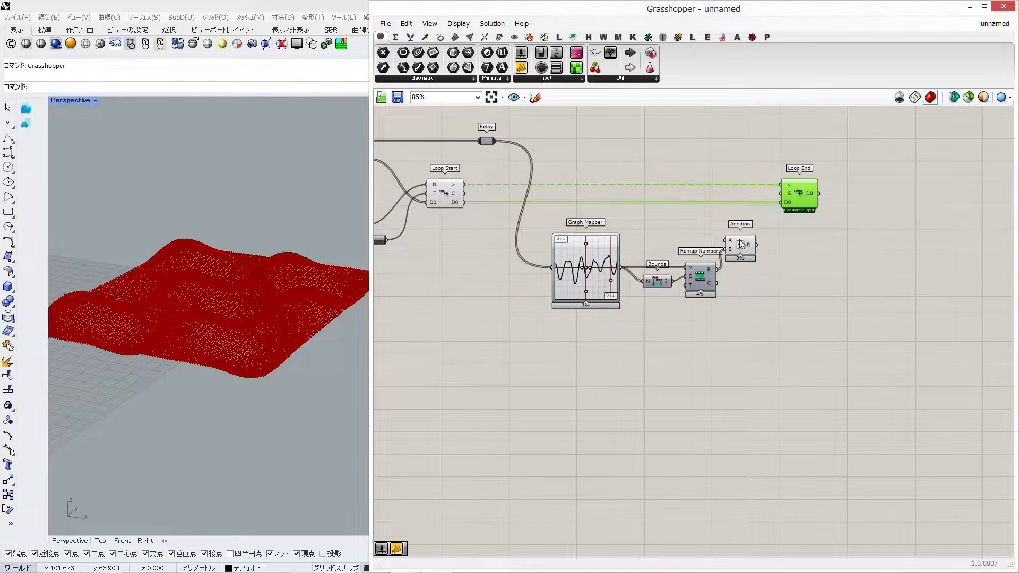
{"action": "left_click_drag", "start_coordinate": [741, 245], "coordinate": [745, 225]}
Route Loop Start's D0 output into Addition's A input and Addition's R output into Loop End's D0 input, aligning Addition with the wire.
{"action": "double_click", "coordinate": [685, 204]}
{"action": "scroll", "coordinate": [679, 197], "scroll_direction": "up", "scroll_amount": 3}
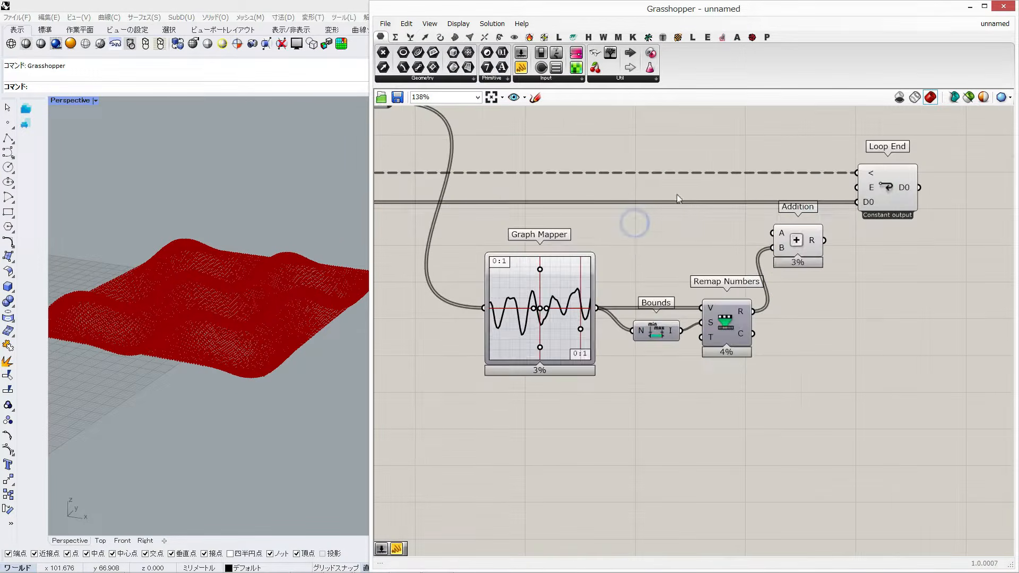
{"action": "scroll", "coordinate": [712, 208], "scroll_direction": "up", "scroll_amount": 3}
{"action": "double_click", "coordinate": [712, 212]}
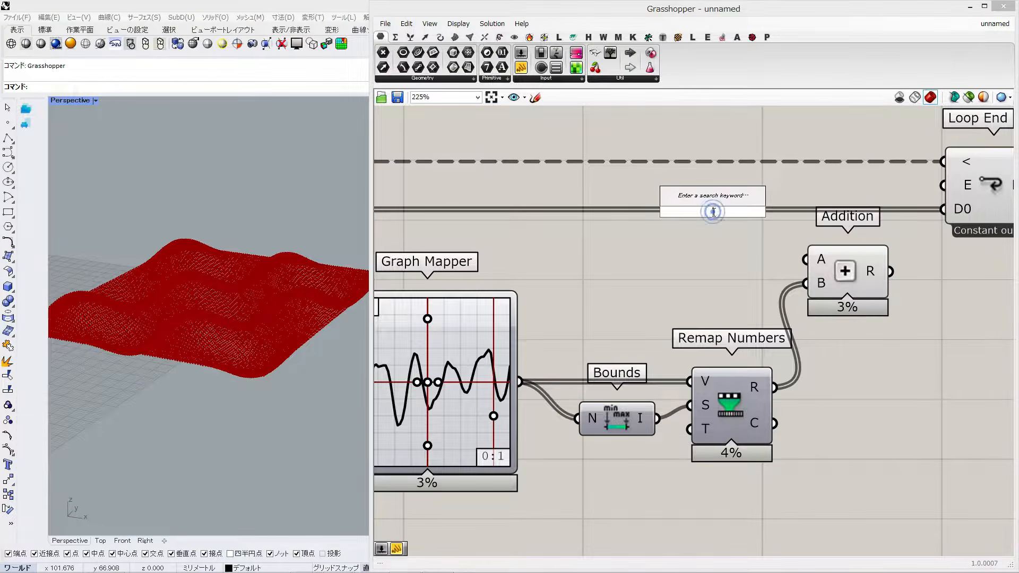
{"action": "left_click", "coordinate": [664, 338]}
{"action": "scroll", "coordinate": [669, 297], "scroll_direction": "down", "scroll_amount": 4}
{"action": "left_click_drag", "start_coordinate": [378, 255], "coordinate": [816, 255]}
{"action": "double_click", "coordinate": [714, 264]}
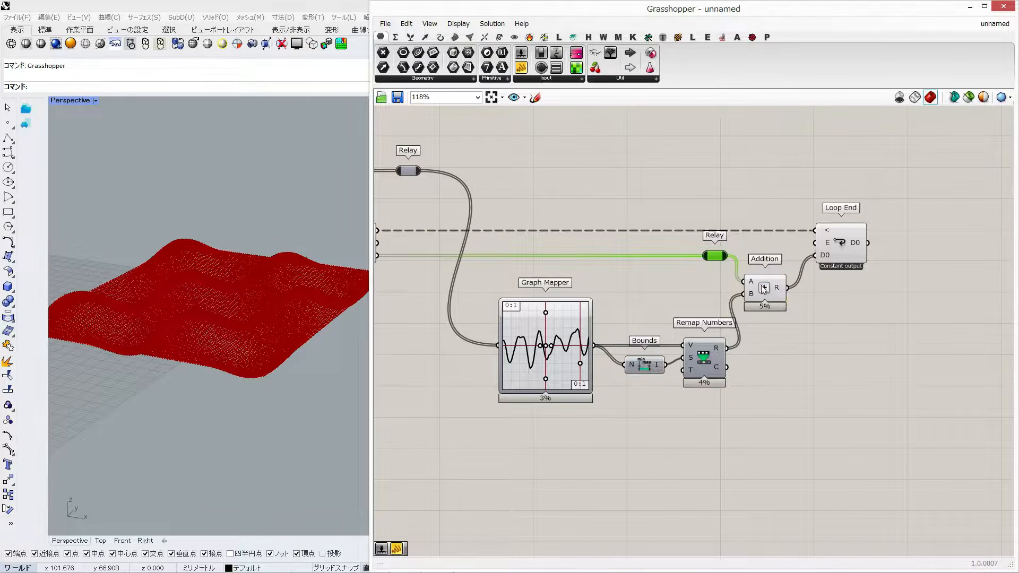
{"action": "left_click_drag", "start_coordinate": [763, 287], "coordinate": [774, 260]}
{"action": "double_click", "coordinate": [711, 254]}
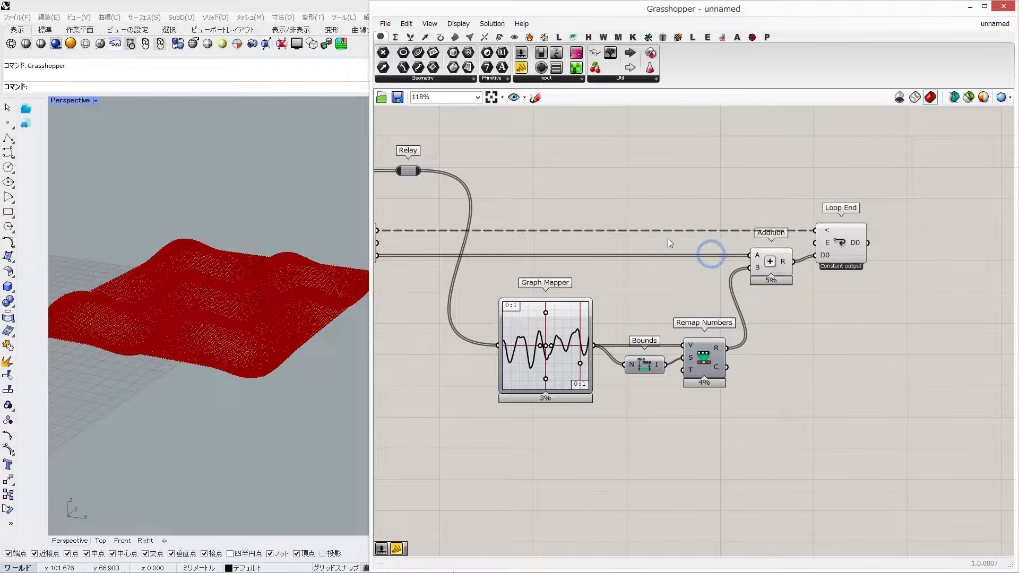
Add a Construct Point component above the loop components.
{"action": "scroll", "coordinate": [666, 241], "scroll_direction": "down", "scroll_amount": 1}
{"action": "right_click_drag", "start_coordinate": [732, 272], "coordinate": [766, 257]}
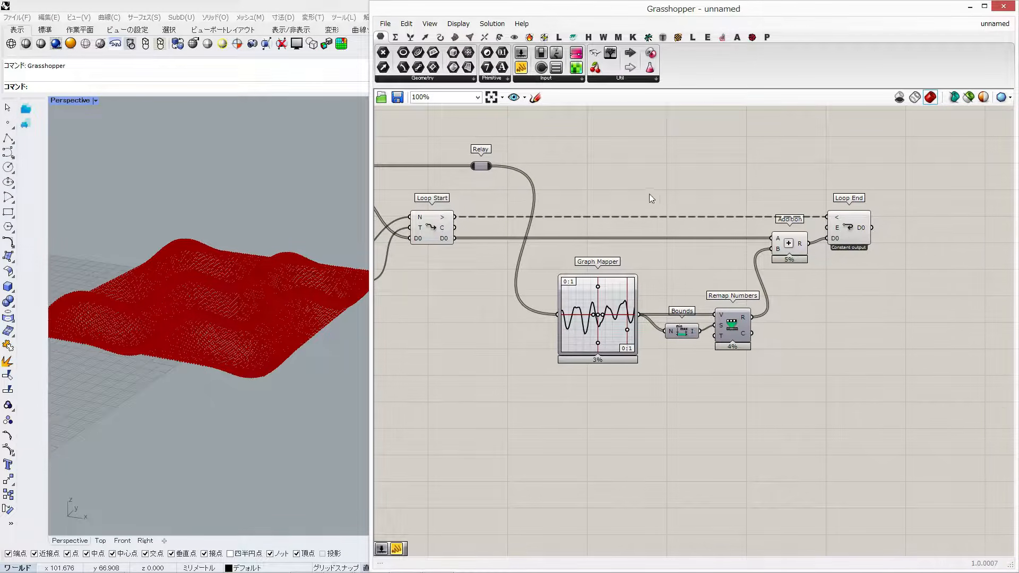
{"action": "right_click_drag", "start_coordinate": [653, 198], "coordinate": [690, 204]}
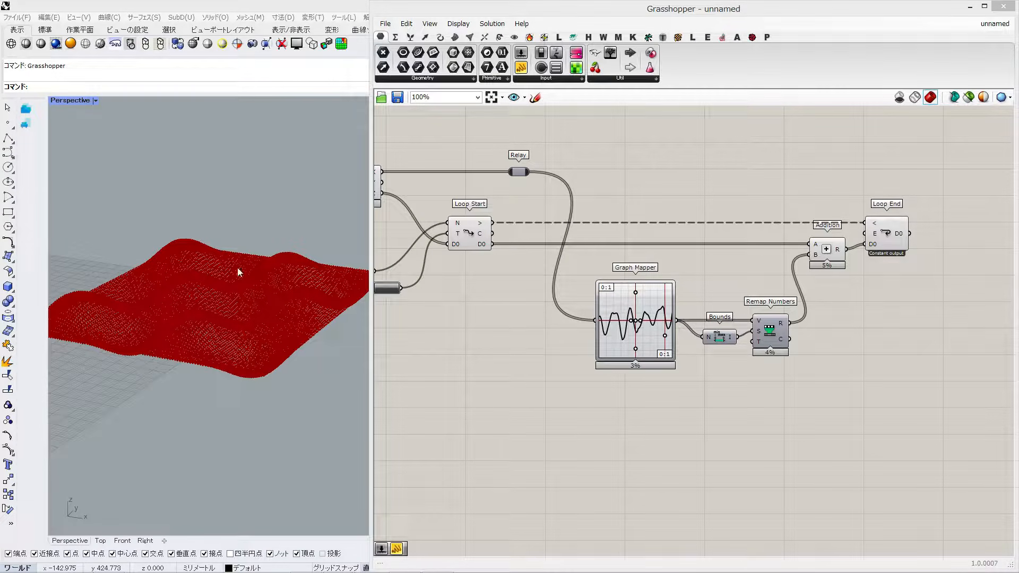
{"action": "double_click", "coordinate": [764, 181]}
{"action": "type", "text": "xyz"}
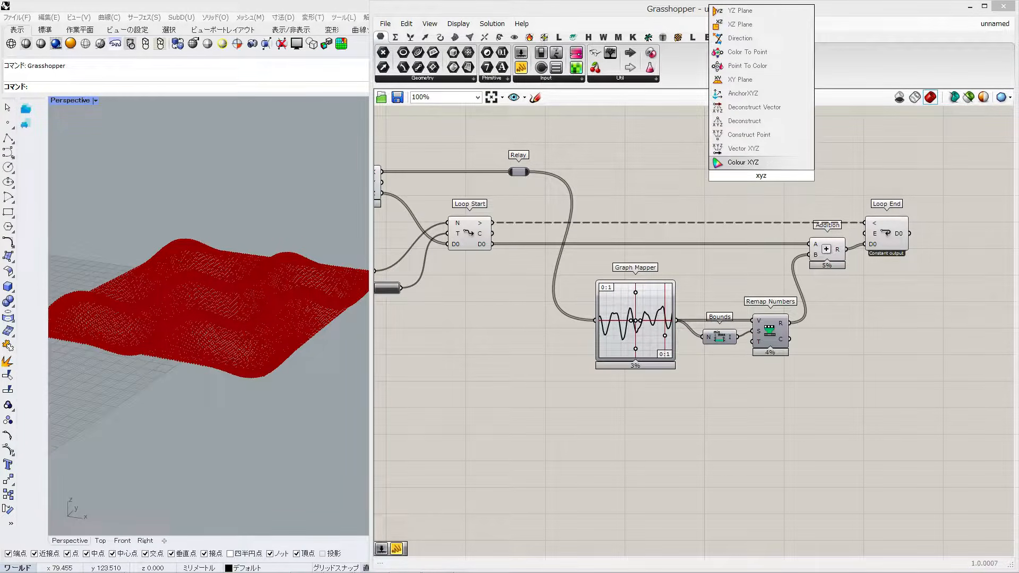
{"action": "key", "text": "Return"}
{"action": "scroll", "coordinate": [648, 215], "scroll_direction": "down", "scroll_amount": 1}
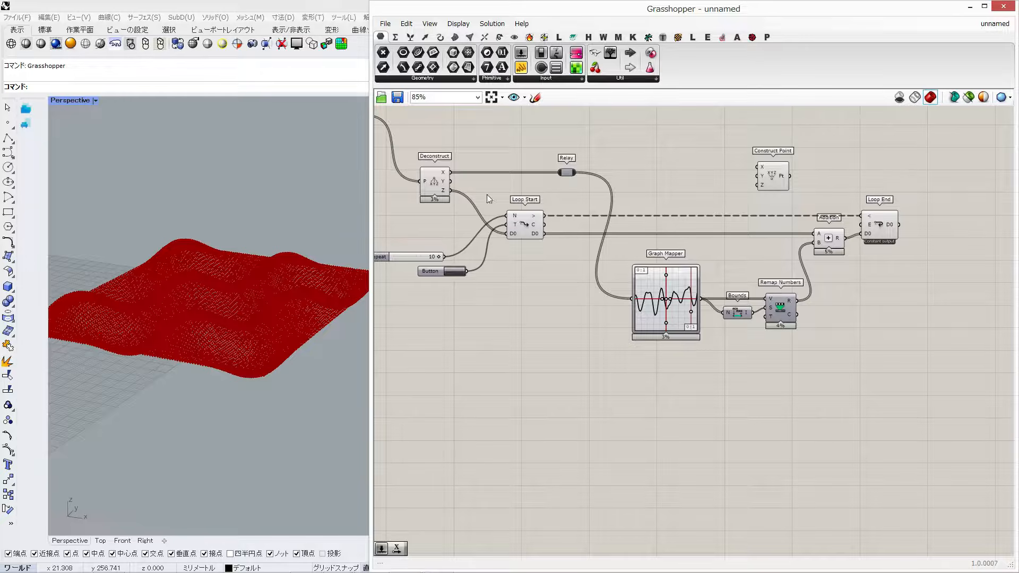
Place Construct Point beyond Loop End and connect the Relay's X values, Deconstruct's Y and Loop End's D0 to its X, Y and Z inputs.
{"action": "mouse_move", "coordinate": [575, 173]}
{"action": "left_mouse_down"}
{"action": "mouse_move", "coordinate": [703, 176]}
{"action": "mouse_move", "coordinate": [765, 160]}
{"action": "mouse_move", "coordinate": [583, 173]}
{"action": "left_mouse_up"}
{"action": "left_click_drag", "start_coordinate": [776, 179], "coordinate": [952, 184]}
{"action": "left_click_drag", "start_coordinate": [451, 184], "coordinate": [934, 181]}
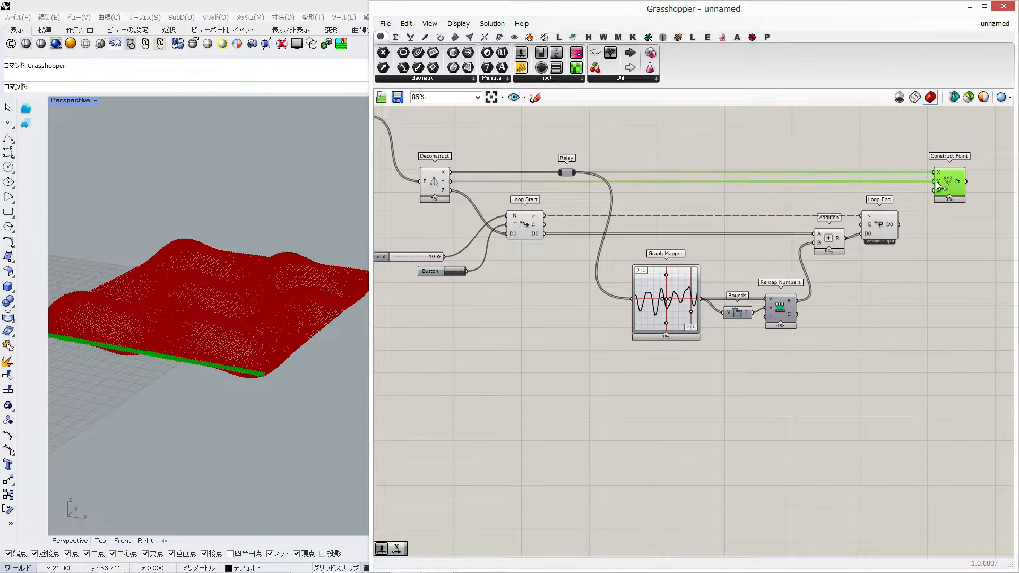
{"action": "scroll", "coordinate": [562, 186], "scroll_direction": "up", "scroll_amount": 5}
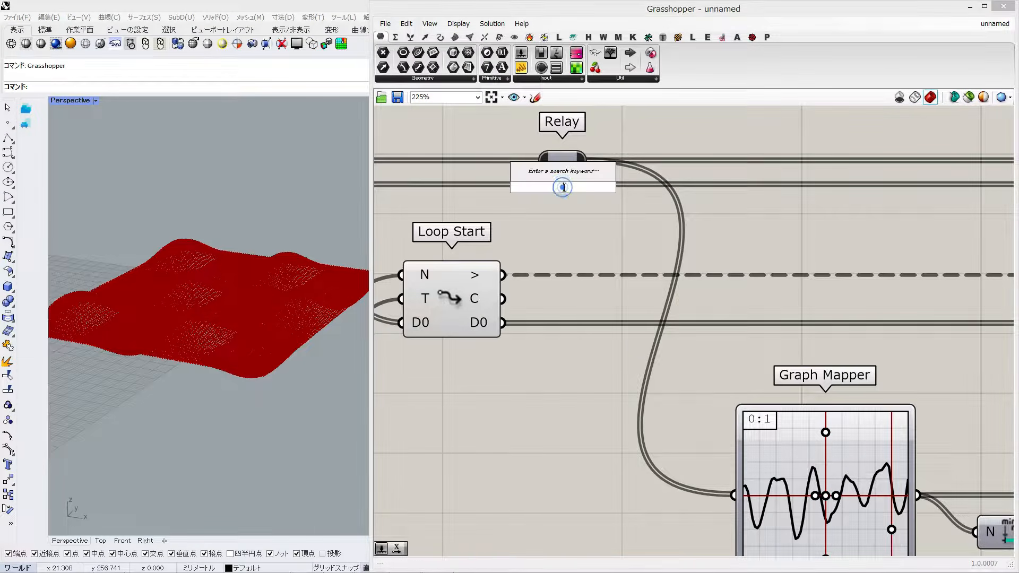
{"action": "scroll", "coordinate": [561, 223], "scroll_direction": "down", "scroll_amount": 1}
{"action": "scroll", "coordinate": [562, 223], "scroll_direction": "down", "scroll_amount": 5}
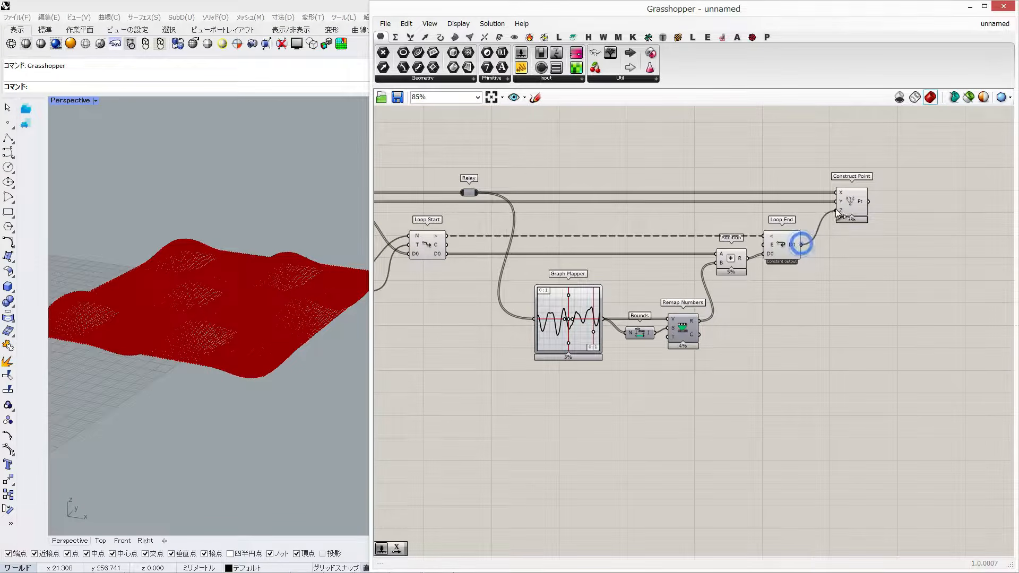
{"action": "left_click", "coordinate": [851, 206]}
Turn off the preview of the components upstream of Deconstruct and run the loop with the Button.
{"action": "right_click_drag", "start_coordinate": [590, 258], "coordinate": [830, 262]}
{"action": "left_click_drag", "start_coordinate": [555, 126], "coordinate": [437, 264]}
{"action": "middle_click", "coordinate": [501, 201]}
{"action": "left_click", "coordinate": [537, 168]}
{"action": "right_click_drag", "start_coordinate": [587, 186], "coordinate": [463, 178]}
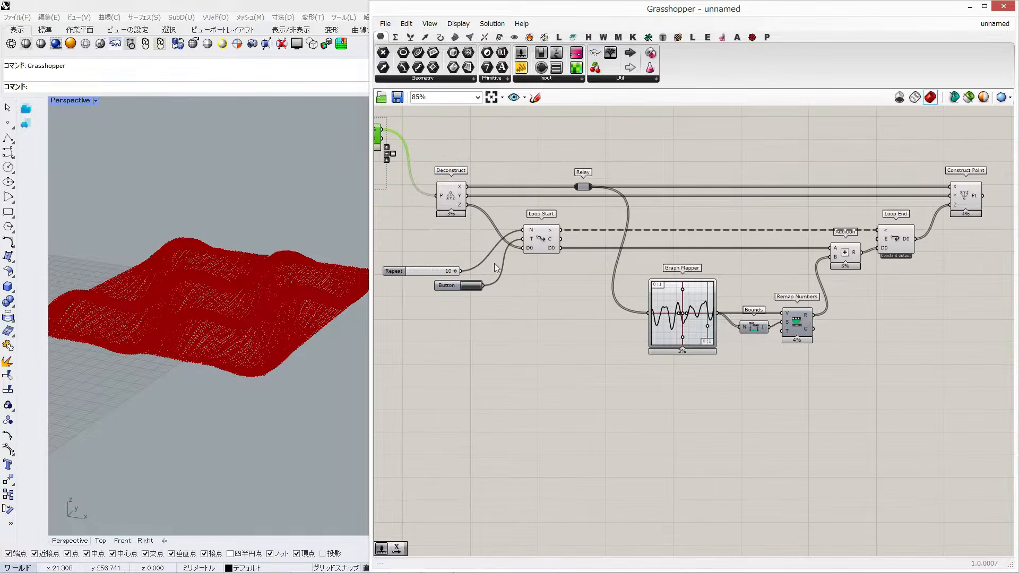
{"action": "left_click", "coordinate": [470, 283]}
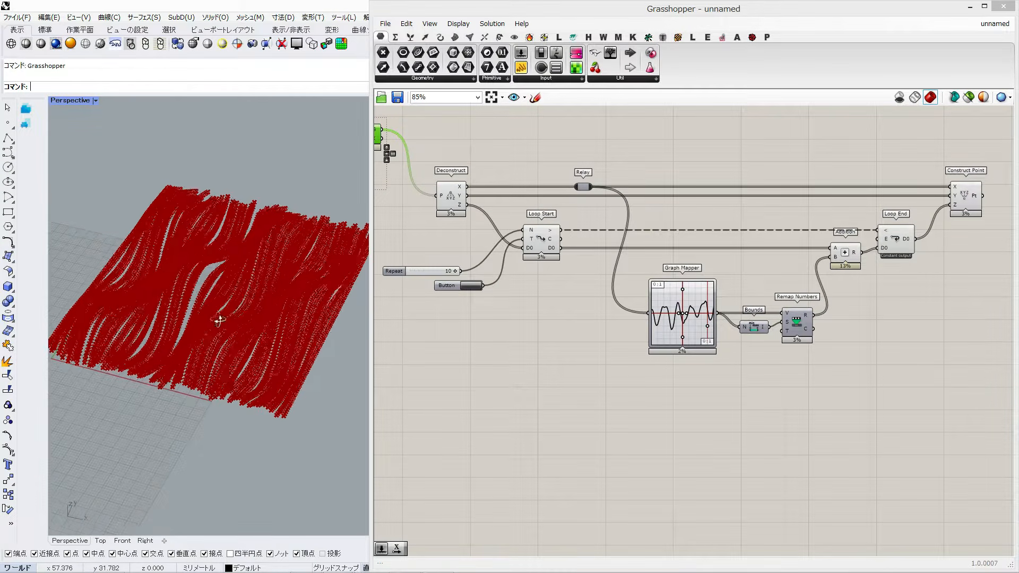
{"action": "left_click", "coordinate": [471, 286]}
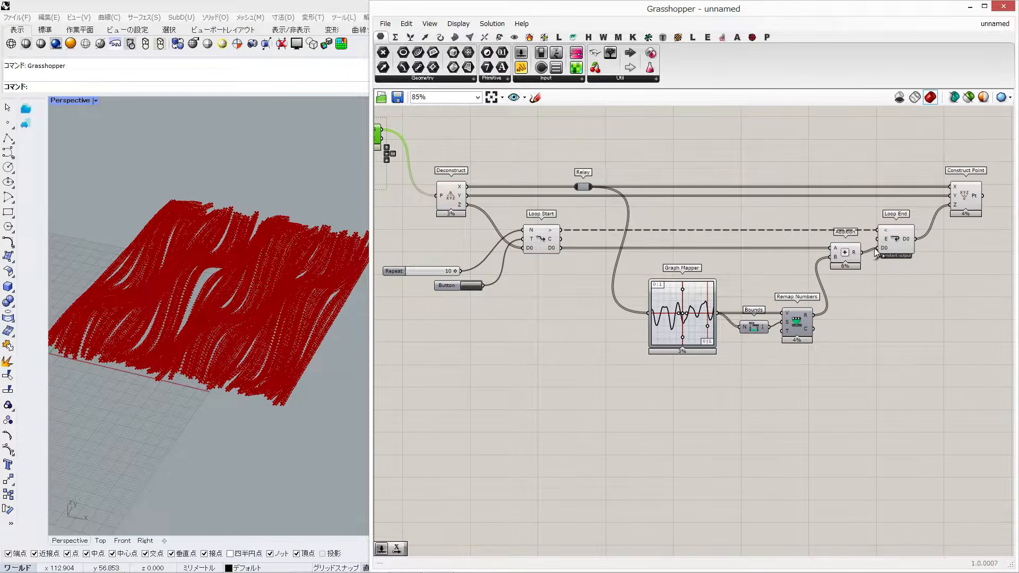
{"action": "right_click_drag", "start_coordinate": [876, 249], "coordinate": [687, 248]}
{"action": "scroll", "coordinate": [736, 234], "scroll_direction": "up", "scroll_amount": 2}
{"action": "right_click_drag", "start_coordinate": [913, 235], "coordinate": [848, 242]}
{"action": "double_click", "coordinate": [848, 244]}
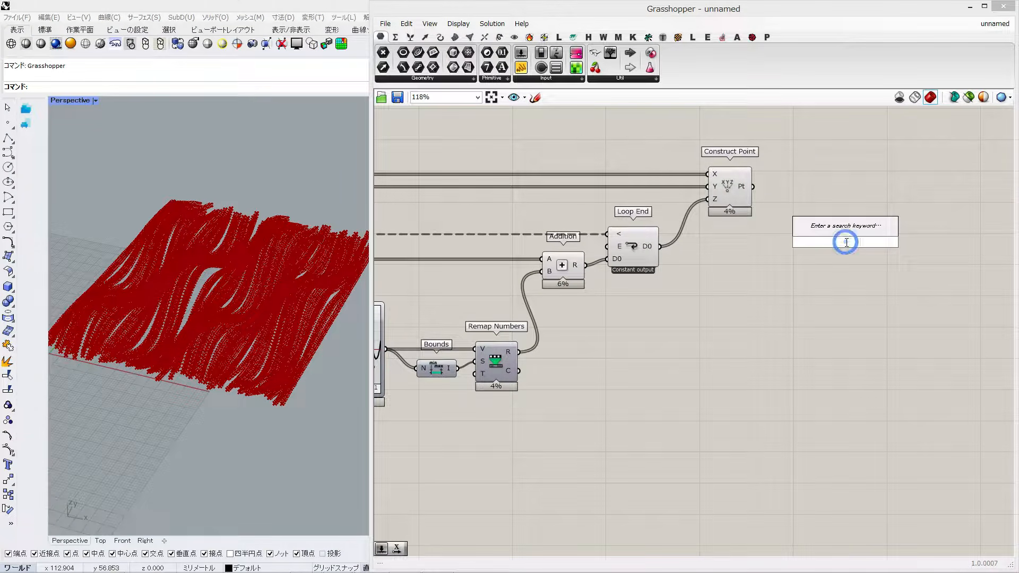
{"action": "type", "text": "surfa"}
{"action": "key", "text": "Up"}
{"action": "key", "text": "Up"}
{"action": "key", "text": "Up"}
{"action": "key", "text": "Up"}
{"action": "key", "text": "Up"}
{"action": "key", "text": "Return"}
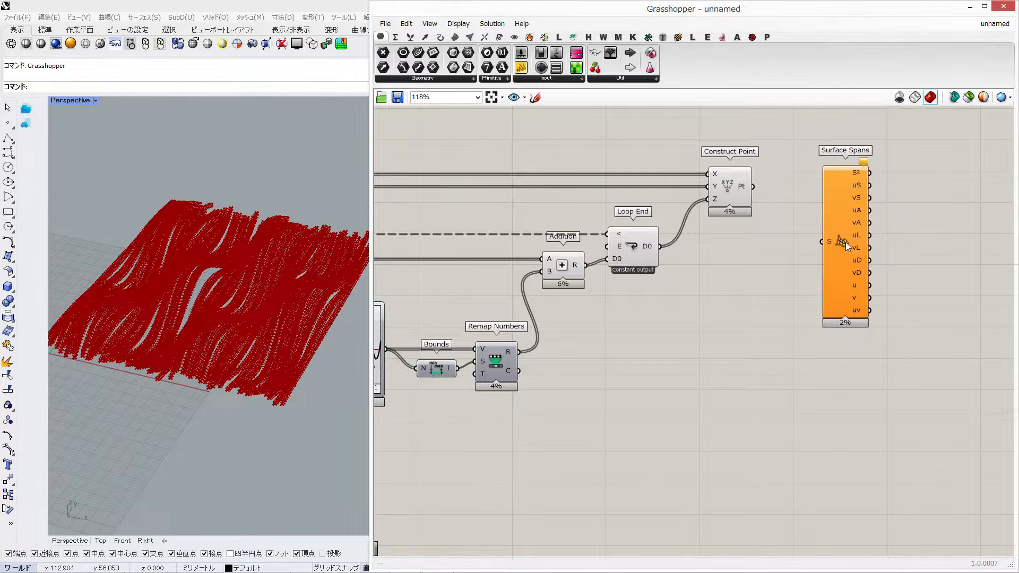
{"action": "key", "text": "Delete"}
Add a Surface From Points component and connect Construct Point's Pt output to its P input.
{"action": "double_click", "coordinate": [846, 243]}
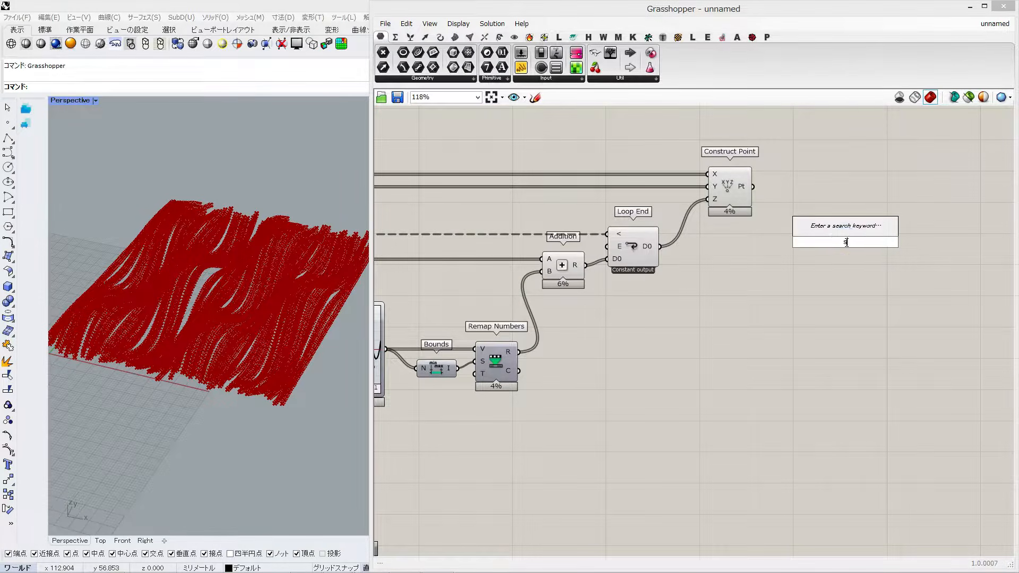
{"action": "type", "text": "sur from"}
{"action": "key", "text": "Return"}
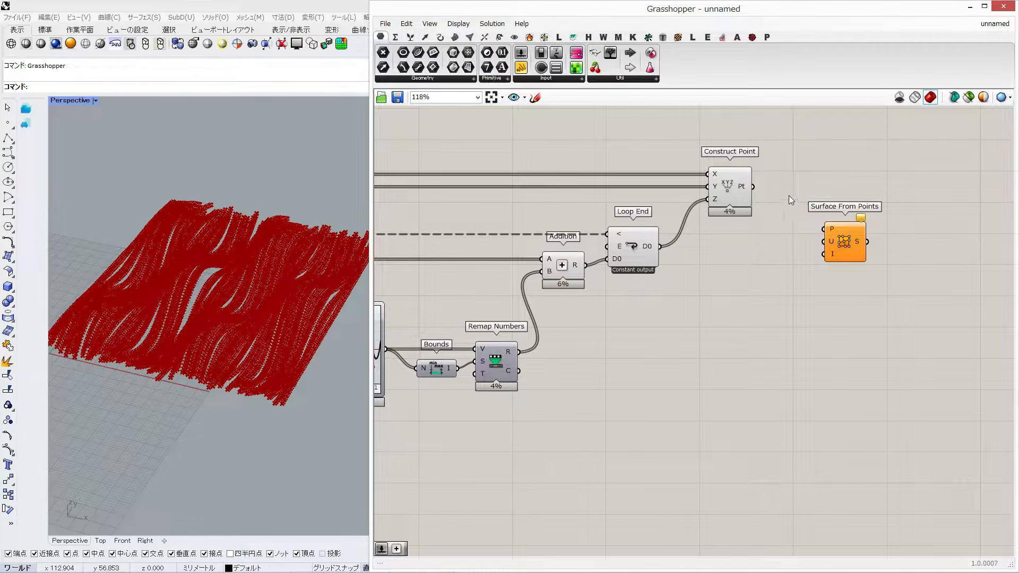
{"action": "right_click", "coordinate": [832, 234]}
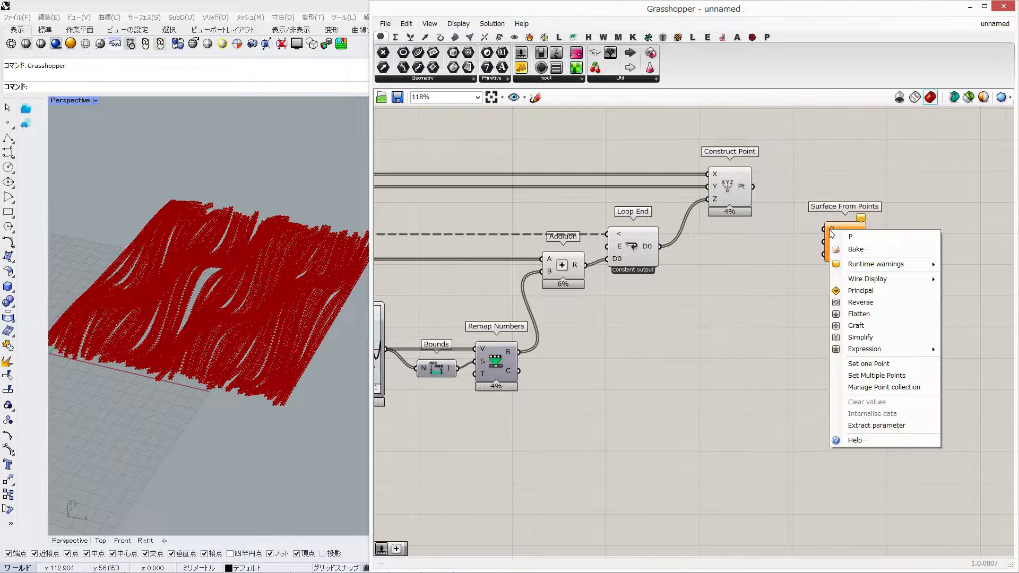
{"action": "left_click", "coordinate": [747, 188]}
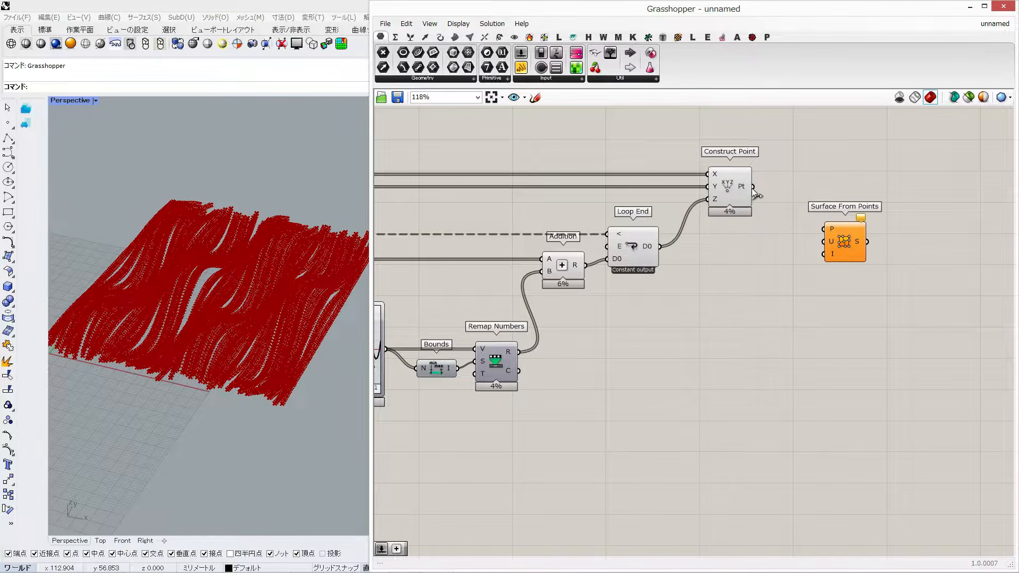
{"action": "left_click_drag", "start_coordinate": [818, 234], "coordinate": [823, 229]}
Add an Integer parameter below the Rectangular grid, connect the Extent X slider to it and set its wire display to Faint.
{"action": "scroll", "coordinate": [751, 231], "scroll_direction": "down", "scroll_amount": 3}
{"action": "right_click_drag", "start_coordinate": [750, 230], "coordinate": [987, 265]}
{"action": "right_click_drag", "start_coordinate": [668, 259], "coordinate": [900, 278]}
{"action": "scroll", "coordinate": [431, 212], "scroll_direction": "up", "scroll_amount": 2}
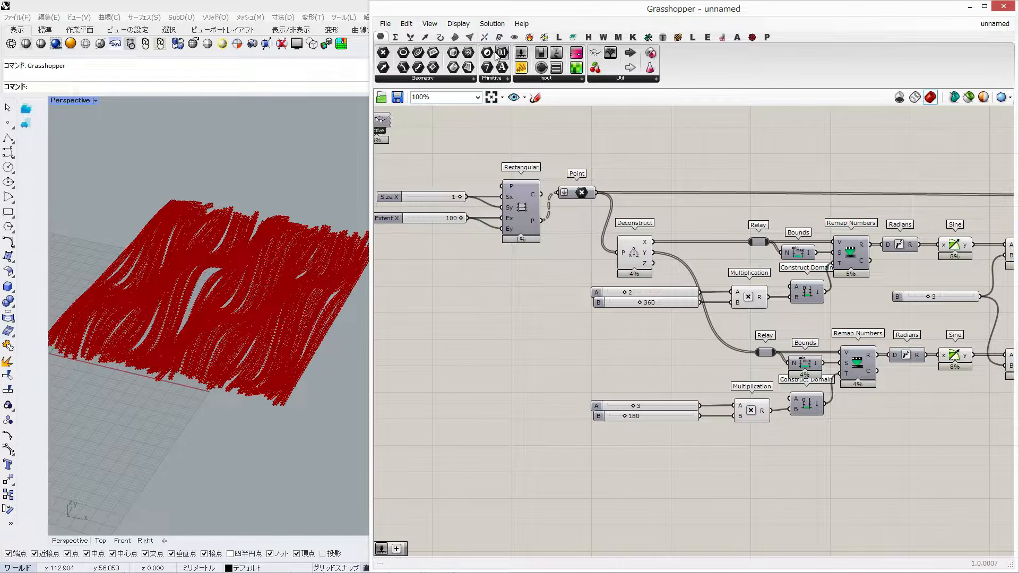
{"action": "left_click_drag", "start_coordinate": [483, 265], "coordinate": [482, 265]}
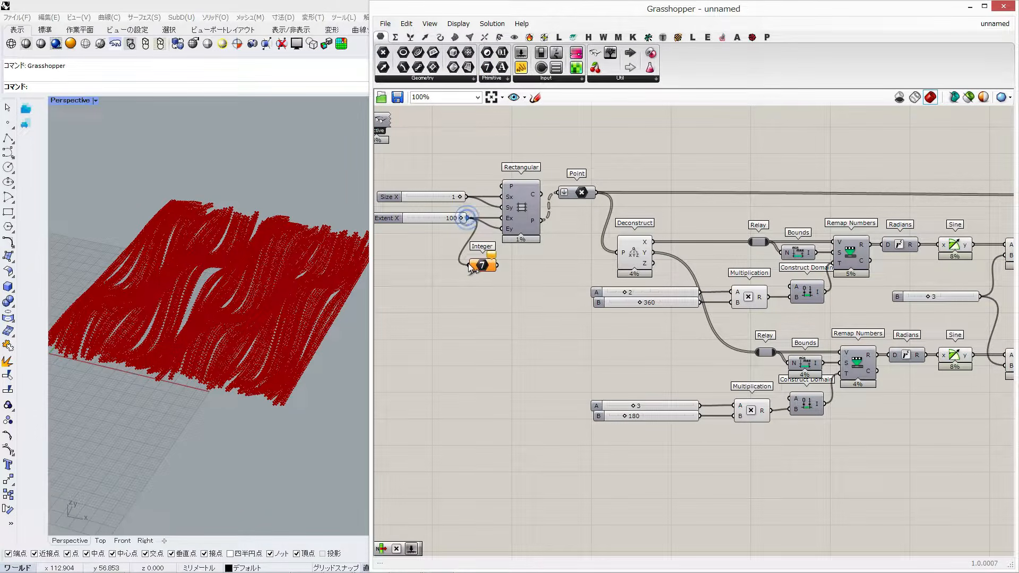
{"action": "scroll", "coordinate": [470, 267], "scroll_direction": "down", "scroll_amount": 1}
{"action": "scroll", "coordinate": [474, 265], "scroll_direction": "up", "scroll_amount": 2}
{"action": "right_click", "coordinate": [476, 267]}
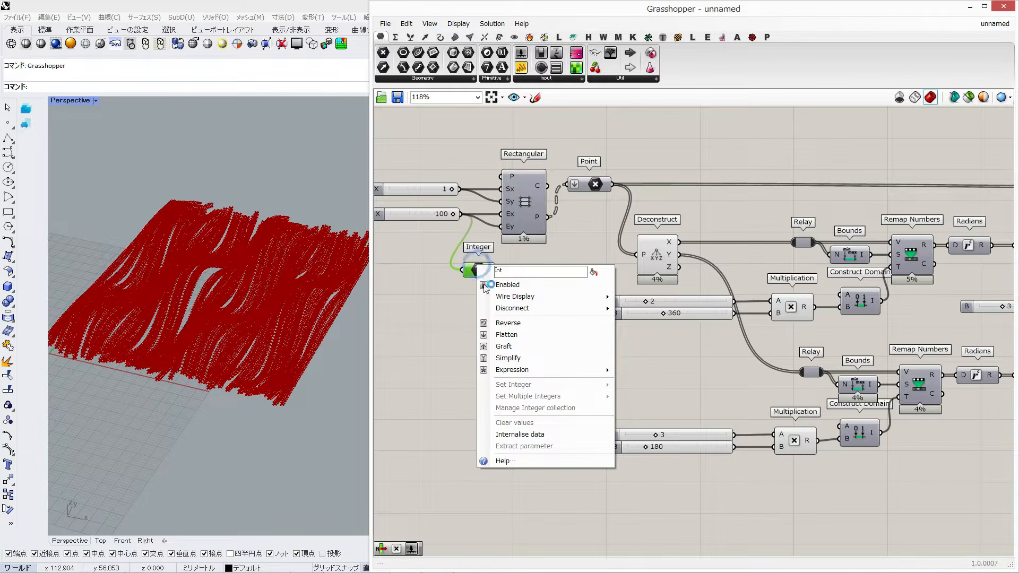
{"action": "mouse_move", "coordinate": [501, 297]}
{"action": "left_click", "coordinate": [629, 309]}
Move the Integer parameter beside Surface From Points.
{"action": "scroll", "coordinate": [418, 355], "scroll_direction": "down", "scroll_amount": 4}
{"action": "left_click_drag", "start_coordinate": [448, 291], "coordinate": [926, 252]}
{"action": "right_click_drag", "start_coordinate": [927, 251], "coordinate": [491, 241]}
{"action": "left_click_drag", "start_coordinate": [492, 242], "coordinate": [764, 304]}
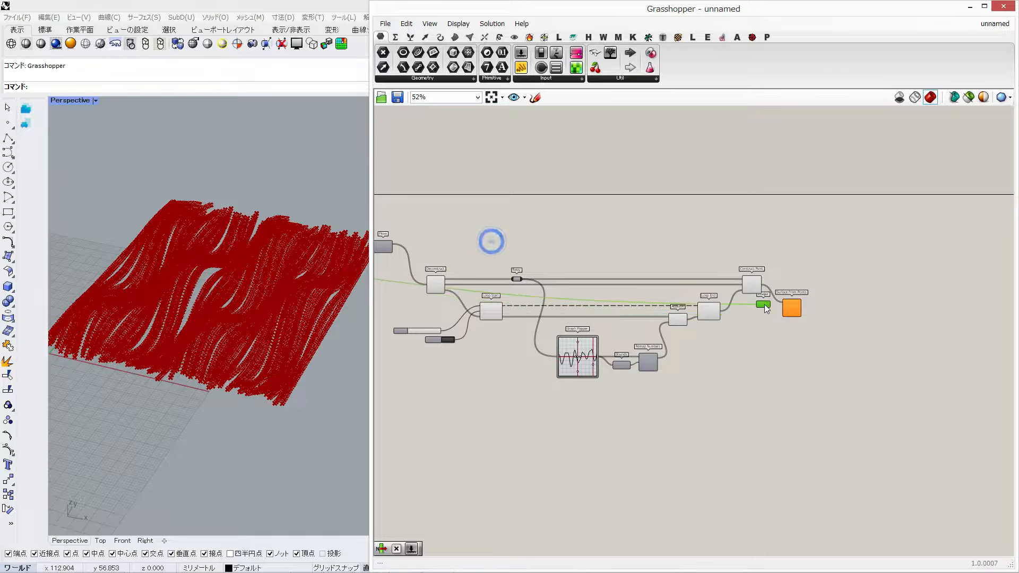
Apply an addition expression on x to Surface From Points' U input, connect the Integer to U and align the Integer with it.
{"action": "scroll", "coordinate": [765, 304], "scroll_direction": "up", "scroll_amount": 5}
{"action": "right_click", "coordinate": [814, 312]}
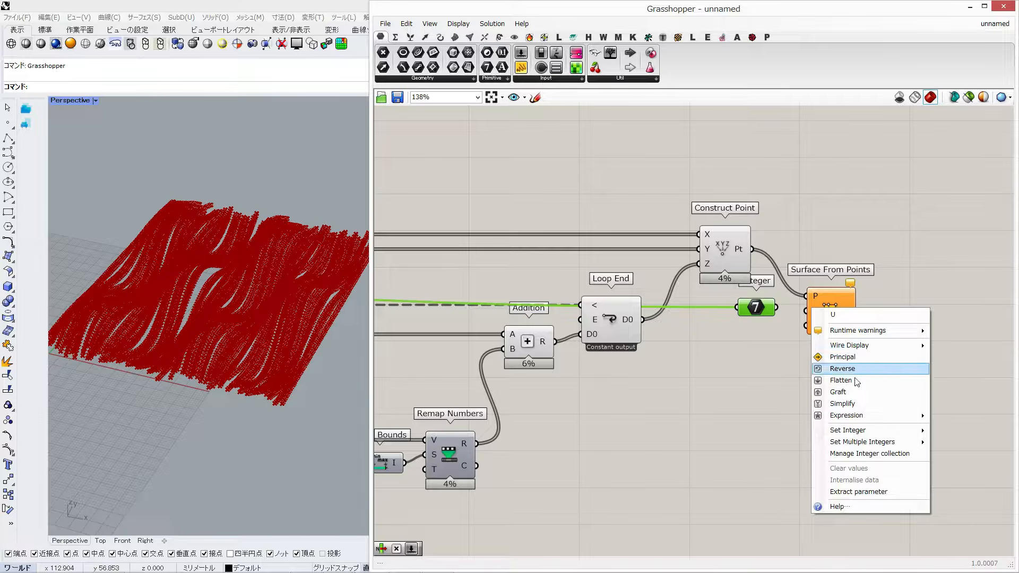
{"action": "mouse_move", "coordinate": [846, 415]}
{"action": "left_click", "coordinate": [734, 427]}
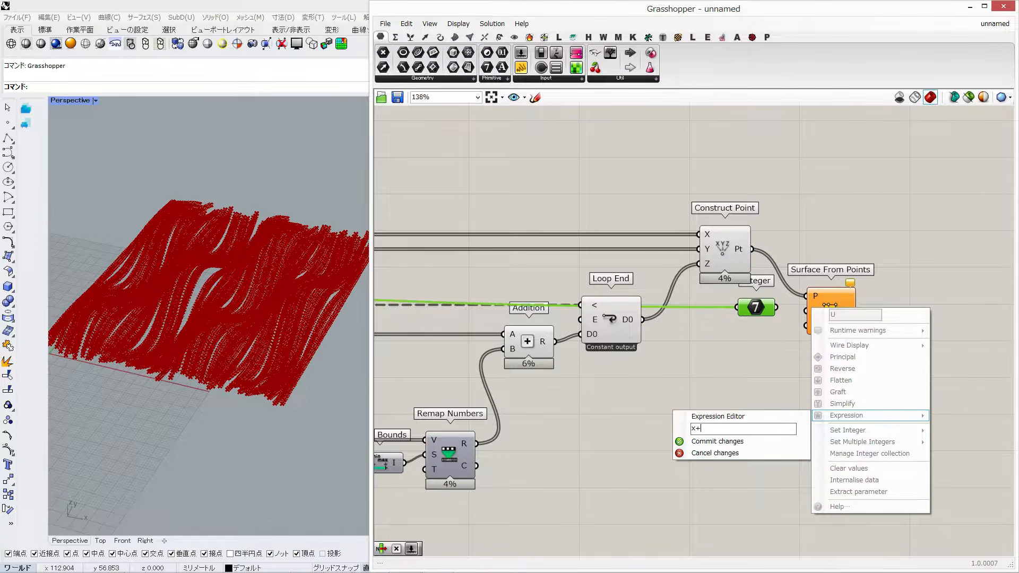
{"action": "left_click", "coordinate": [708, 441]}
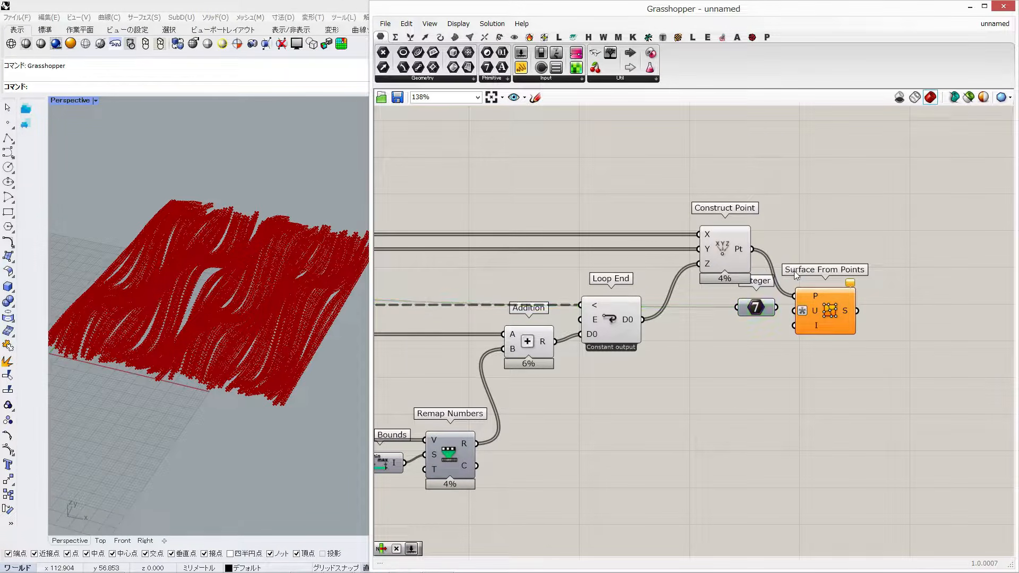
{"action": "left_click_drag", "start_coordinate": [749, 313], "coordinate": [750, 317]}
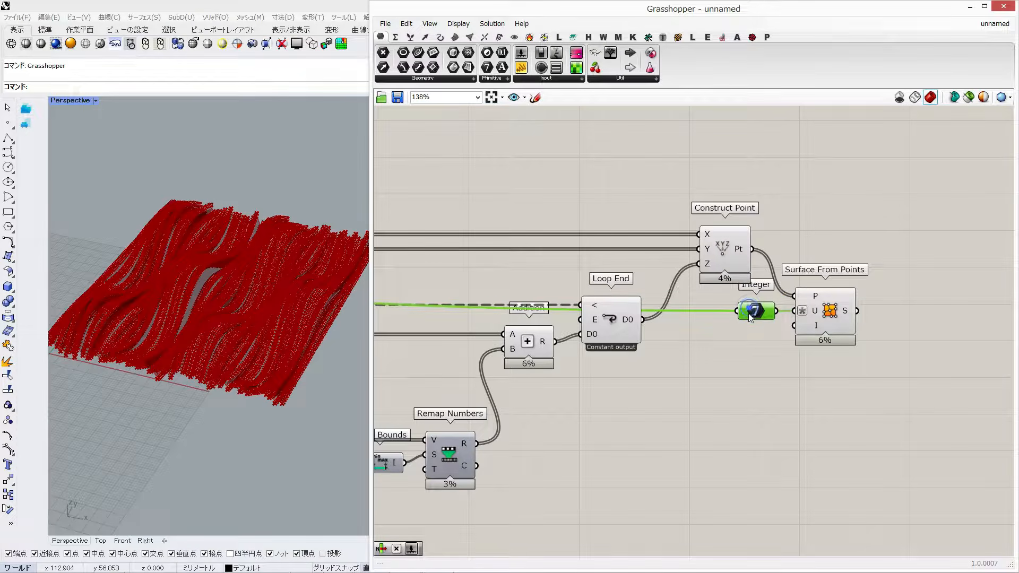
Turn off the preview of the components upstream of Surface From Points.
{"action": "scroll", "coordinate": [690, 345], "scroll_direction": "down", "scroll_amount": 7}
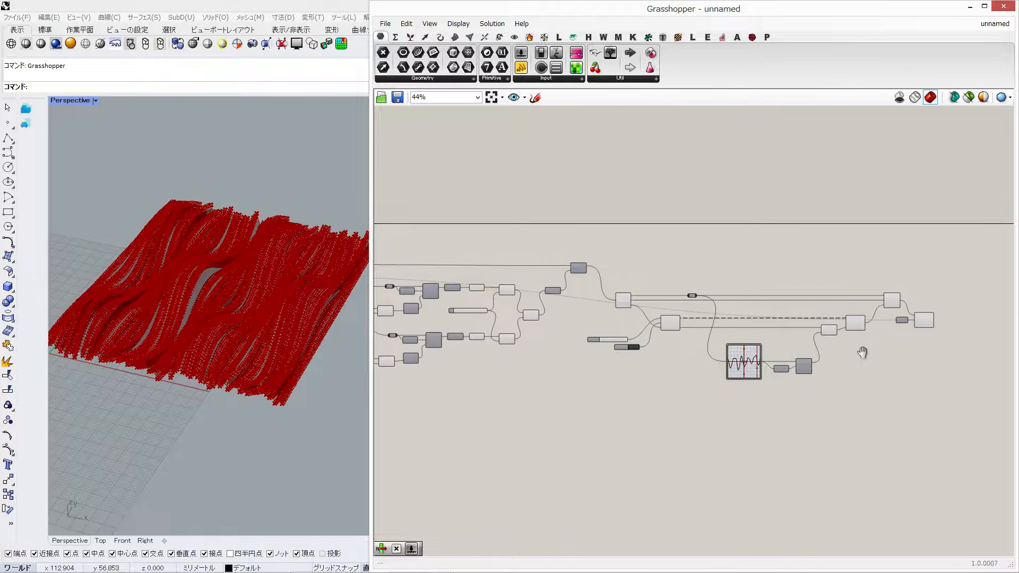
{"action": "left_click_drag", "start_coordinate": [825, 269], "coordinate": [440, 396]}
{"action": "middle_click", "coordinate": [512, 328]}
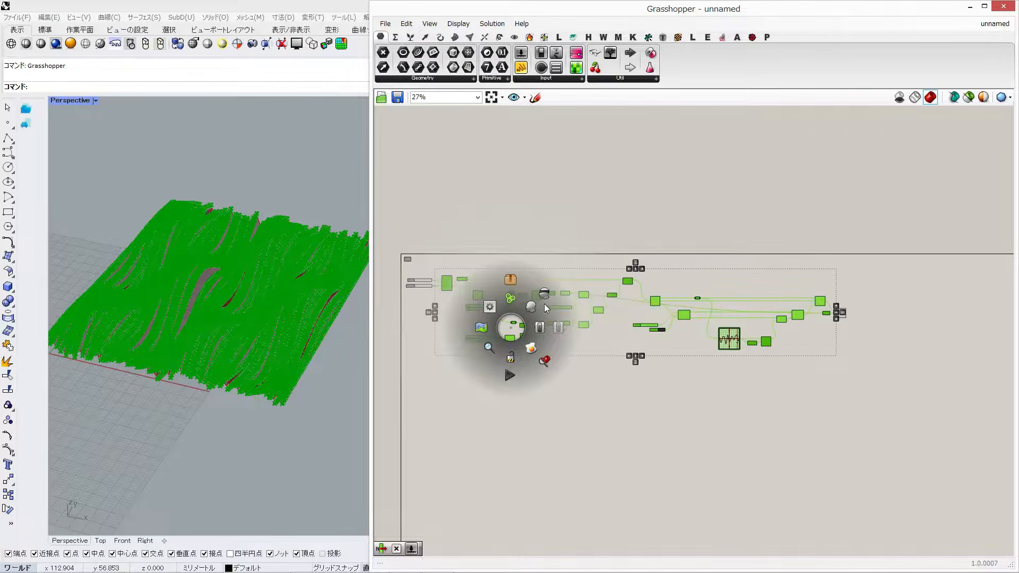
{"action": "left_click", "coordinate": [539, 291]}
Rerun the loop with the Button connected to Loop Start.
{"action": "right_click_drag", "start_coordinate": [292, 310], "coordinate": [350, 340]}
{"action": "scroll", "coordinate": [690, 319], "scroll_direction": "up", "scroll_amount": 7}
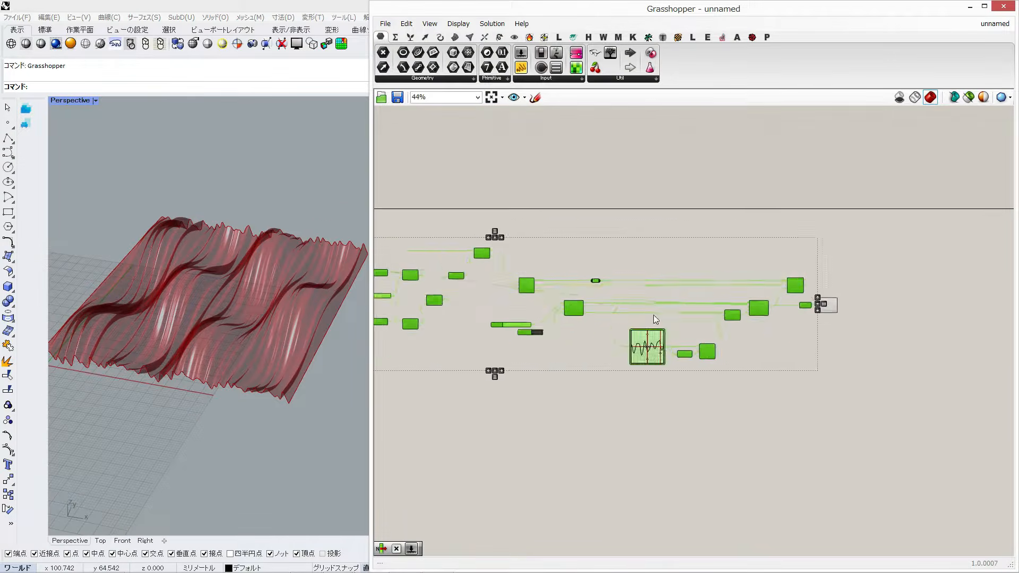
{"action": "left_click", "coordinate": [542, 381]}
{"action": "left_click", "coordinate": [480, 383]}
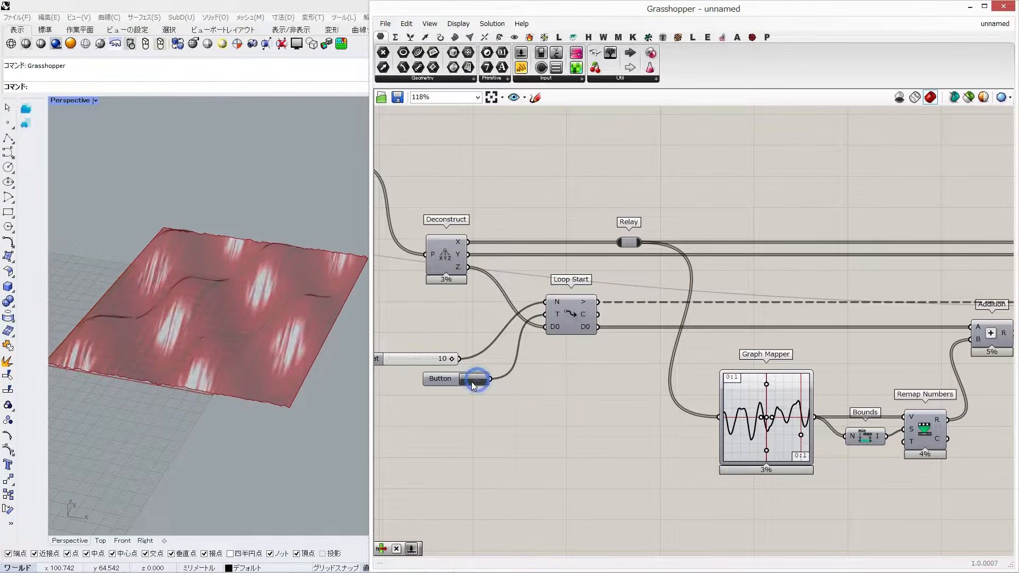
Bake the Surface From Points result with the default attributes and grouping on.
{"action": "right_click_drag", "start_coordinate": [862, 276], "coordinate": [553, 225]}
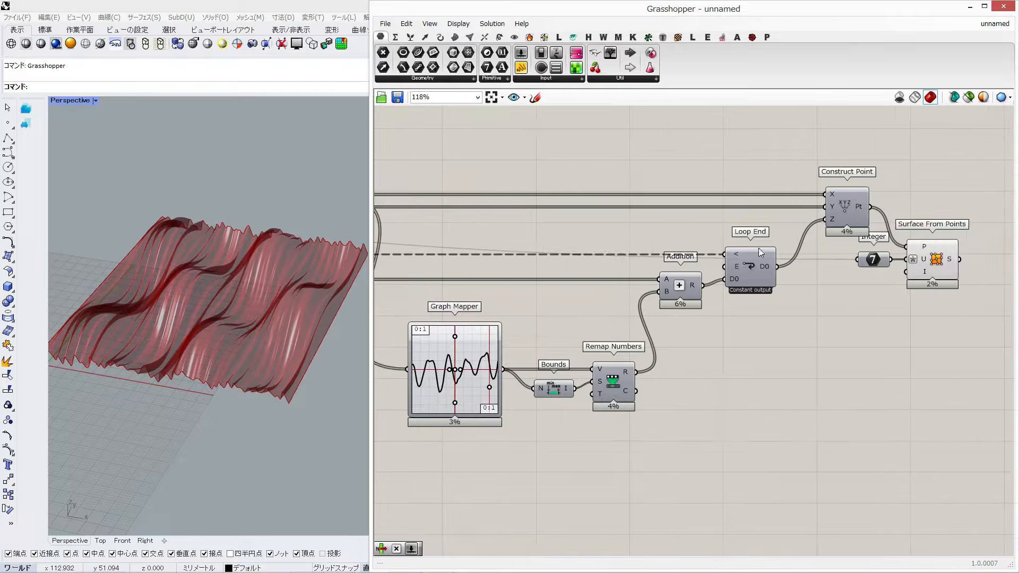
{"action": "right_click_drag", "start_coordinate": [940, 259], "coordinate": [721, 260]}
{"action": "right_click", "coordinate": [719, 258]}
{"action": "left_click", "coordinate": [735, 301]}
{"action": "left_click", "coordinate": [753, 350]}
{"action": "left_click", "coordinate": [678, 336]}
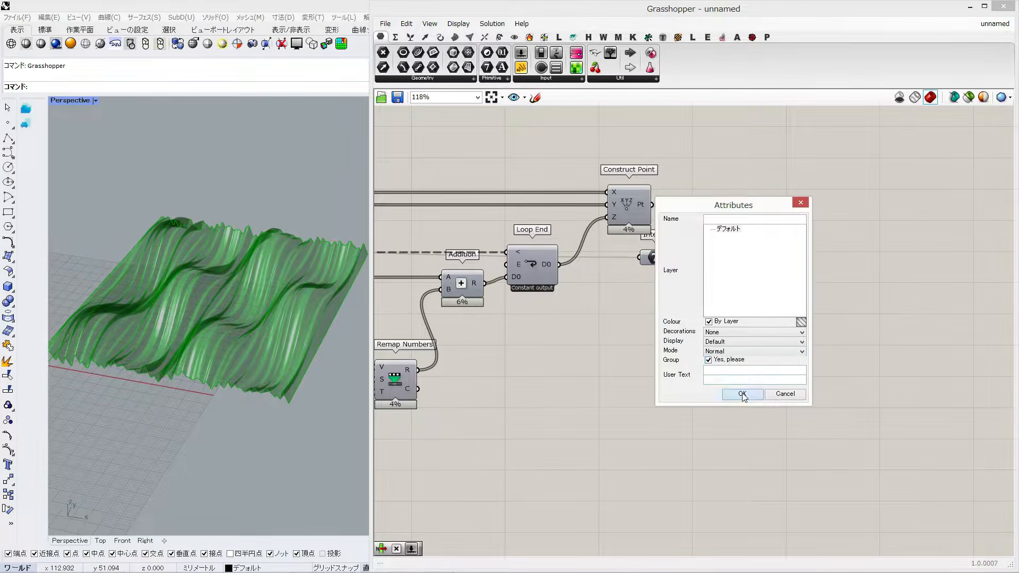
{"action": "left_click", "coordinate": [742, 394]}
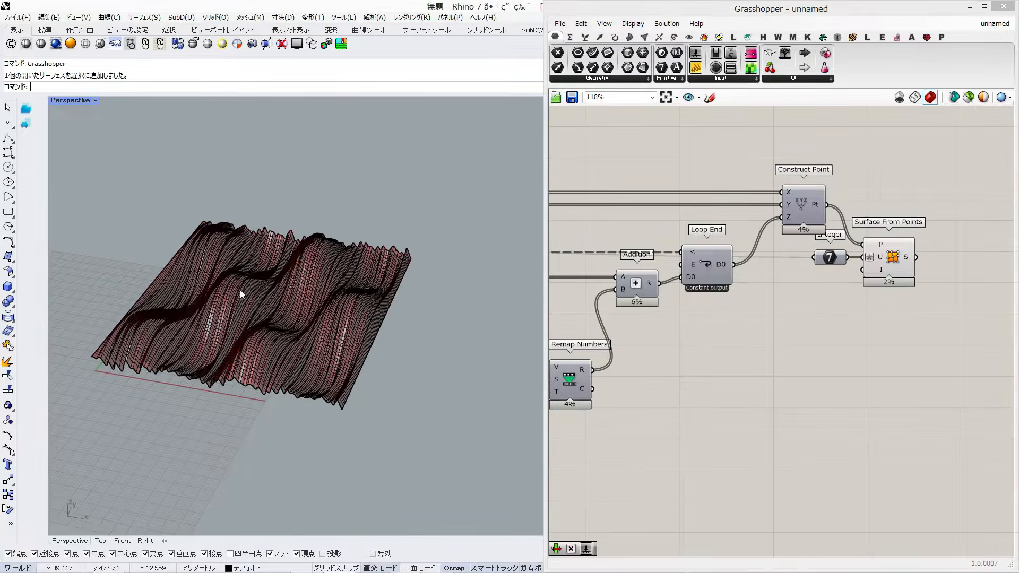
Move the baked surface away from the preview, deselect it and inspect it in Rendered display mode.
{"action": "left_click_drag", "start_coordinate": [386, 318], "coordinate": [207, 292]}
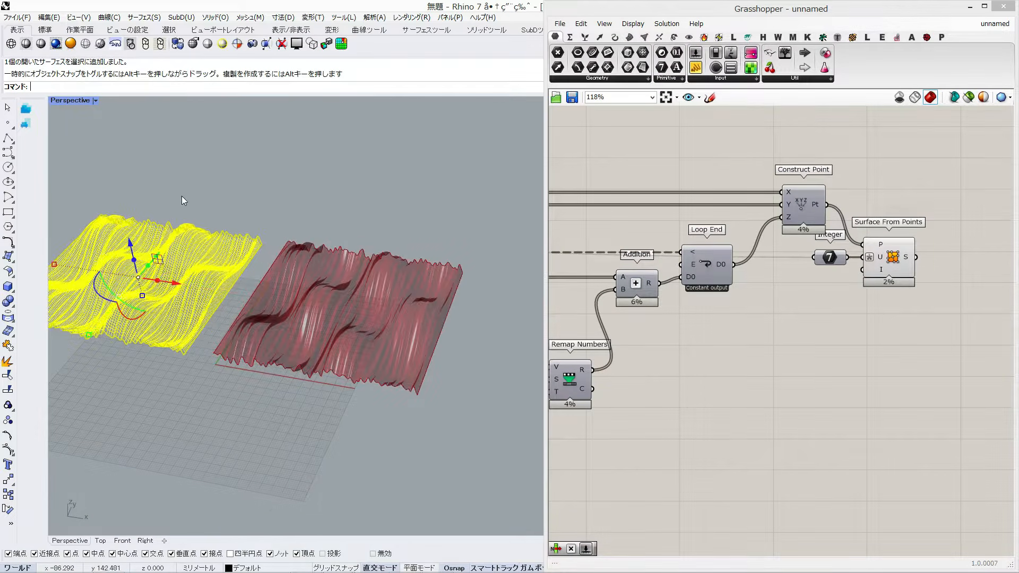
{"action": "left_click", "coordinate": [181, 195]}
{"action": "left_click", "coordinate": [56, 44]}
{"action": "mouse_move", "coordinate": [231, 392]}
{"action": "right_mouse_down"}
{"action": "mouse_move", "coordinate": [206, 319]}
{"action": "mouse_move", "coordinate": [235, 240]}
{"action": "mouse_move", "coordinate": [202, 301]}
{"action": "right_mouse_up"}
Delete the baked surface and return the Perspective viewport to Wireframe display mode.
{"action": "left_click", "coordinate": [202, 302]}
{"action": "key", "text": "Delete"}
{"action": "right_click_drag", "start_coordinate": [318, 318], "coordinate": [180, 268]}
{"action": "left_click", "coordinate": [11, 43]}
{"action": "right_click_drag", "start_coordinate": [280, 304], "coordinate": [371, 300]}
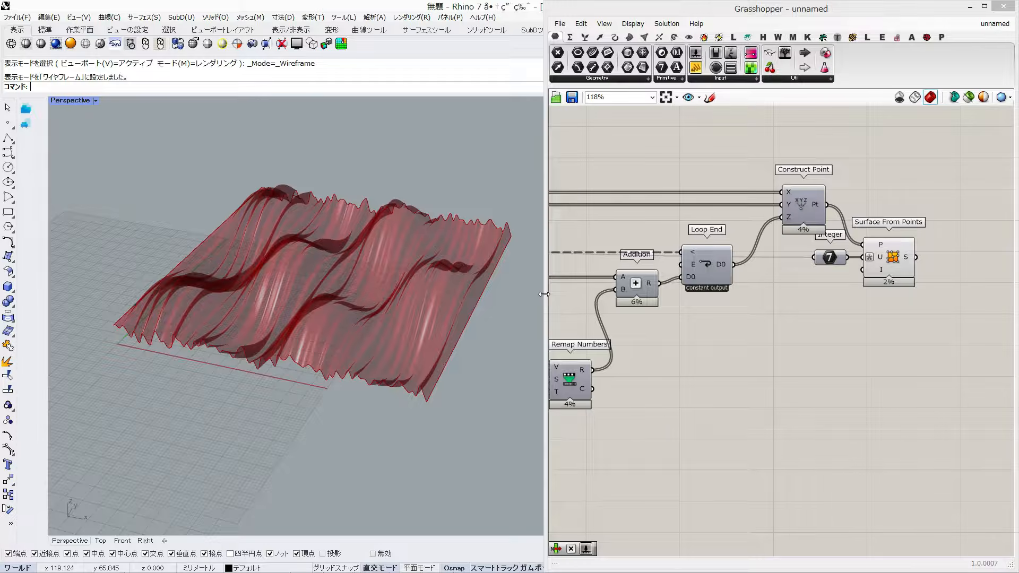
Widen the Grasshopper window and add a Rectangle component above the Rectangular grid's Point parameter.
{"action": "left_click_drag", "start_coordinate": [544, 294], "coordinate": [388, 294]}
{"action": "right_click_drag", "start_coordinate": [323, 293], "coordinate": [212, 298]}
{"action": "right_click_drag", "start_coordinate": [418, 339], "coordinate": [316, 291]}
{"action": "scroll", "coordinate": [735, 350], "scroll_direction": "up", "scroll_amount": 3}
{"action": "scroll", "coordinate": [766, 248], "scroll_direction": "down", "scroll_amount": 5}
{"action": "right_click_drag", "start_coordinate": [536, 257], "coordinate": [1011, 304]}
{"action": "right_click_drag", "start_coordinate": [468, 216], "coordinate": [583, 246]}
{"action": "scroll", "coordinate": [566, 218], "scroll_direction": "up", "scroll_amount": 2}
{"action": "double_click", "coordinate": [573, 200]}
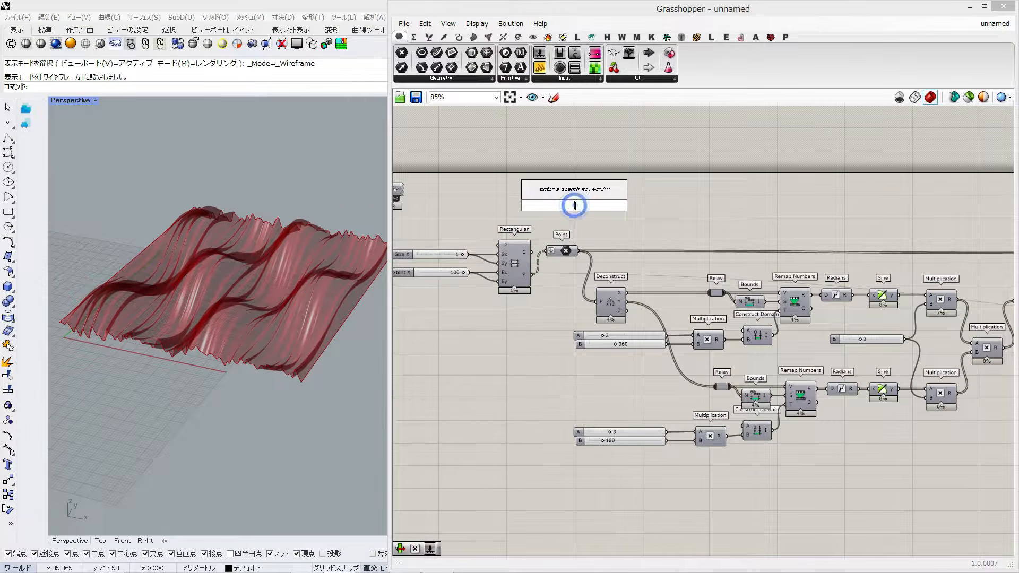
{"action": "type", "text": "rec"}
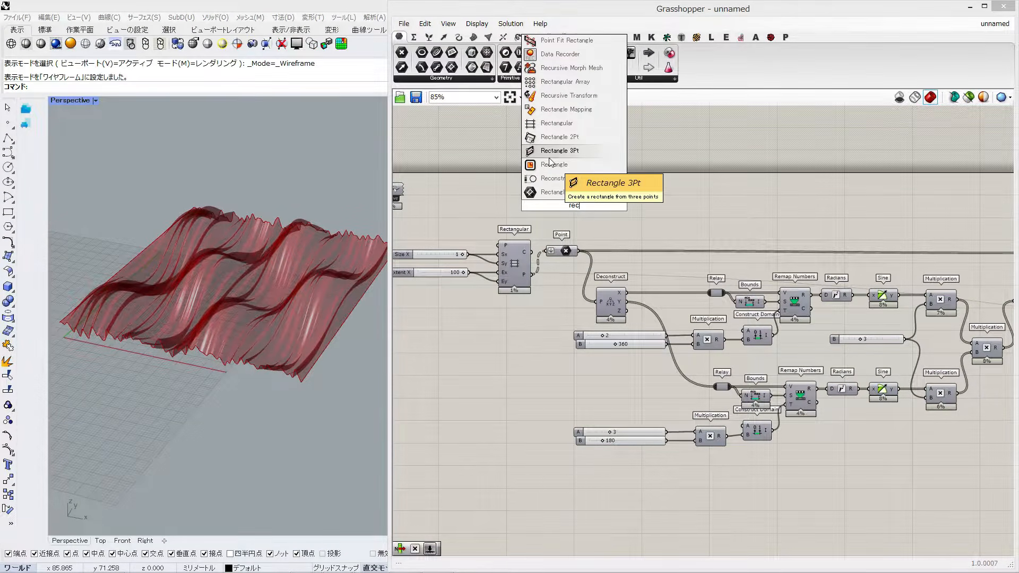
{"action": "left_click", "coordinate": [576, 192]}
Turn off the preview of Surface From Points.
{"action": "scroll", "coordinate": [527, 260], "scroll_direction": "down", "scroll_amount": 3}
{"action": "scroll", "coordinate": [872, 284], "scroll_direction": "up", "scroll_amount": 3}
{"action": "left_click", "coordinate": [844, 295]}
{"action": "right_click", "coordinate": [858, 292]}
{"action": "left_click", "coordinate": [871, 311]}
Shift the grid's Point parameter slightly and move the Extent X slider above the Size X slider.
{"action": "right_click_drag", "start_coordinate": [553, 256], "coordinate": [903, 275]}
{"action": "scroll", "coordinate": [903, 275], "scroll_direction": "down", "scroll_amount": 3}
{"action": "scroll", "coordinate": [685, 239], "scroll_direction": "up", "scroll_amount": 4}
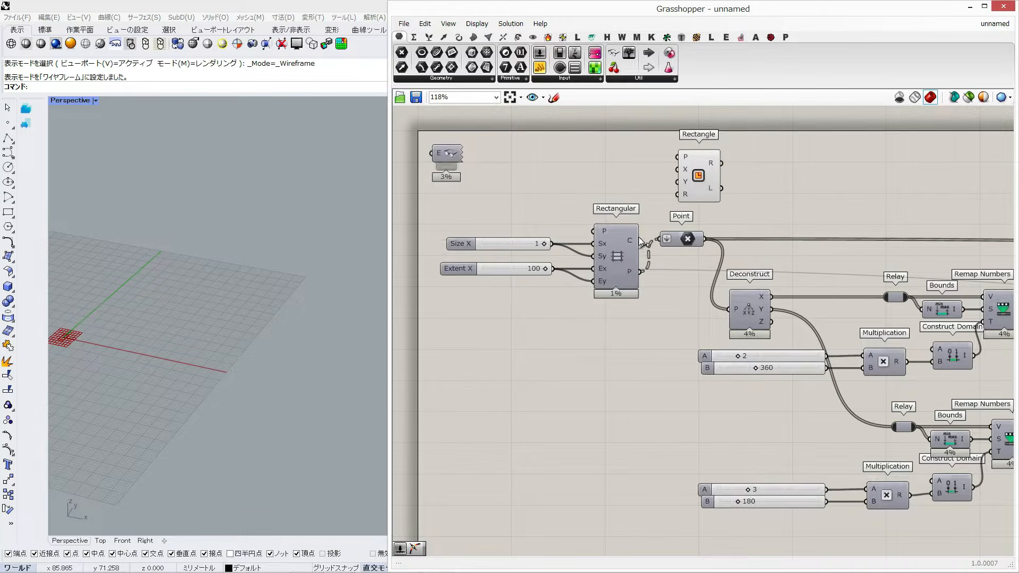
{"action": "left_click", "coordinate": [691, 240]}
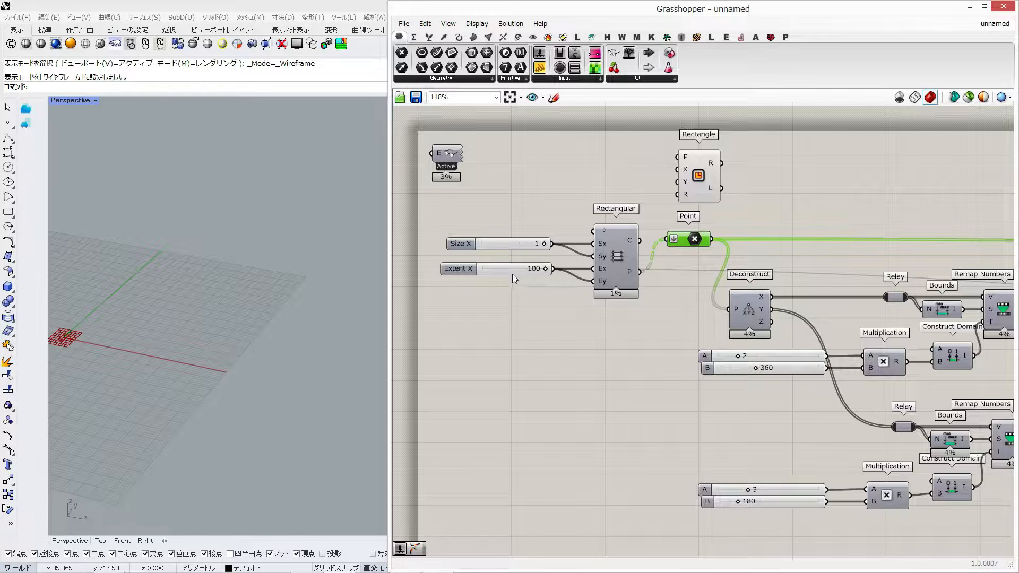
{"action": "left_click_drag", "start_coordinate": [513, 273], "coordinate": [515, 196]}
Insert a Relay on the Extent X wire and connect it to the Rectangle's X and Y inputs, moving the Rectangle up.
{"action": "double_click", "coordinate": [611, 190]}
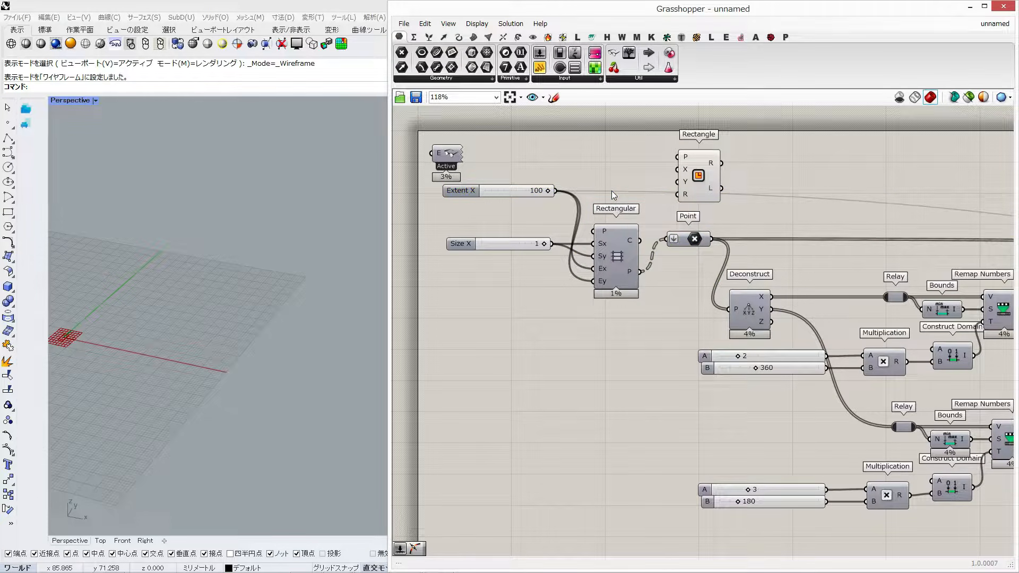
{"action": "left_click_drag", "start_coordinate": [624, 190], "coordinate": [663, 170]}
{"action": "left_click_drag", "start_coordinate": [610, 196], "coordinate": [612, 193]}
{"action": "left_click_drag", "start_coordinate": [699, 176], "coordinate": [699, 159]}
Turn on the Point parameter's preview and select the Rectangle to compare its outline with the grid's edge points.
{"action": "scroll", "coordinate": [698, 153], "scroll_direction": "down", "scroll_amount": 8}
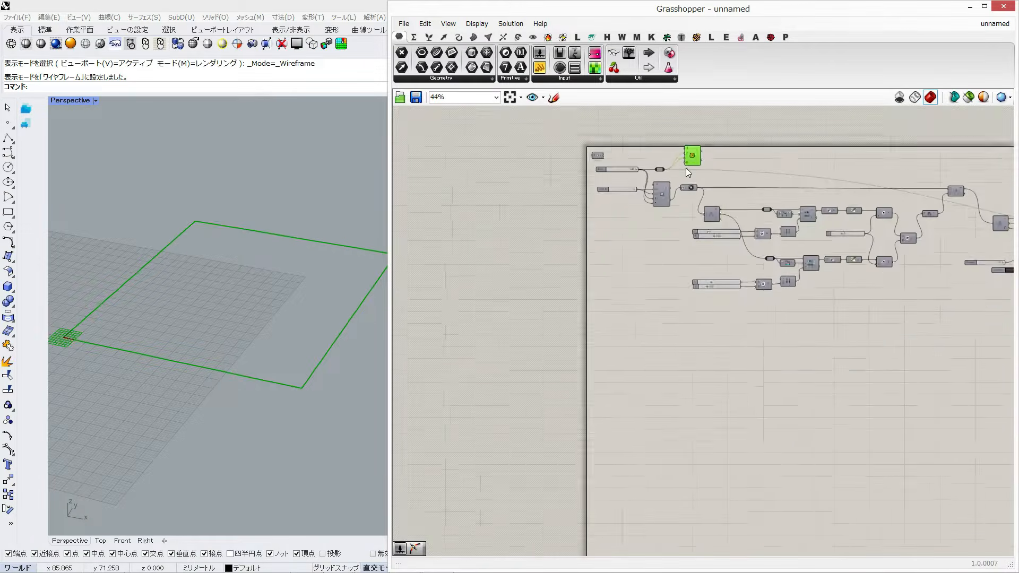
{"action": "scroll", "coordinate": [507, 168], "scroll_direction": "up", "scroll_amount": 8}
{"action": "right_click", "coordinate": [507, 276]}
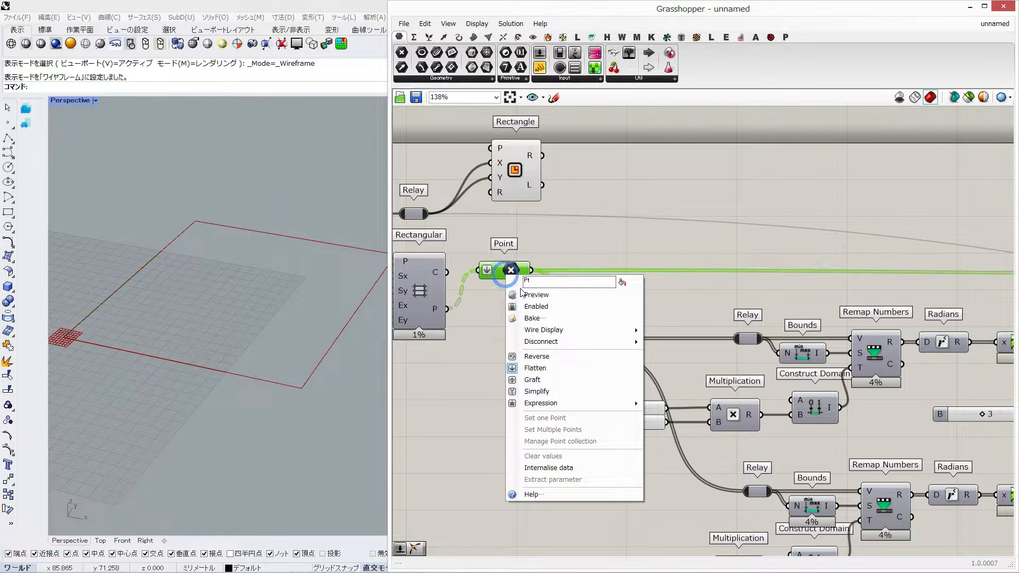
{"action": "left_click", "coordinate": [521, 291]}
{"action": "left_click", "coordinate": [518, 229]}
{"action": "left_click", "coordinate": [513, 160]}
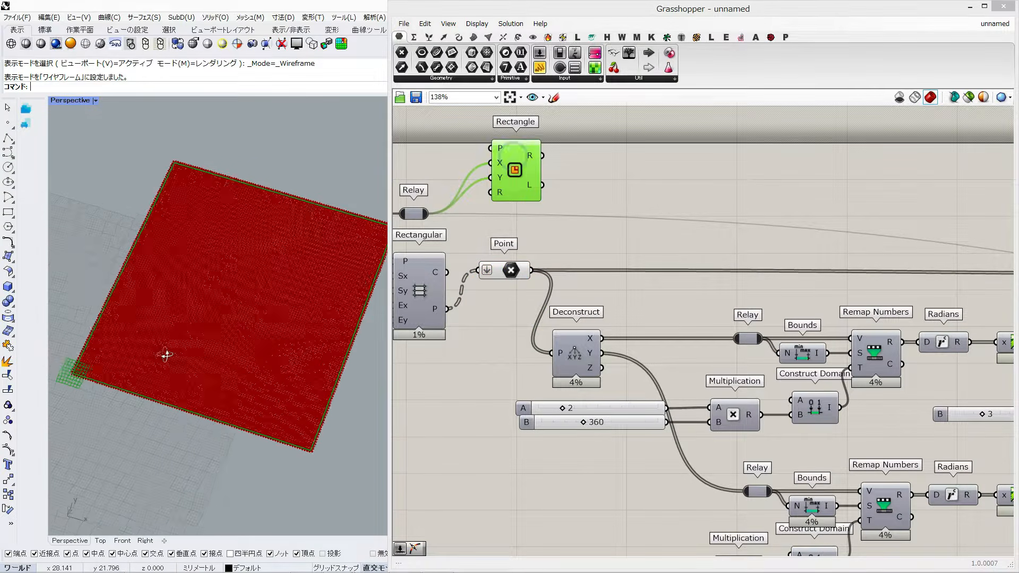
{"action": "scroll", "coordinate": [236, 365], "scroll_direction": "up", "scroll_amount": 5}
{"action": "scroll", "coordinate": [122, 298], "scroll_direction": "down", "scroll_amount": 5}
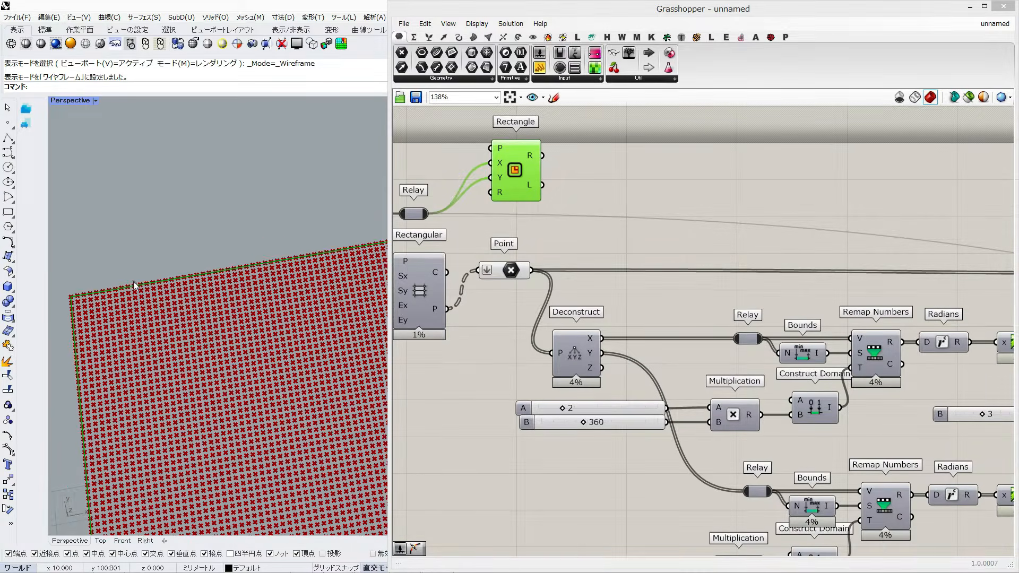
Add a Point In Curve component and connect the Point parameter to P and the Rectangle's R output to C.
{"action": "double_click", "coordinate": [598, 198]}
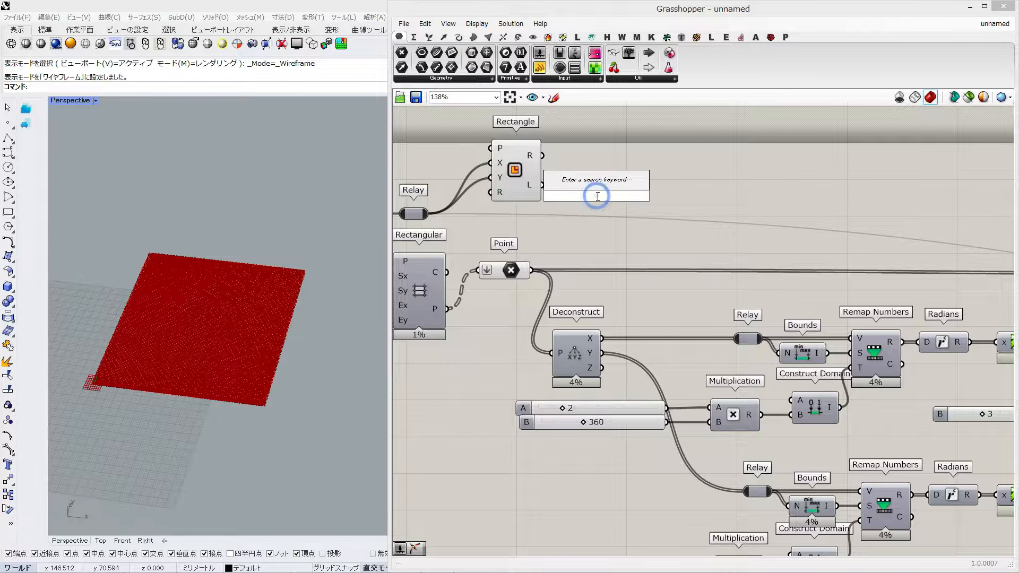
{"action": "type", "text": "point"}
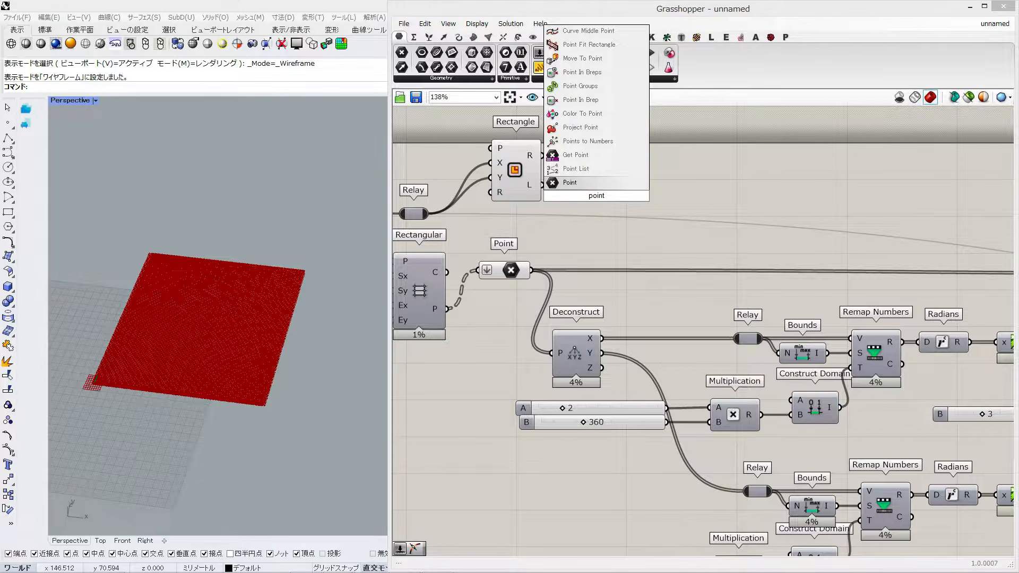
{"action": "type", "text": " in"}
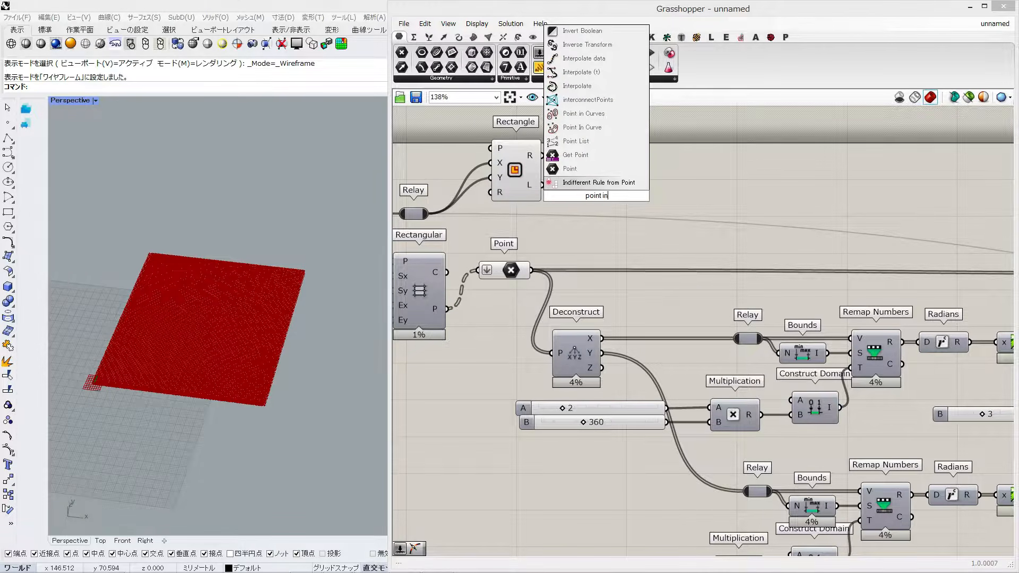
{"action": "left_click", "coordinate": [602, 129]}
{"action": "left_click_drag", "start_coordinate": [585, 195], "coordinate": [634, 181]}
{"action": "left_click", "coordinate": [678, 195]}
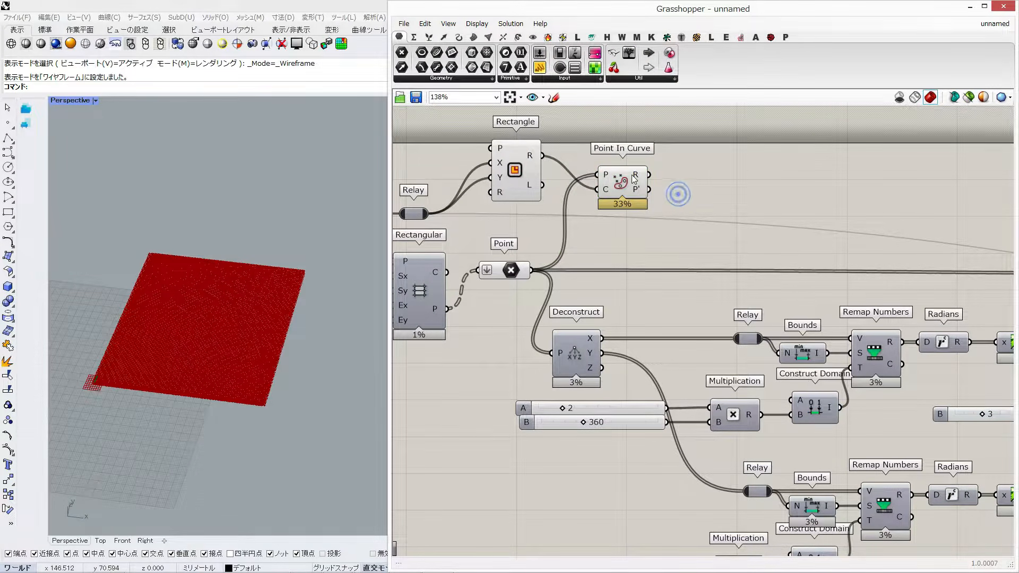
Add a Member Index component beside Point In Curve and connect Point In Curve's R output to its S input.
{"action": "double_click", "coordinate": [698, 167]}
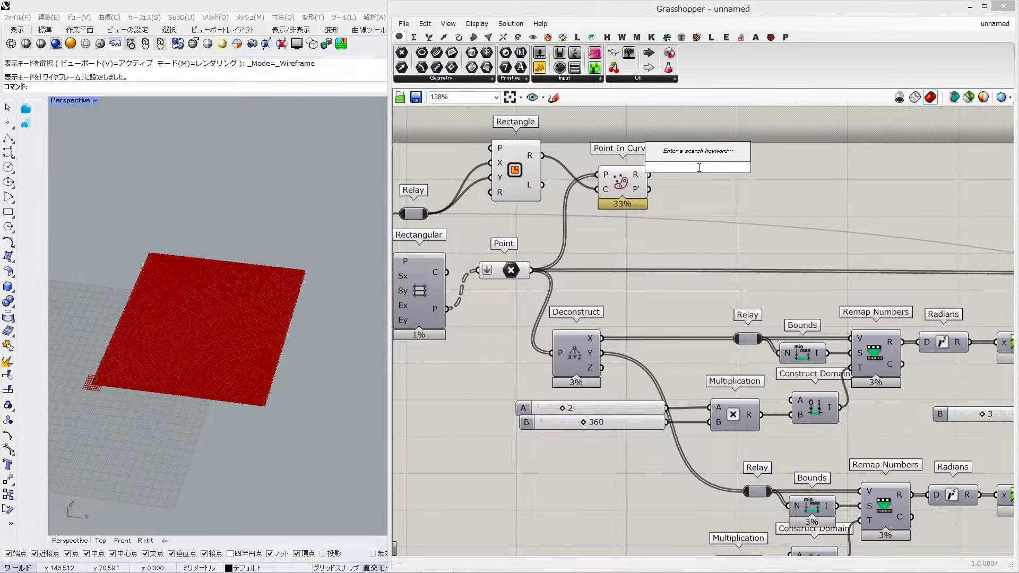
{"action": "type", "text": "member index"}
{"action": "key", "text": "Return"}
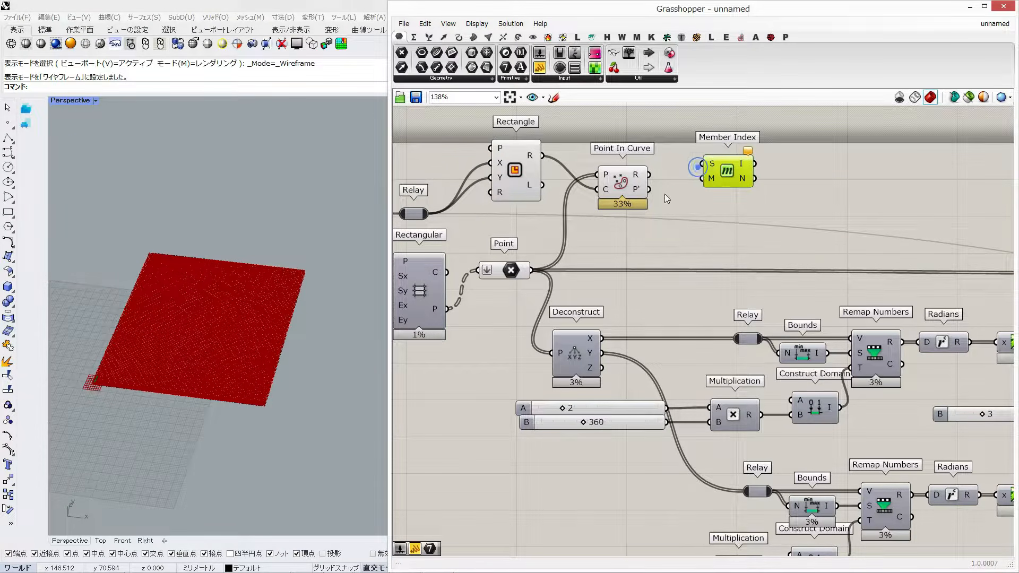
{"action": "left_click_drag", "start_coordinate": [694, 163], "coordinate": [759, 180]}
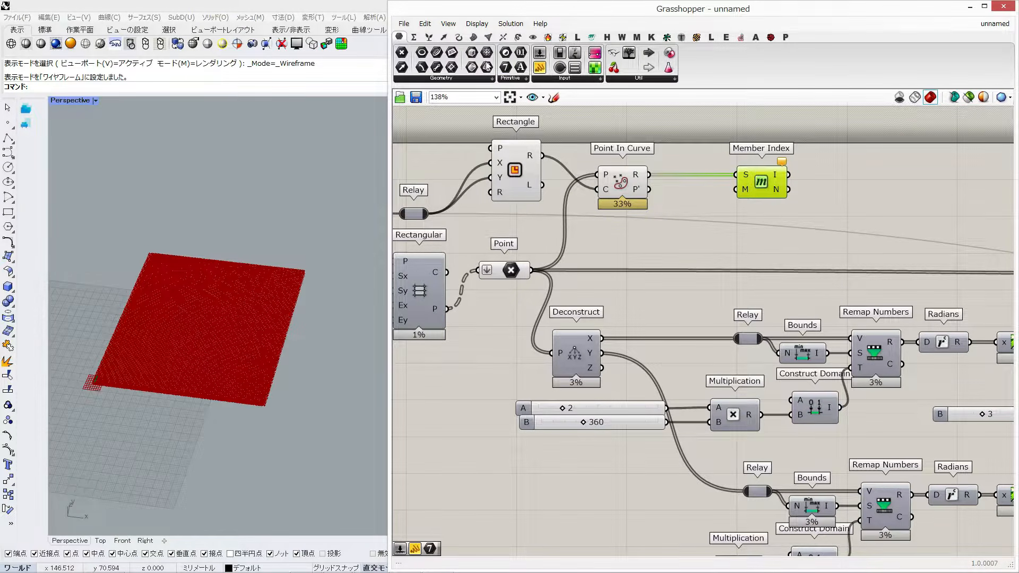
Add an Integer parameter connected to Member Index's M input and place a number slider with value 1 beside it.
{"action": "left_click_drag", "start_coordinate": [690, 216], "coordinate": [735, 188]}
{"action": "left_click_drag", "start_coordinate": [717, 216], "coordinate": [717, 221]}
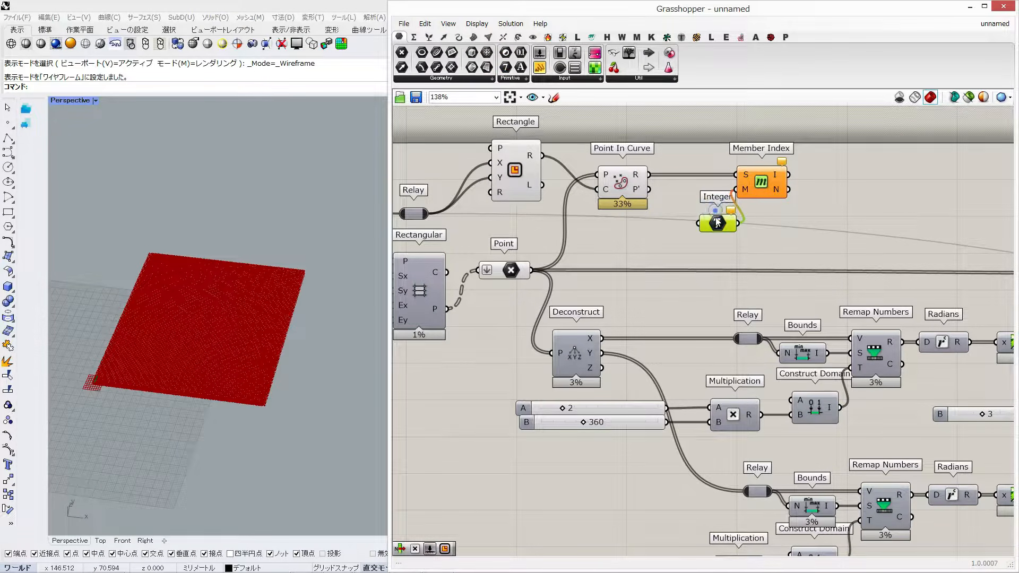
{"action": "double_click", "coordinate": [622, 247]}
{"action": "type", "text": "1"}
{"action": "key", "text": "Return"}
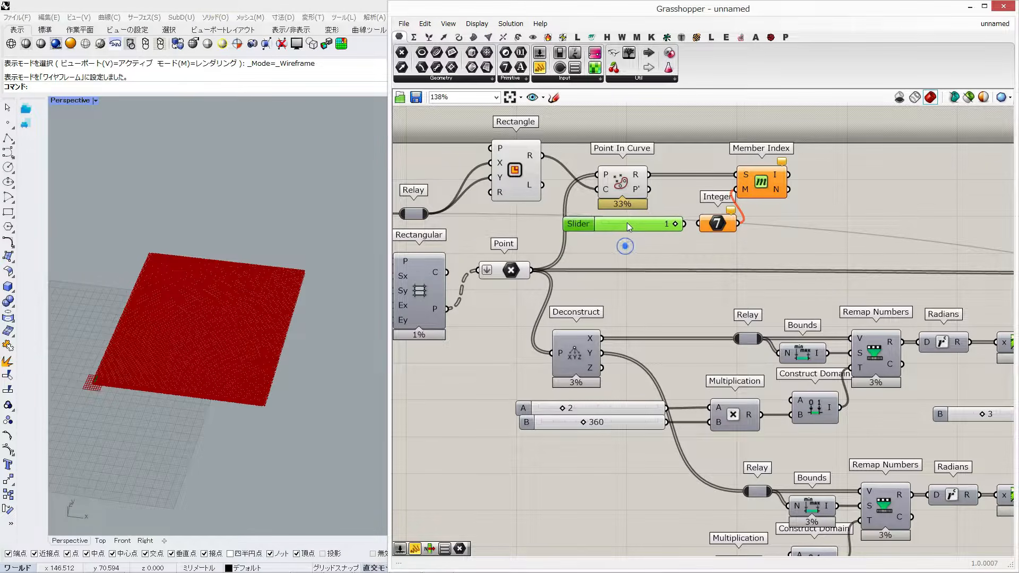
Connect the number slider with value 1 to the Integer parameter that feeds Member Index's M input.
{"action": "left_click_drag", "start_coordinate": [683, 223], "coordinate": [714, 224]}
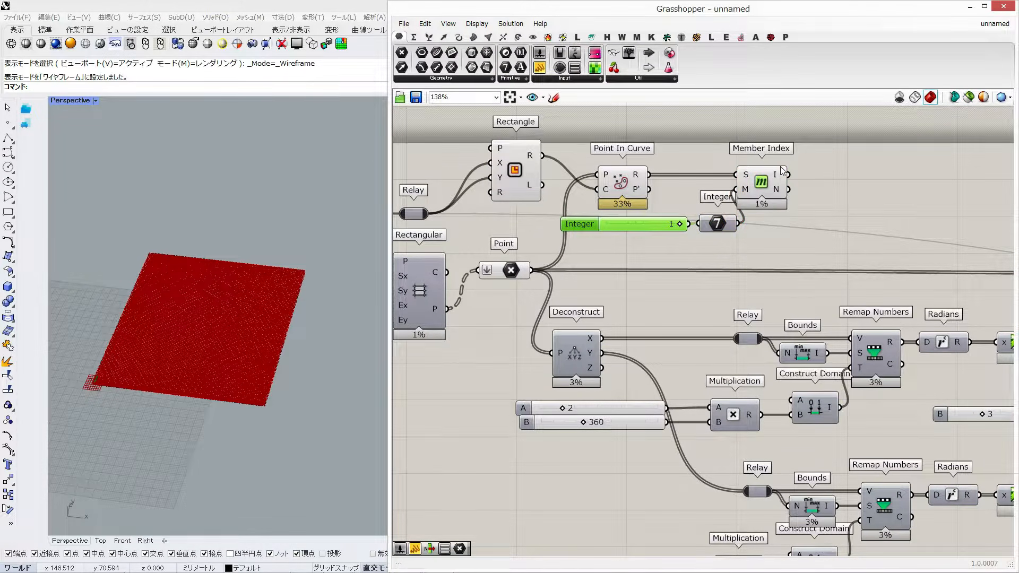
Check the boundary points with a temporary List Item fed by Point In Curve's P' and Member Index's I outputs, and delete it.
{"action": "right_click_drag", "start_coordinate": [899, 186], "coordinate": [738, 177]}
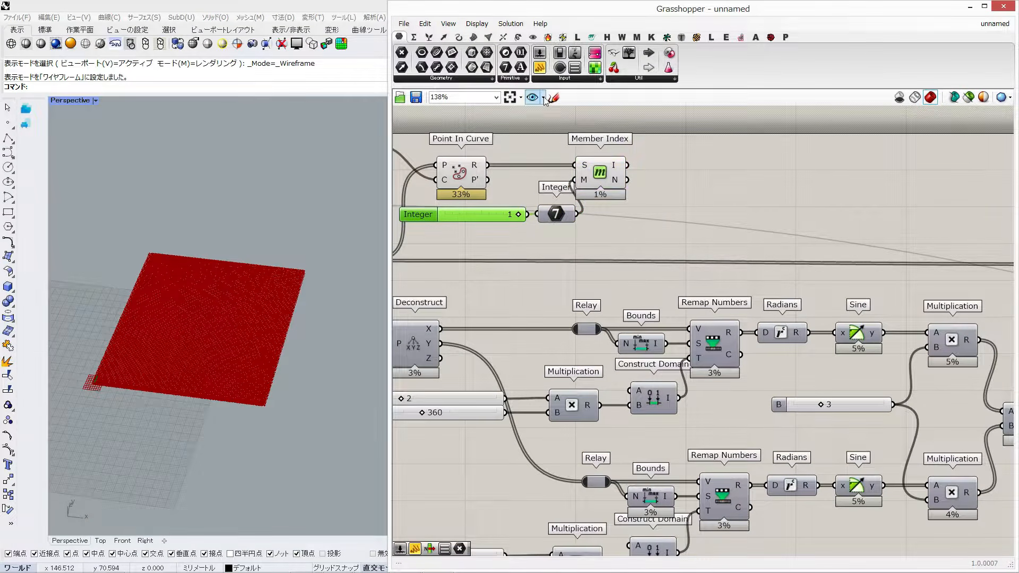
{"action": "double_click", "coordinate": [686, 174]}
{"action": "type", "text": "list item"}
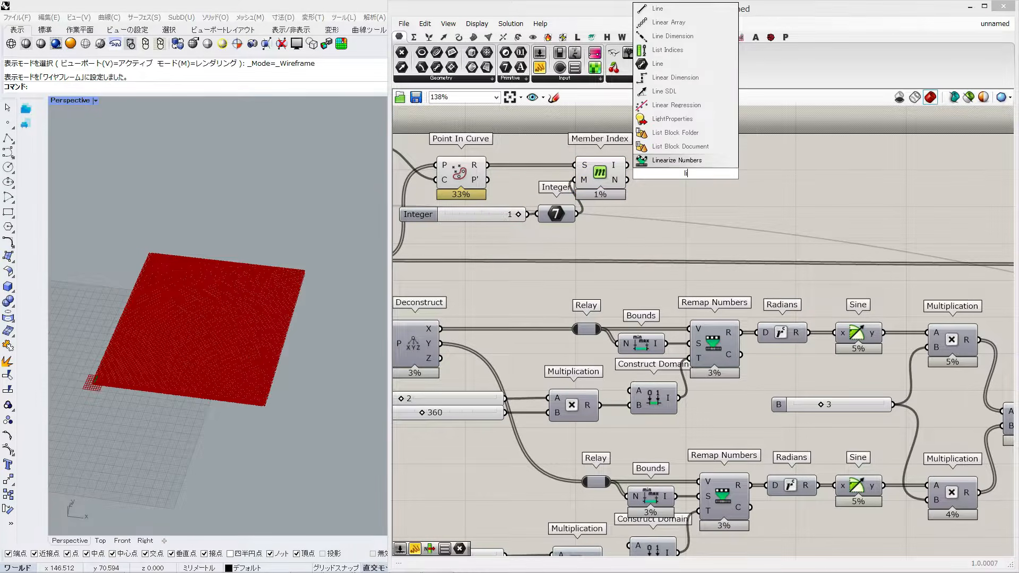
{"action": "key", "text": "Return"}
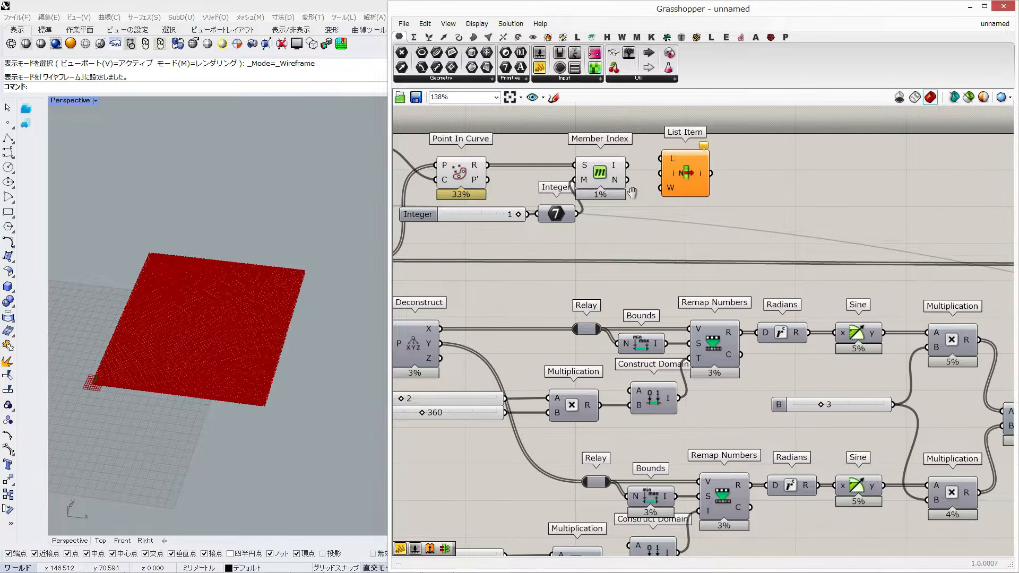
{"action": "right_click_drag", "start_coordinate": [466, 174], "coordinate": [541, 173]}
{"action": "left_click_drag", "start_coordinate": [562, 179], "coordinate": [764, 175]}
{"action": "left_click", "coordinate": [763, 175]}
{"action": "scroll", "coordinate": [123, 382], "scroll_direction": "up", "scroll_amount": 8}
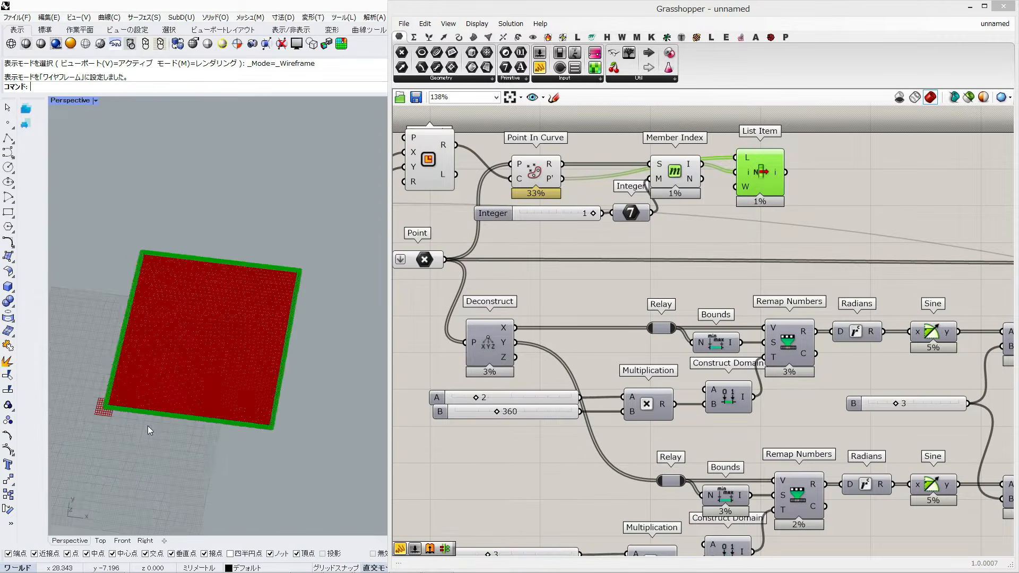
{"action": "scroll", "coordinate": [123, 382], "scroll_direction": "down", "scroll_amount": 6}
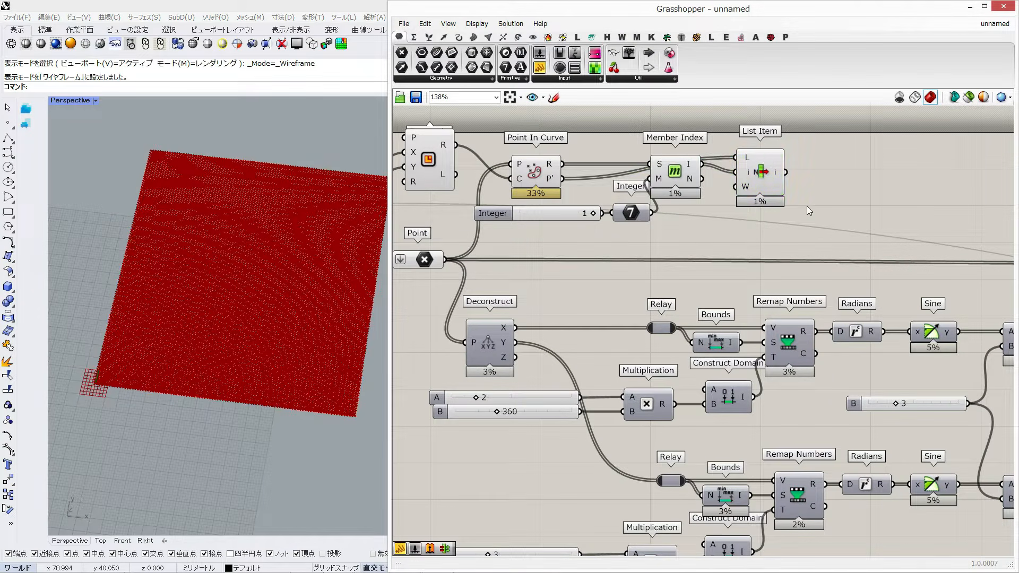
{"action": "key", "text": "Delete"}
Add an Integer parameter fed by Member Index's I output and move it along the definition to the area past Loop End.
{"action": "scroll", "coordinate": [752, 157], "scroll_direction": "down", "scroll_amount": 3}
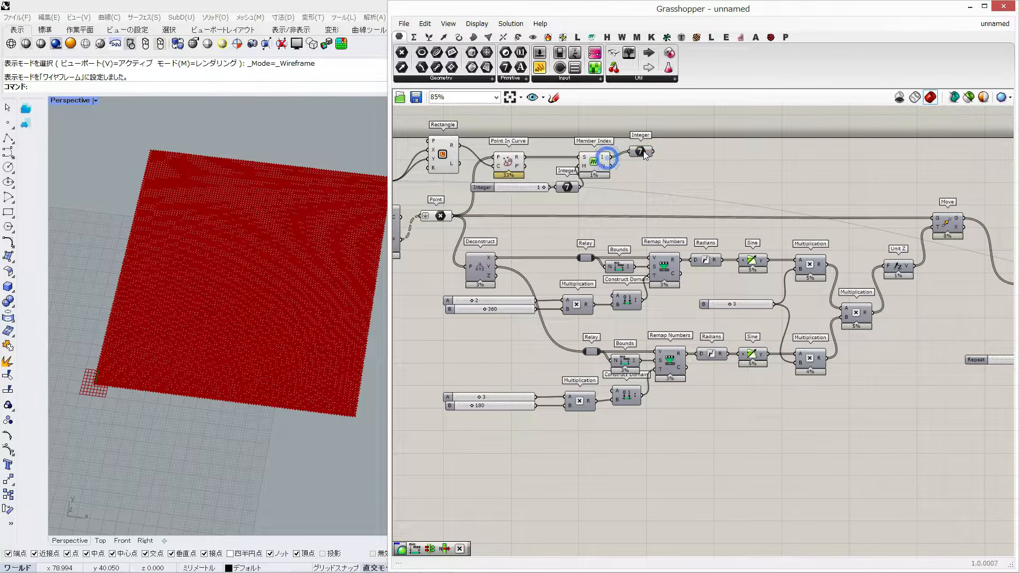
{"action": "right_click", "coordinate": [647, 161]}
{"action": "mouse_move", "coordinate": [775, 192]}
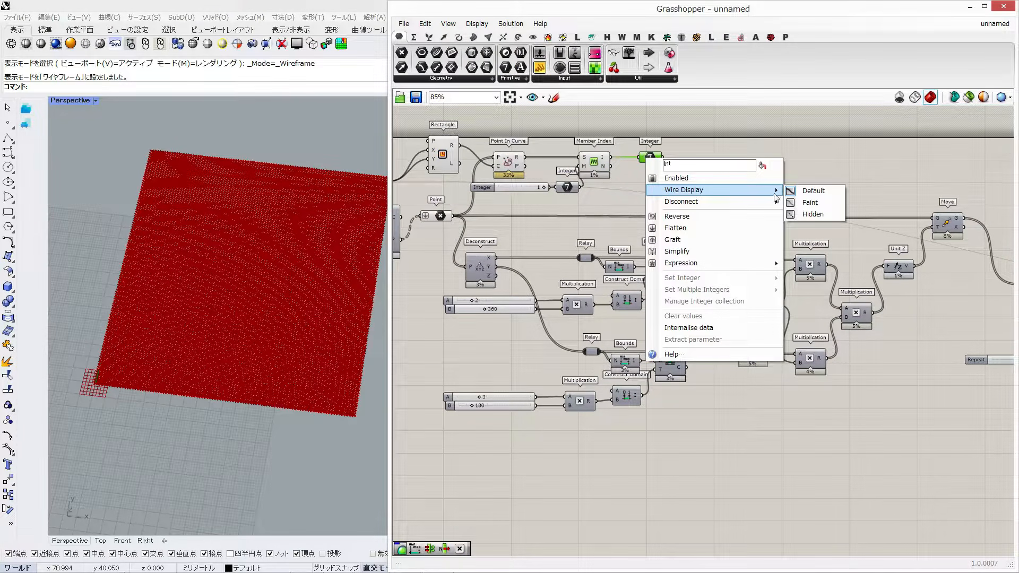
{"action": "left_click", "coordinate": [754, 148]}
{"action": "scroll", "coordinate": [673, 160], "scroll_direction": "down", "scroll_amount": 3}
{"action": "right_click_drag", "start_coordinate": [657, 158], "coordinate": [588, 146]}
{"action": "left_click_drag", "start_coordinate": [588, 146], "coordinate": [922, 328]}
{"action": "right_click_drag", "start_coordinate": [922, 328], "coordinate": [635, 268]}
{"action": "scroll", "coordinate": [634, 268], "scroll_direction": "up", "scroll_amount": 3}
{"action": "left_click_drag", "start_coordinate": [636, 276], "coordinate": [944, 187]}
{"action": "right_click_drag", "start_coordinate": [944, 187], "coordinate": [584, 253]}
{"action": "left_click_drag", "start_coordinate": [728, 242], "coordinate": [827, 166]}
{"action": "left_click", "coordinate": [771, 299]}
Set the moved Integer parameter's wire display to Faint and place it below the wire leaving Loop End.
{"action": "right_click", "coordinate": [738, 242]}
{"action": "mouse_move", "coordinate": [769, 354]}
{"action": "mouse_move", "coordinate": [774, 282]}
{"action": "left_click", "coordinate": [900, 290]}
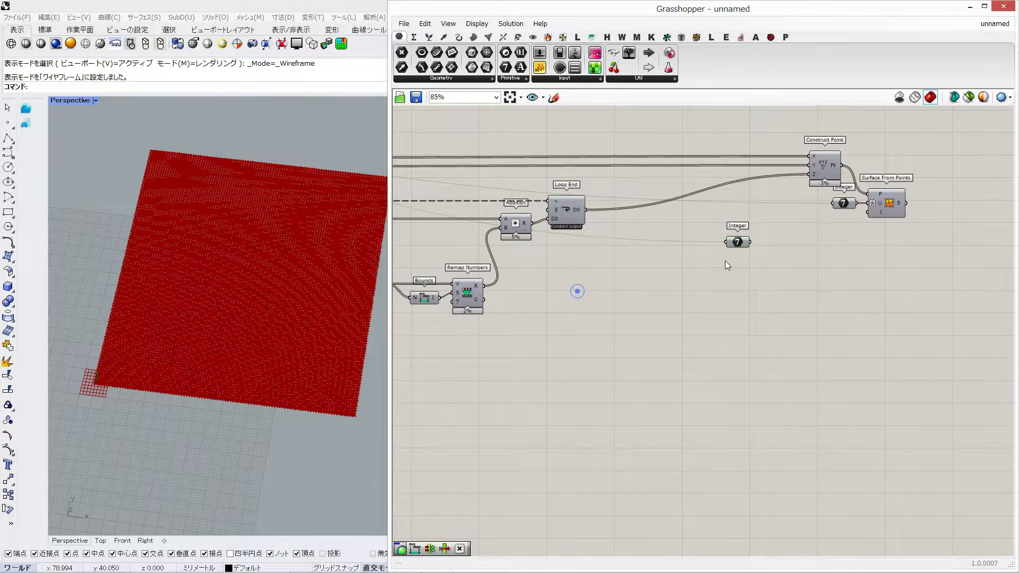
{"action": "left_click_drag", "start_coordinate": [714, 258], "coordinate": [662, 258]}
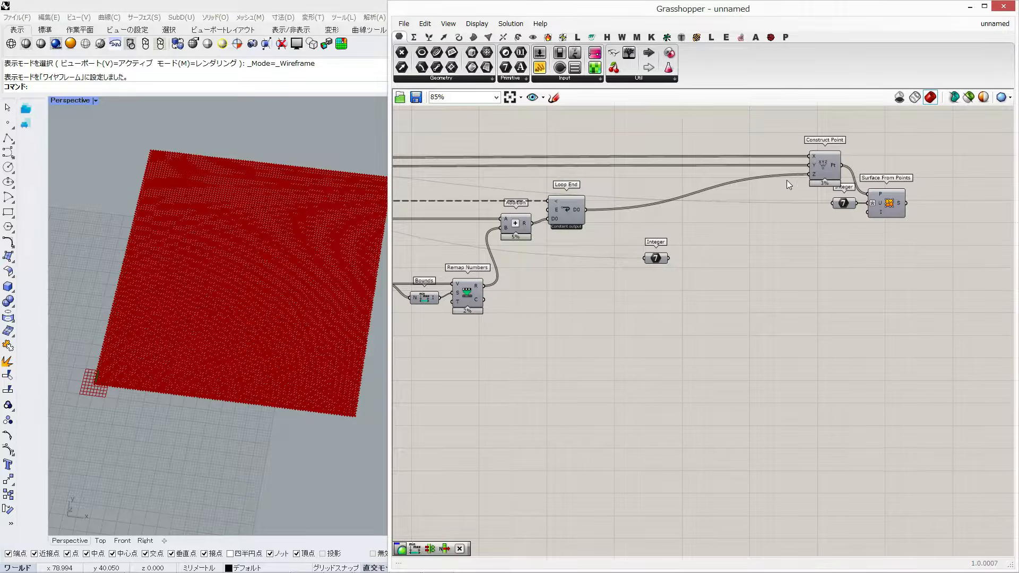
Add a Bounds component and insert a Relay on Loop End's D0 wire, connecting the Relay to Bounds' N input.
{"action": "double_click", "coordinate": [697, 239]}
{"action": "type", "text": "bounds"}
{"action": "key", "text": "Return"}
{"action": "left_click_drag", "start_coordinate": [696, 238], "coordinate": [679, 222]}
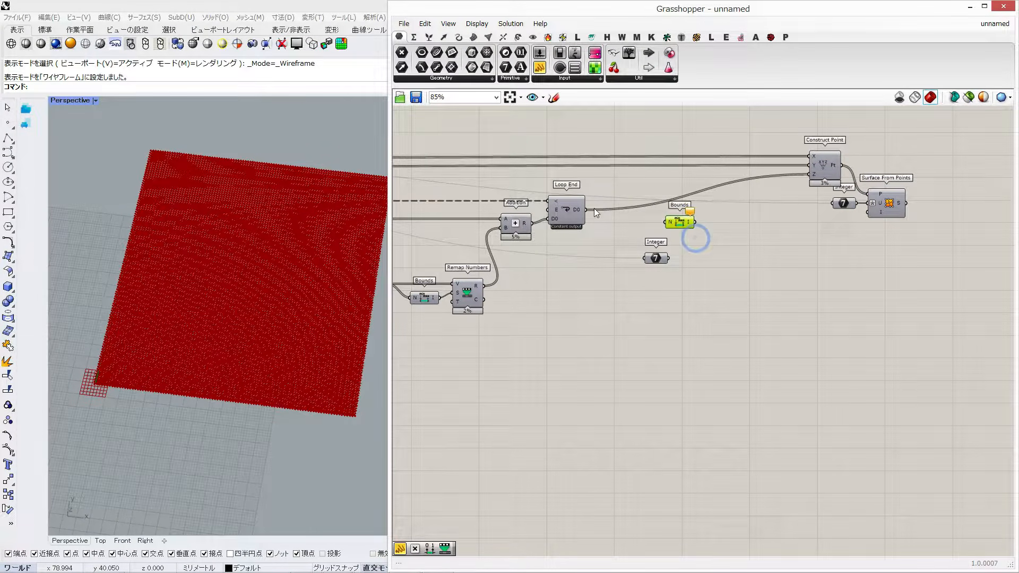
{"action": "double_click", "coordinate": [633, 207]}
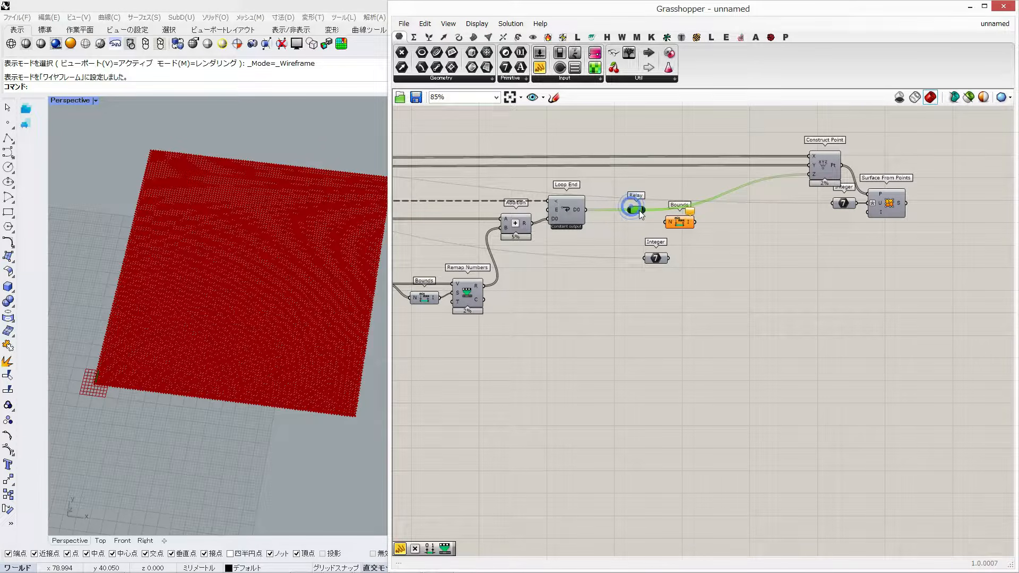
{"action": "left_click_drag", "start_coordinate": [679, 223], "coordinate": [686, 213]}
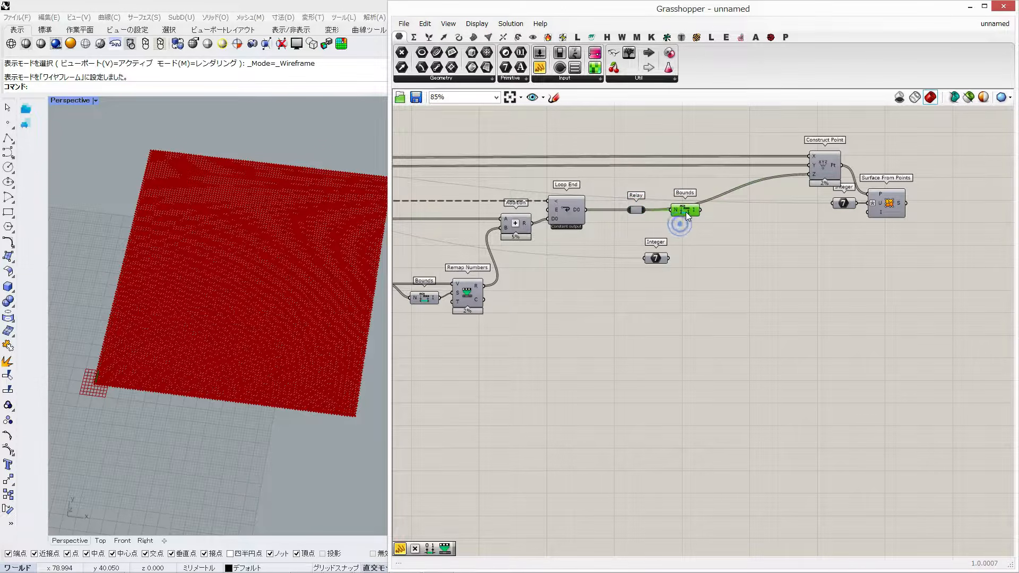
Add a Deconstruct Domain component beside Bounds and connect Bounds' I output to it.
{"action": "double_click", "coordinate": [690, 250]}
{"action": "type", "text": "decon domai"}
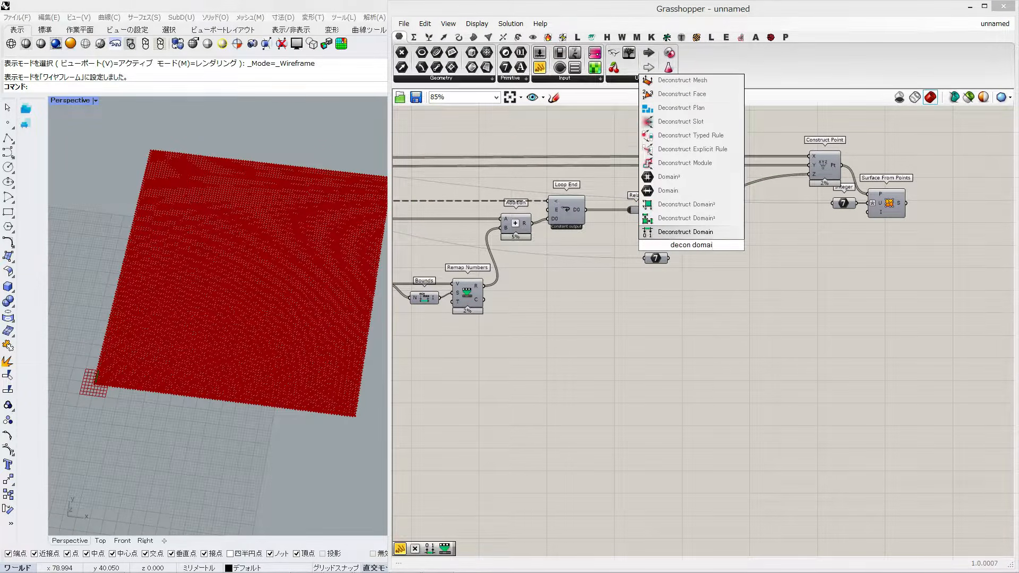
{"action": "key", "text": "Return"}
{"action": "left_click_drag", "start_coordinate": [692, 245], "coordinate": [718, 209]}
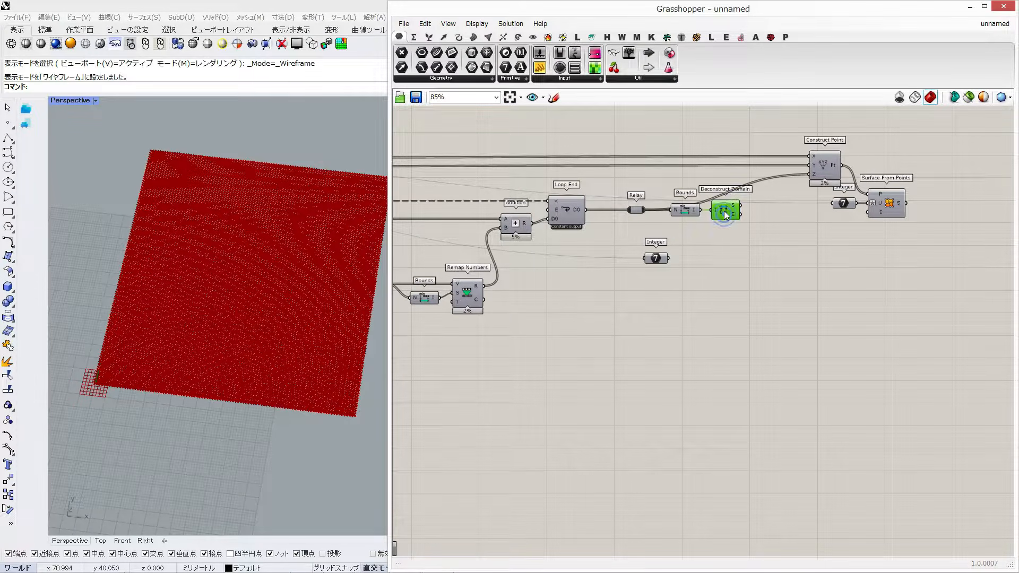
Add an Addition component fed by Deconstruct Domain's S and E outputs.
{"action": "right_click_drag", "start_coordinate": [810, 216], "coordinate": [743, 207]}
{"action": "left_click_drag", "start_coordinate": [714, 137], "coordinate": [727, 159], "text": "alt"}
{"action": "scroll", "coordinate": [722, 181], "scroll_direction": "up", "scroll_amount": 2}
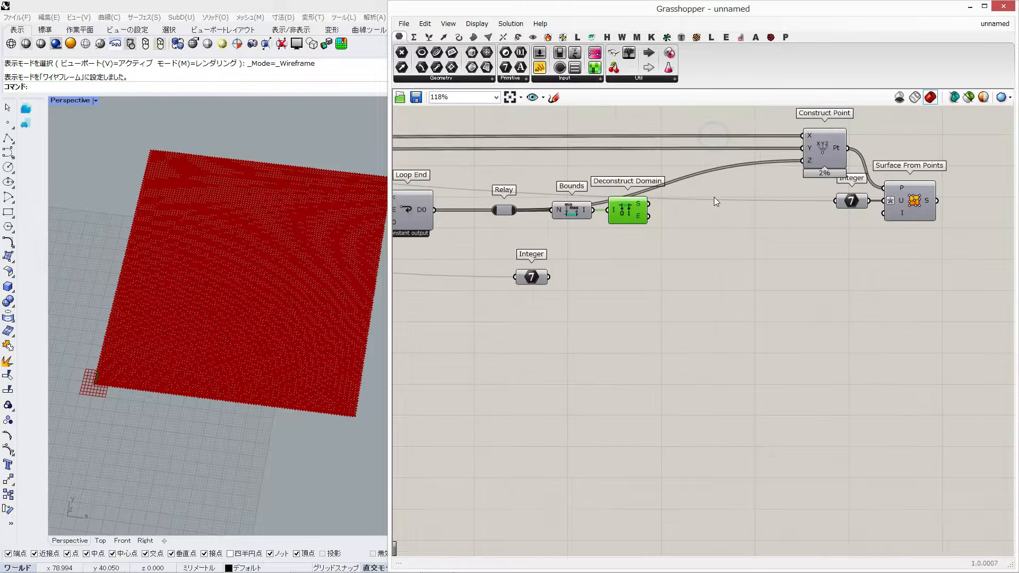
{"action": "double_click", "coordinate": [675, 230]}
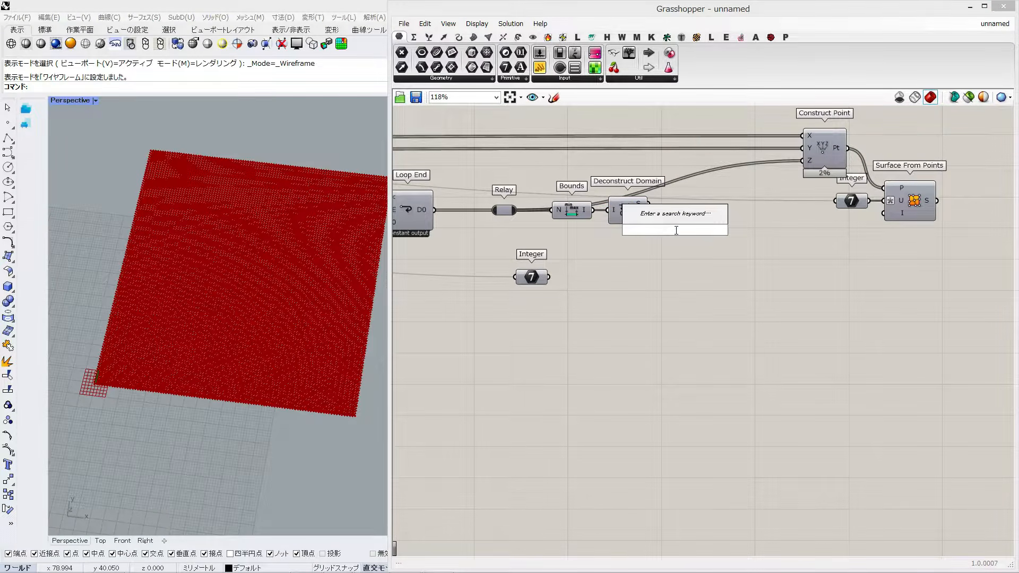
{"action": "type", "text": "add"}
{"action": "key", "text": "Return"}
{"action": "left_click_drag", "start_coordinate": [662, 206], "coordinate": [658, 213]}
Add an Average component beside Addition and connect Addition's R output to its input.
{"action": "double_click", "coordinate": [691, 247]}
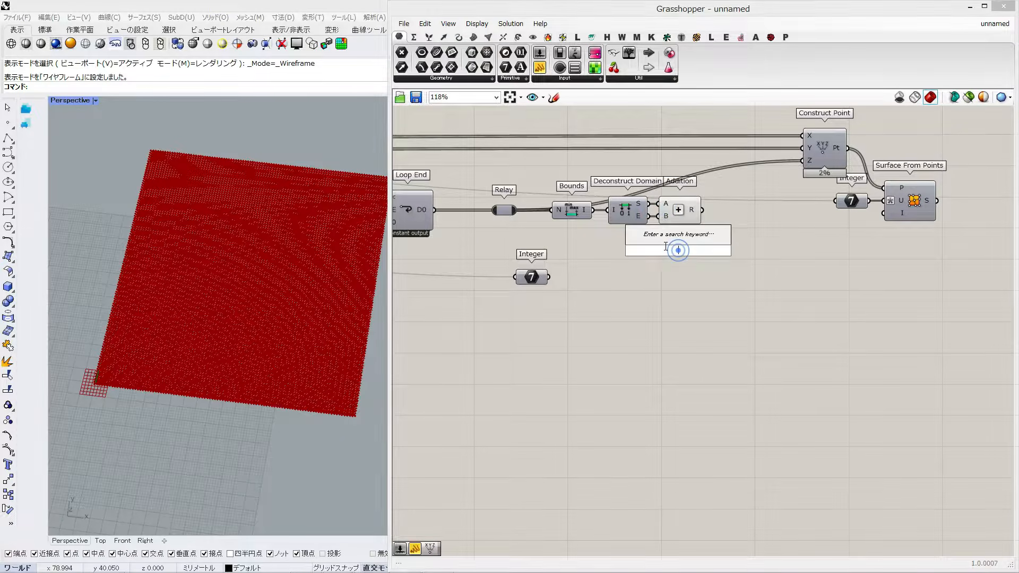
{"action": "type", "text": "average"}
{"action": "key", "text": "Return"}
{"action": "left_click_drag", "start_coordinate": [699, 251], "coordinate": [730, 211]}
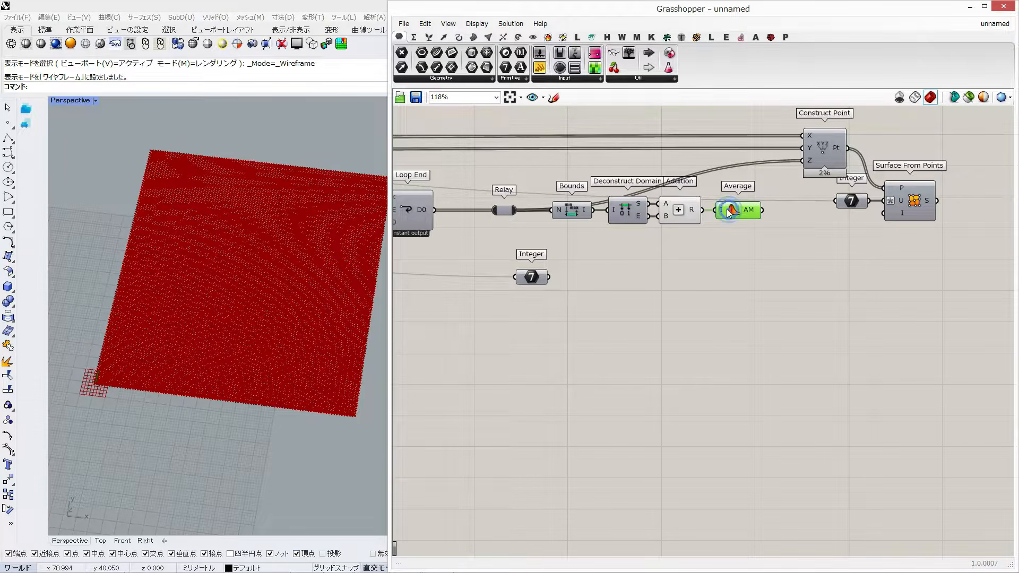
Add a Replace Items component below Average.
{"action": "double_click", "coordinate": [727, 271]}
{"action": "type", "text": "rep"}
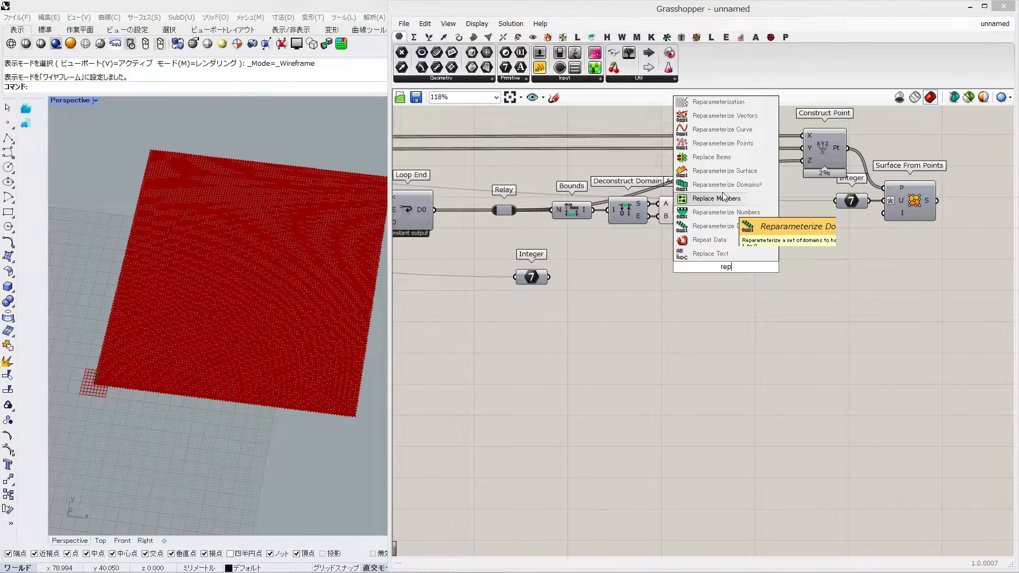
{"action": "type", "text": "lace"}
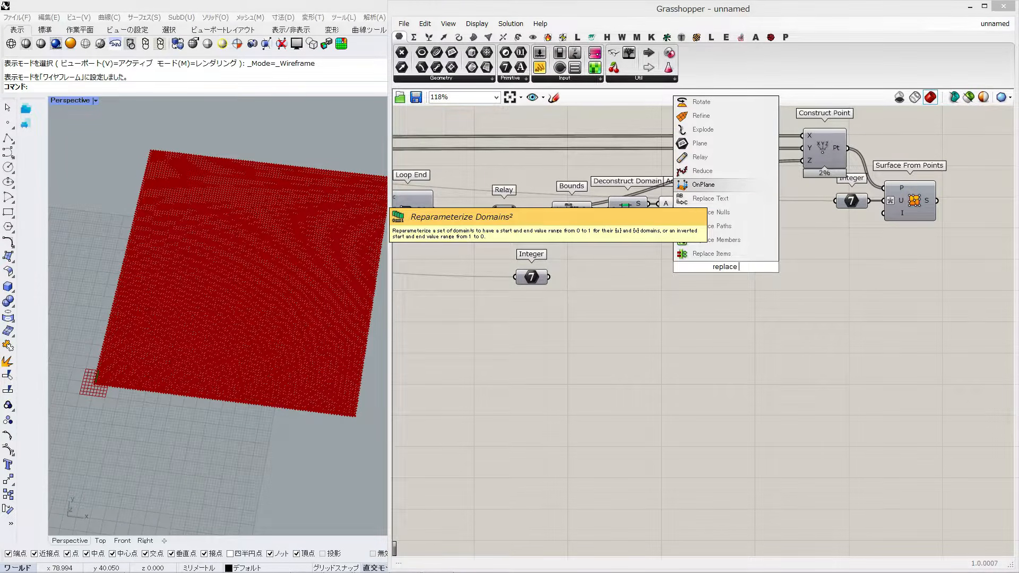
{"action": "left_click", "coordinate": [715, 255]}
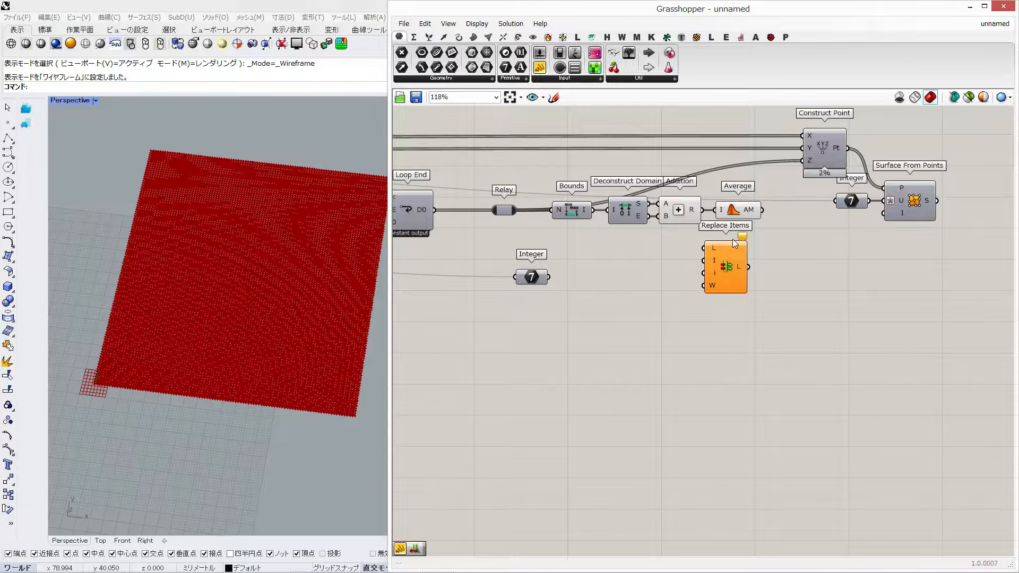
Shift Surface From Points, its Integer parameter and Construct Point away to make room, and place Replace Items beside Average.
{"action": "right_click_drag", "start_coordinate": [800, 267], "coordinate": [697, 263]}
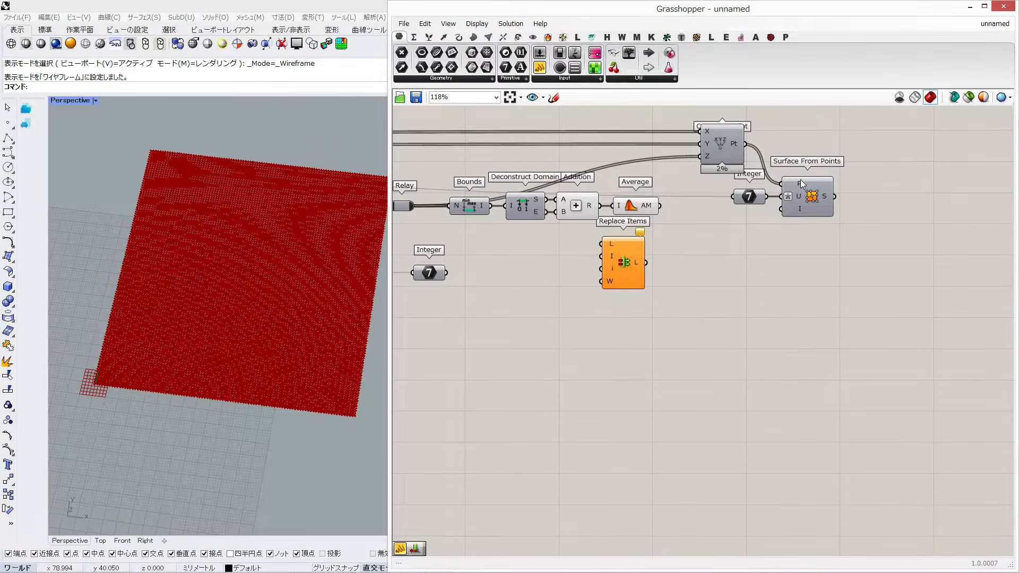
{"action": "left_click_drag", "start_coordinate": [833, 277], "coordinate": [920, 171]}
{"action": "left_click", "coordinate": [859, 247]}
{"action": "left_click_drag", "start_coordinate": [733, 147], "coordinate": [763, 146]}
{"action": "left_click_drag", "start_coordinate": [627, 257], "coordinate": [702, 222]}
Connect the Relay to Replace Items' L input, Average's AM output to I, and the repositioned boundary Integer parameter to i.
{"action": "right_click_drag", "start_coordinate": [517, 274], "coordinate": [602, 256]}
{"action": "left_click_drag", "start_coordinate": [719, 226], "coordinate": [556, 230]}
{"action": "left_click_drag", "start_coordinate": [515, 260], "coordinate": [714, 269]}
{"action": "mouse_move", "coordinate": [771, 218]}
{"action": "left_mouse_down"}
{"action": "mouse_move", "coordinate": [768, 241]}
{"action": "mouse_move", "coordinate": [757, 230]}
{"action": "left_mouse_up"}
{"action": "left_click_drag", "start_coordinate": [771, 232], "coordinate": [770, 233]}
{"action": "left_click_drag", "start_coordinate": [710, 194], "coordinate": [773, 198]}
Turn on the preview of Surface From Points and inspect the surface in the Perspective view.
{"action": "right_click_drag", "start_coordinate": [921, 180], "coordinate": [831, 206]}
{"action": "right_click", "coordinate": [927, 165]}
{"action": "left_click", "coordinate": [916, 187]}
{"action": "right_click_drag", "start_coordinate": [267, 314], "coordinate": [245, 236]}
{"action": "scroll", "coordinate": [606, 218], "scroll_direction": "down", "scroll_amount": 1}
Turn off the preview of the upstream grid components so only the surface is displayed.
{"action": "right_click_drag", "start_coordinate": [606, 218], "coordinate": [849, 249]}
{"action": "left_click", "coordinate": [921, 260]}
{"action": "scroll", "coordinate": [683, 235], "scroll_direction": "down", "scroll_amount": 5}
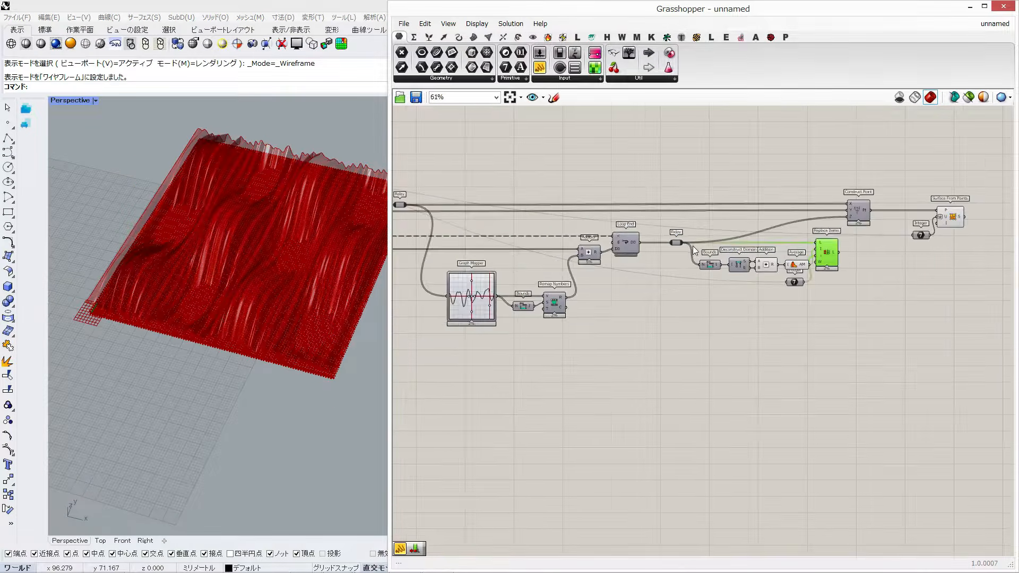
{"action": "right_click_drag", "start_coordinate": [525, 248], "coordinate": [953, 267]}
{"action": "left_click_drag", "start_coordinate": [621, 336], "coordinate": [839, 174]}
{"action": "middle_click", "coordinate": [736, 227]}
{"action": "left_click", "coordinate": [782, 188]}
Connect Replace Items' L output to Construct Point's Z input in place of the Relay wire.
{"action": "scroll", "coordinate": [639, 275], "scroll_direction": "up", "scroll_amount": 7}
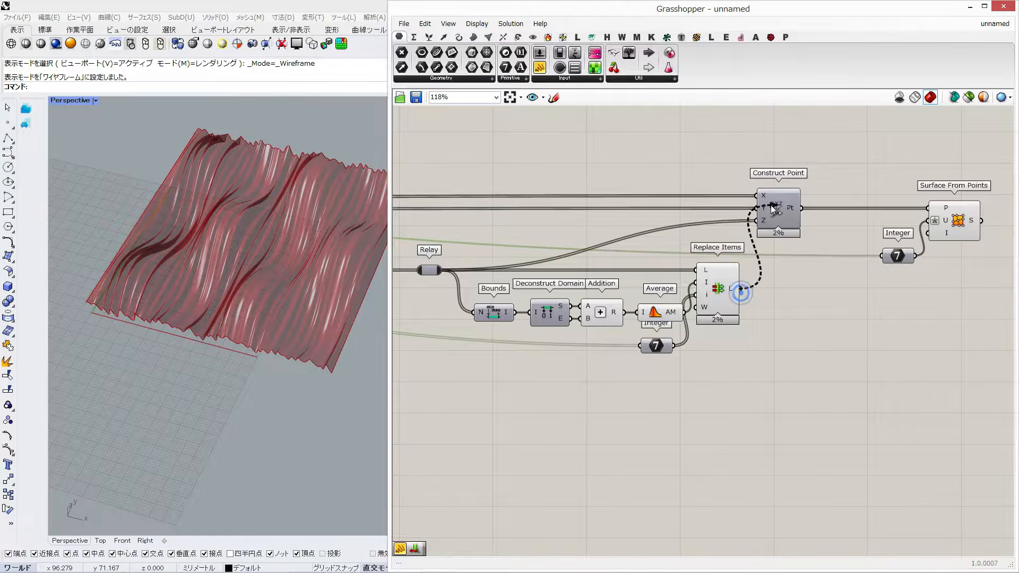
{"action": "left_click_drag", "start_coordinate": [766, 222], "coordinate": [765, 222]}
{"action": "mouse_move", "coordinate": [255, 314]}
{"action": "right_mouse_down"}
{"action": "mouse_move", "coordinate": [224, 249]}
{"action": "mouse_move", "coordinate": [228, 308]}
{"action": "right_mouse_up"}
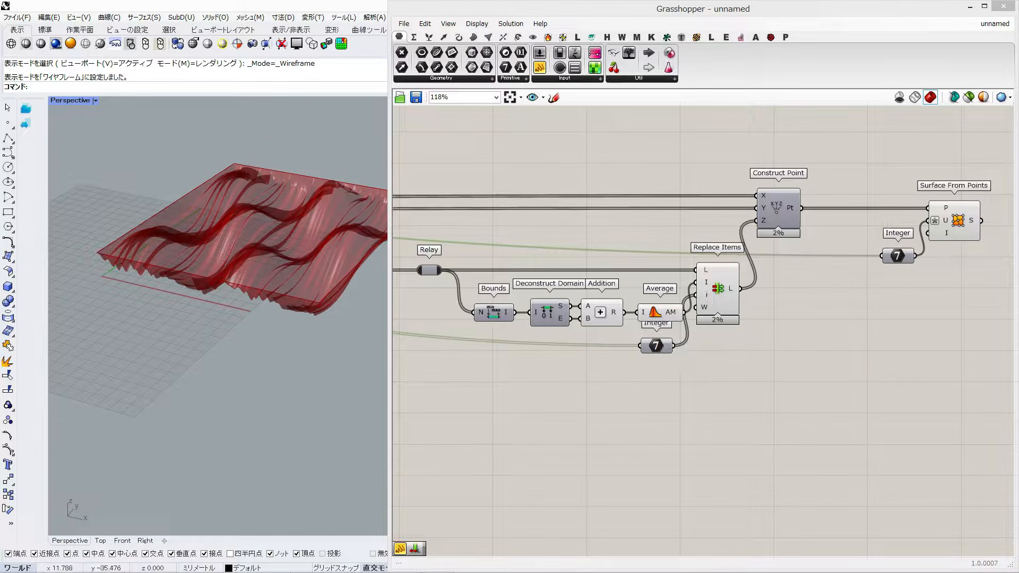
Delete the Addition component and place a Merge component between Deconstruct Domain and Average.
{"action": "right_click", "coordinate": [759, 299]}
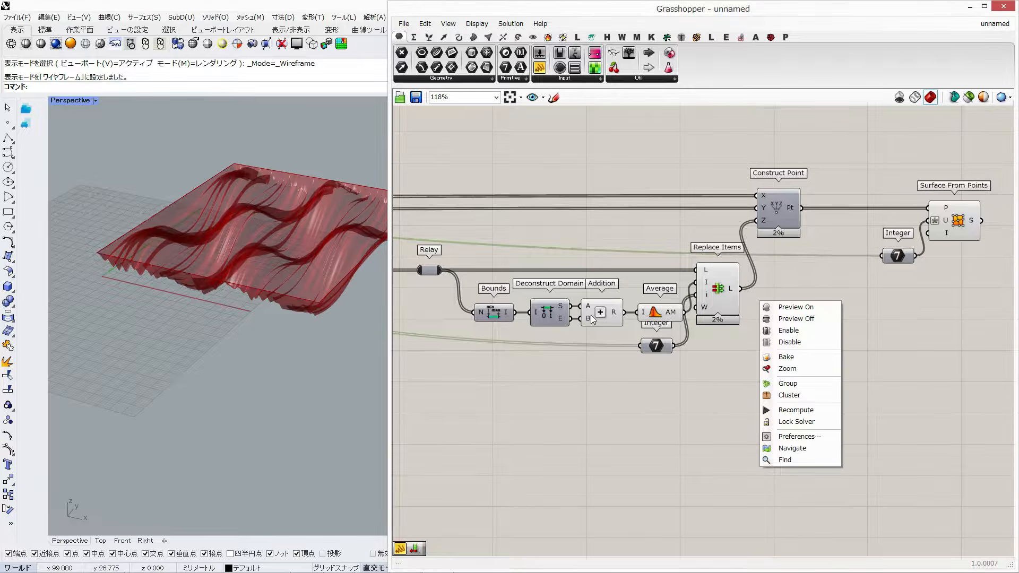
{"action": "left_click", "coordinate": [598, 317]}
{"action": "key", "text": "Delete"}
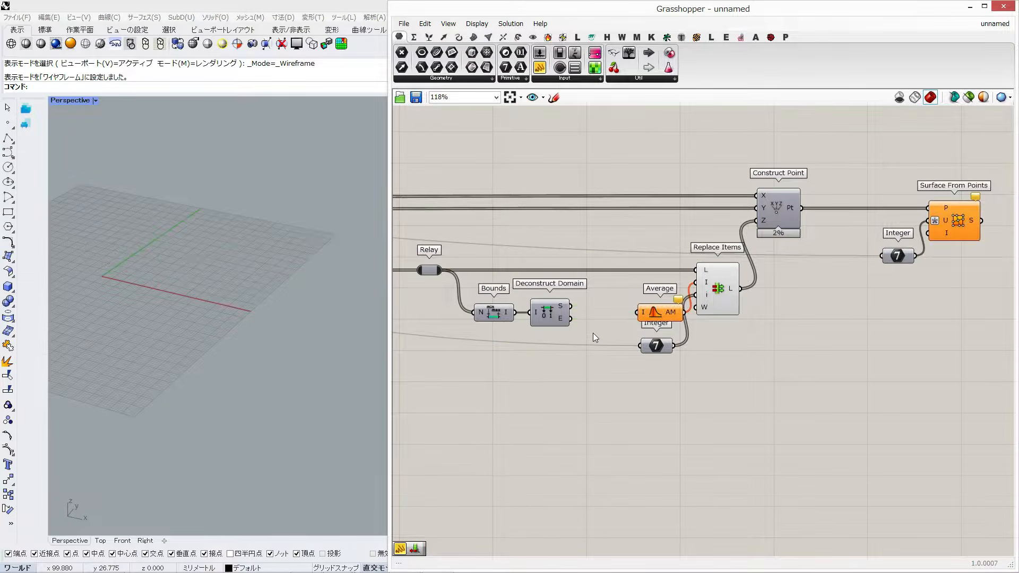
{"action": "double_click", "coordinate": [587, 357]}
{"action": "type", "text": "mer"}
{"action": "left_click", "coordinate": [562, 365]}
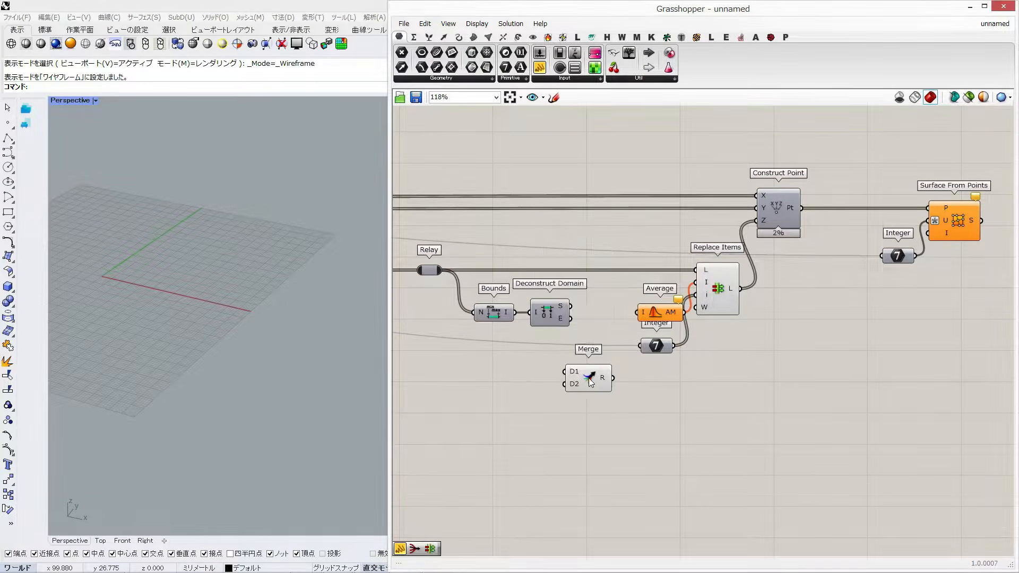
{"action": "left_click_drag", "start_coordinate": [588, 378], "coordinate": [613, 317]}
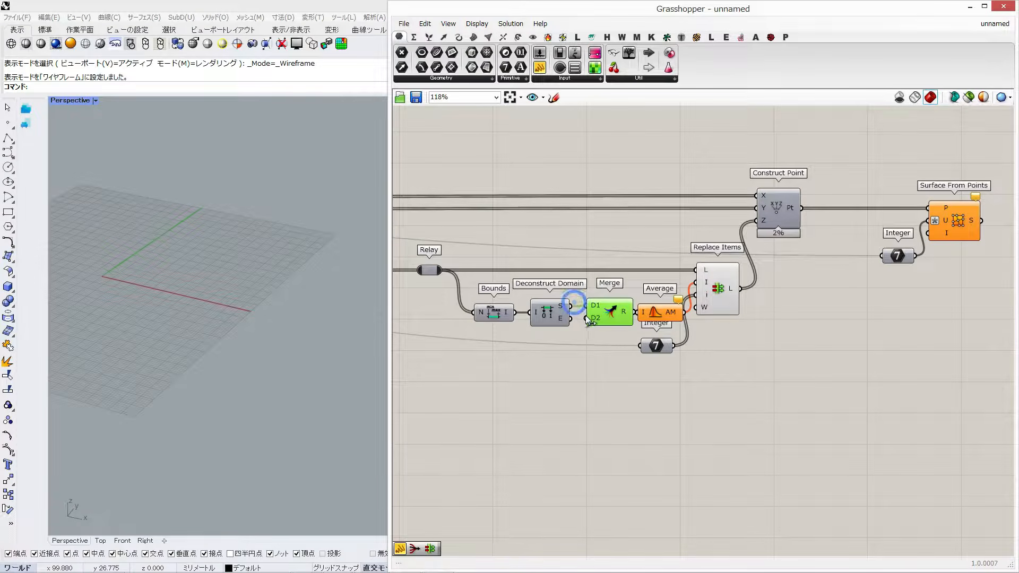
Connect Deconstruct Domain's S and E outputs to Merge's D1 and D2 inputs, and Merge's R output to Average.
{"action": "scroll", "coordinate": [606, 316], "scroll_direction": "up", "scroll_amount": 5}
{"action": "left_click", "coordinate": [593, 319]}
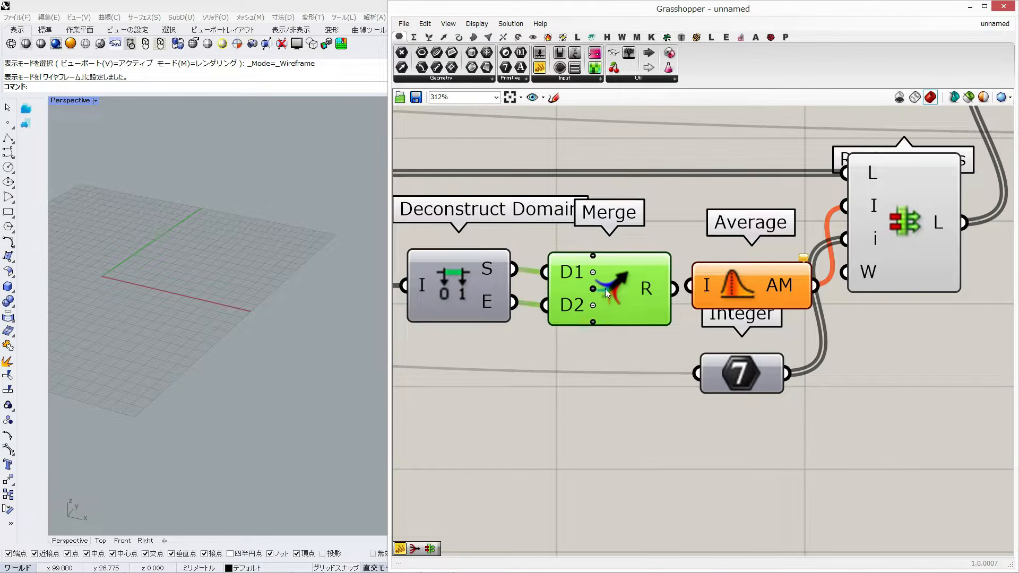
{"action": "left_click_drag", "start_coordinate": [699, 283], "coordinate": [700, 284]}
{"action": "scroll", "coordinate": [574, 324], "scroll_direction": "down", "scroll_amount": 2}
{"action": "right_click_drag", "start_coordinate": [246, 260], "coordinate": [205, 233]}
{"action": "right_click_drag", "start_coordinate": [724, 213], "coordinate": [690, 218]}
{"action": "scroll", "coordinate": [690, 218], "scroll_direction": "down", "scroll_amount": 2}
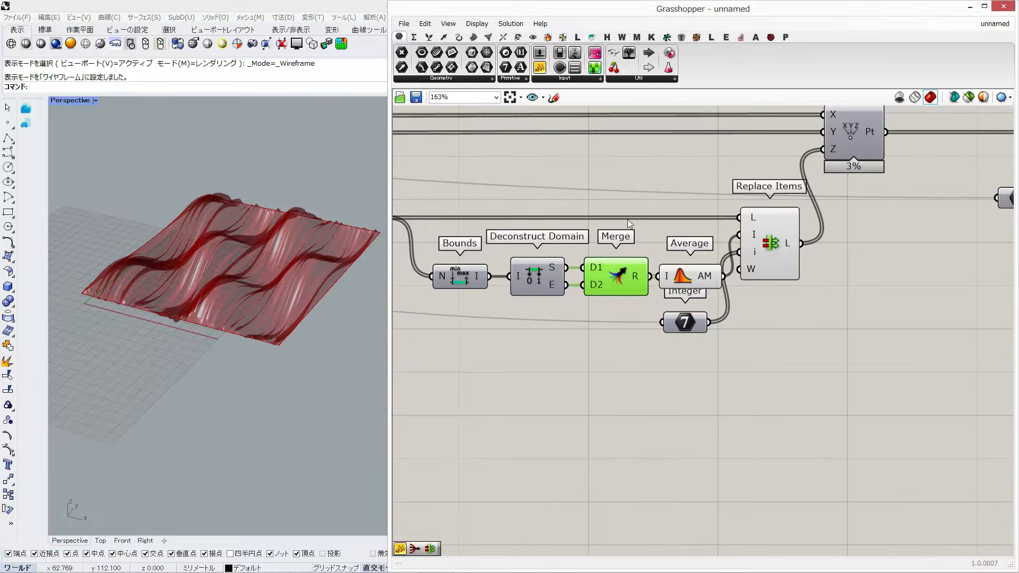
Temporarily feed Construct Point's Z input from the Relay to compare the surface edges, and restore the Replace Items connection.
{"action": "right_click_drag", "start_coordinate": [626, 226], "coordinate": [699, 228]}
{"action": "left_click_drag", "start_coordinate": [859, 189], "coordinate": [895, 153]}
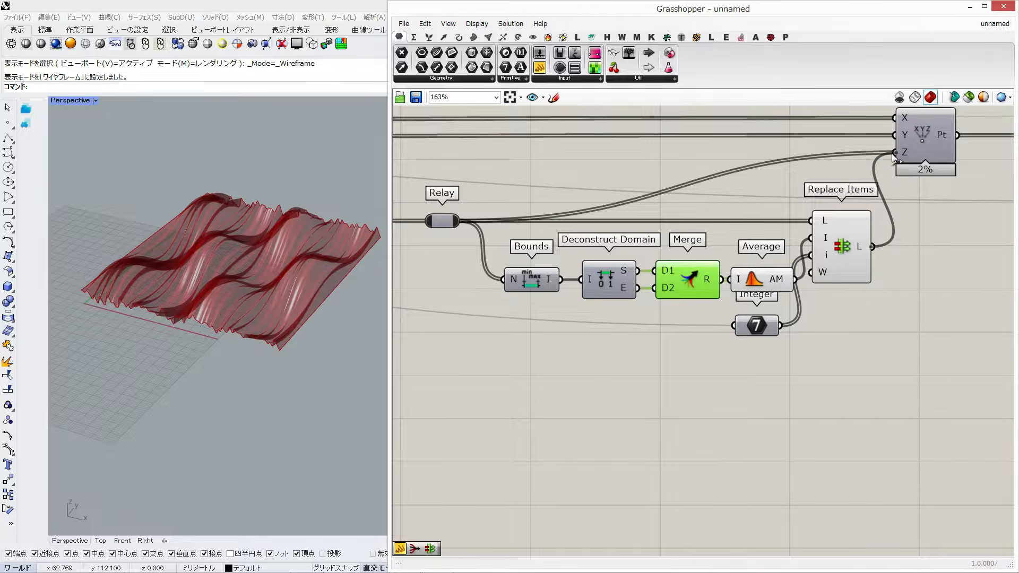
{"action": "scroll", "coordinate": [216, 325], "scroll_direction": "up", "scroll_amount": 2}
{"action": "right_click_drag", "start_coordinate": [262, 318], "coordinate": [213, 302]}
{"action": "scroll", "coordinate": [216, 300], "scroll_direction": "down", "scroll_amount": 3}
Bake the Surface From Points result to the デフォルト layer with grouping enabled.
{"action": "right_click_drag", "start_coordinate": [858, 257], "coordinate": [552, 268]}
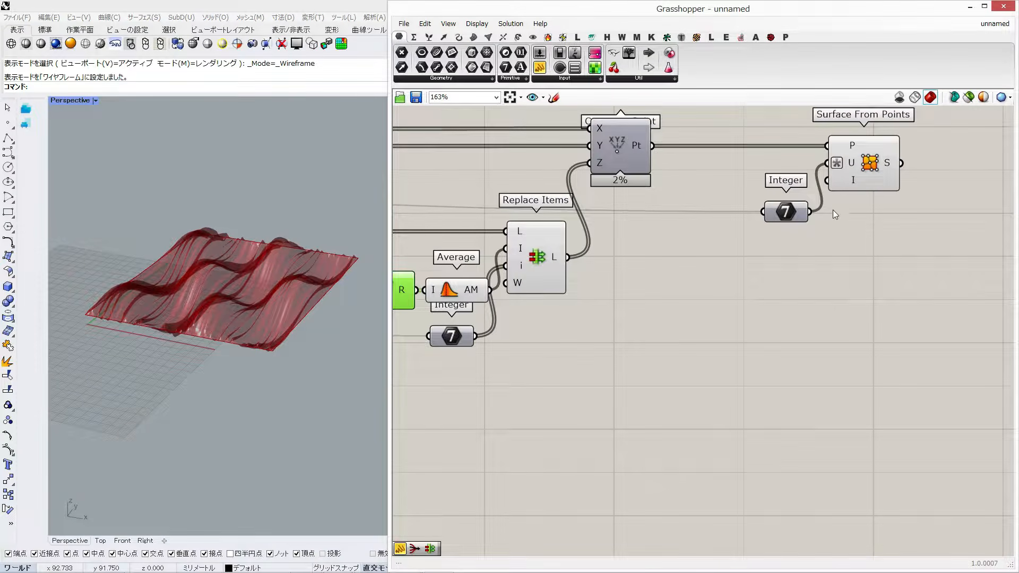
{"action": "right_click", "coordinate": [880, 160]}
{"action": "left_click", "coordinate": [884, 197]}
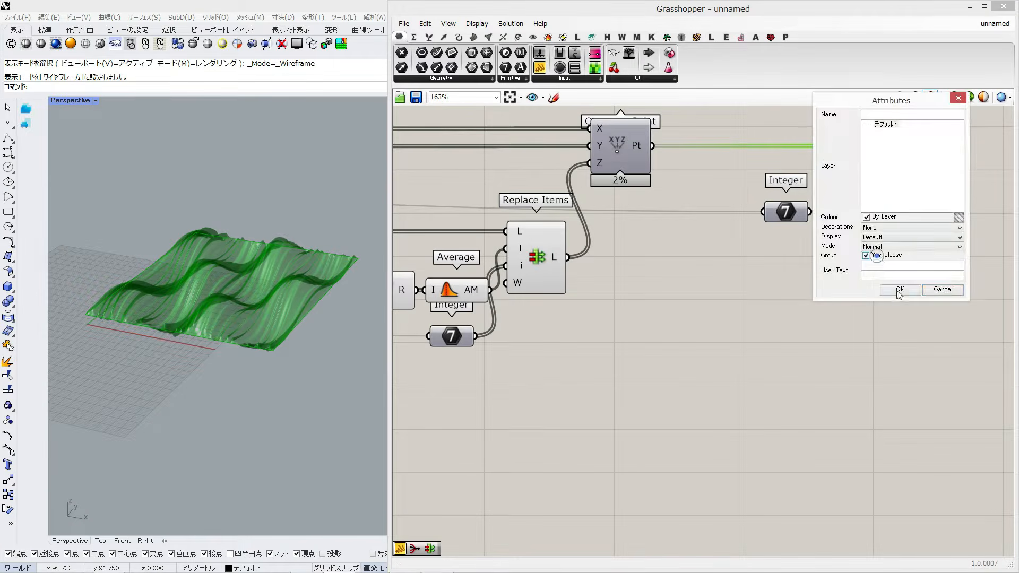
{"action": "left_click", "coordinate": [898, 291]}
Move the baked surface in the negative X direction so it sits beside the preview surface, and deselect it.
{"action": "right_click_drag", "start_coordinate": [274, 300], "coordinate": [254, 365]}
{"action": "left_click", "coordinate": [217, 291]}
{"action": "scroll", "coordinate": [247, 280], "scroll_direction": "down", "scroll_amount": 3}
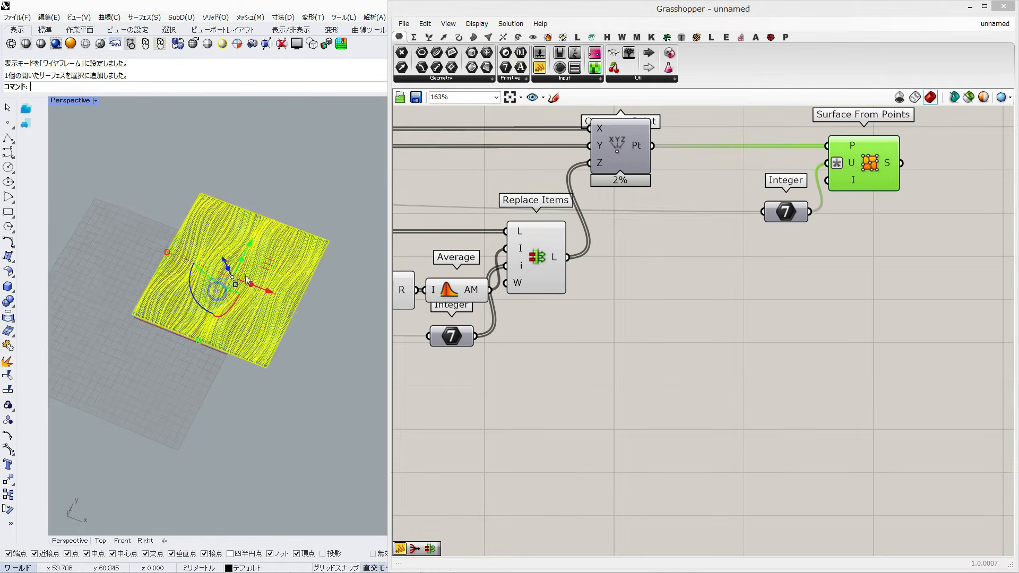
{"action": "left_click", "coordinate": [269, 292]}
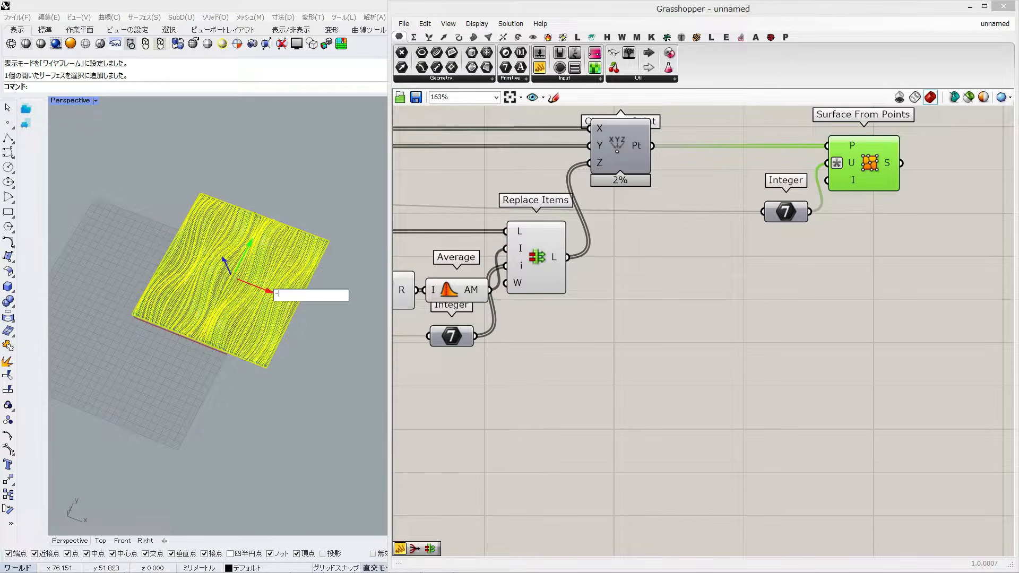
{"action": "key", "text": "Return"}
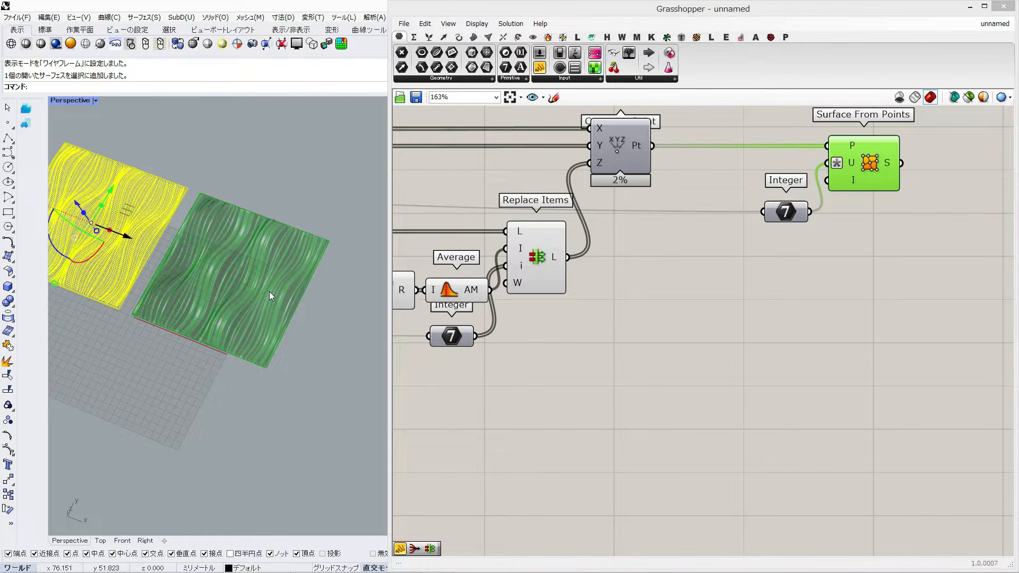
{"action": "left_click", "coordinate": [225, 393]}
{"action": "right_click_drag", "start_coordinate": [161, 419], "coordinate": [229, 403], "text": "shift"}
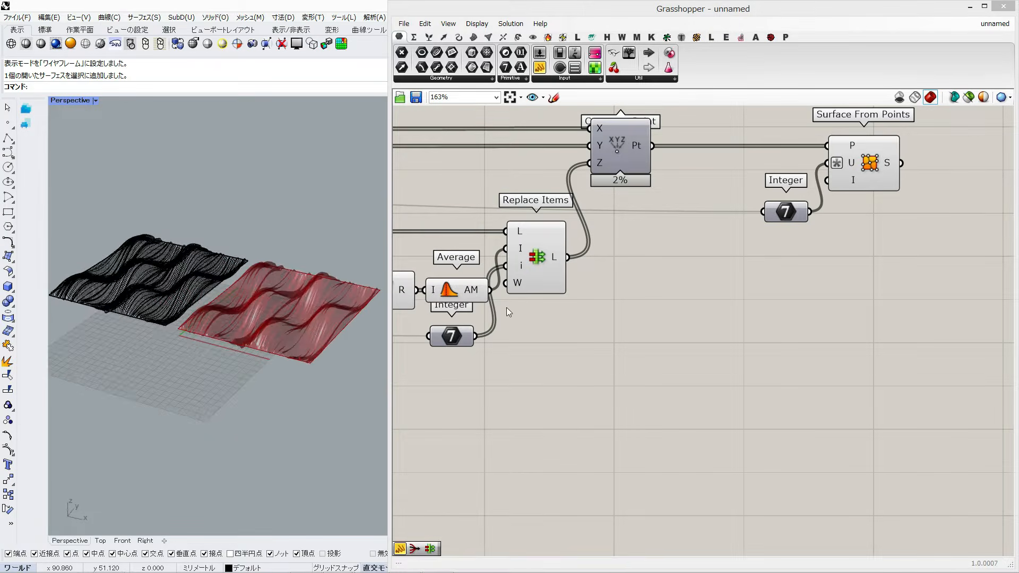
Widen the gap after Graph Mapper, insert a Relay on its wire to Remap Numbers, and feed Bounds from that Relay.
{"action": "right_click_drag", "start_coordinate": [506, 308], "coordinate": [803, 276]}
{"action": "scroll", "coordinate": [797, 276], "scroll_direction": "down", "scroll_amount": 4}
{"action": "right_click_drag", "start_coordinate": [725, 232], "coordinate": [896, 224]}
{"action": "right_click_drag", "start_coordinate": [465, 309], "coordinate": [654, 304]}
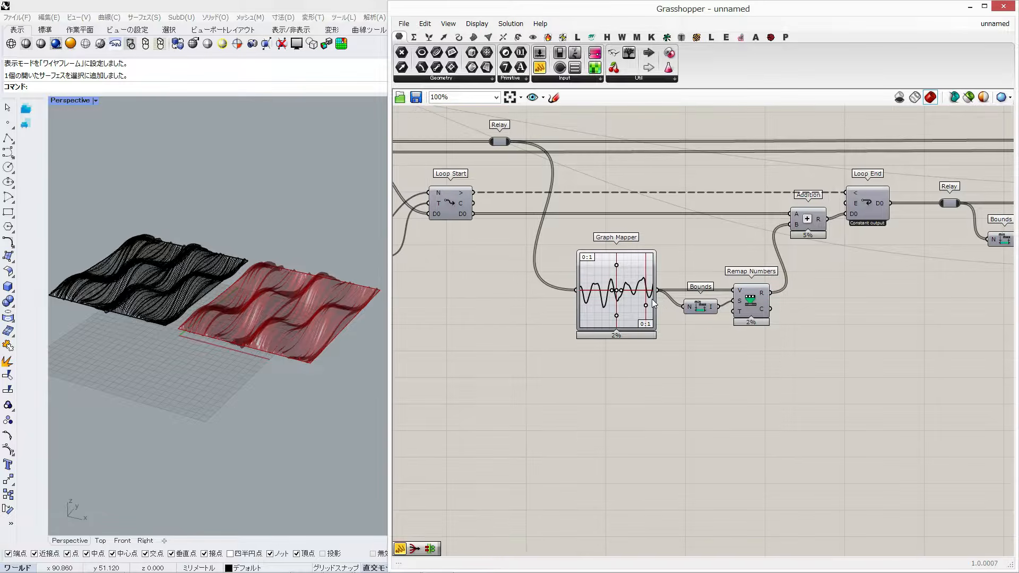
{"action": "scroll", "coordinate": [548, 333], "scroll_direction": "down", "scroll_amount": 2}
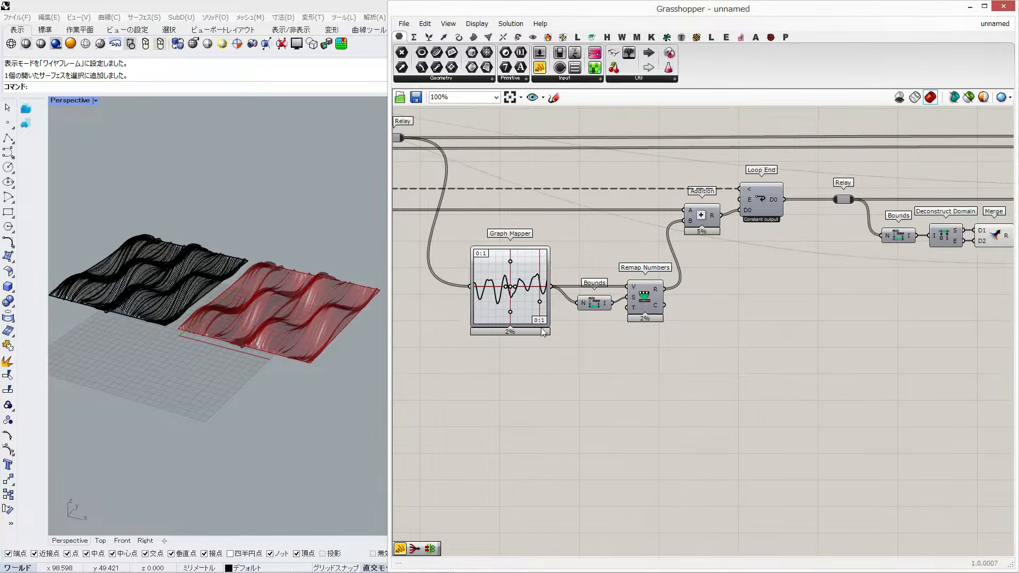
{"action": "left_click_drag", "start_coordinate": [559, 145], "coordinate": [610, 148], "text": "alt"}
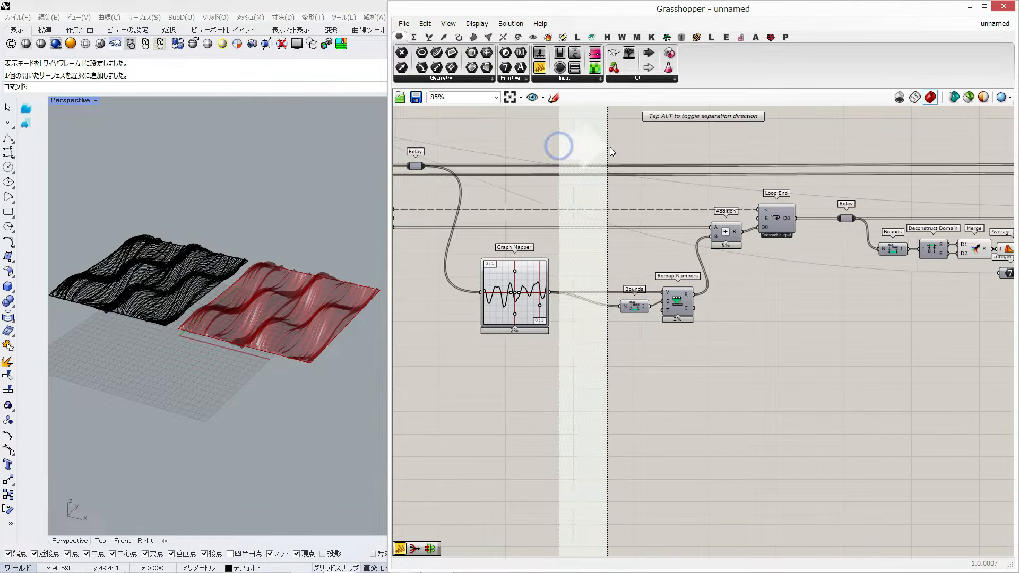
{"action": "double_click", "coordinate": [604, 291]}
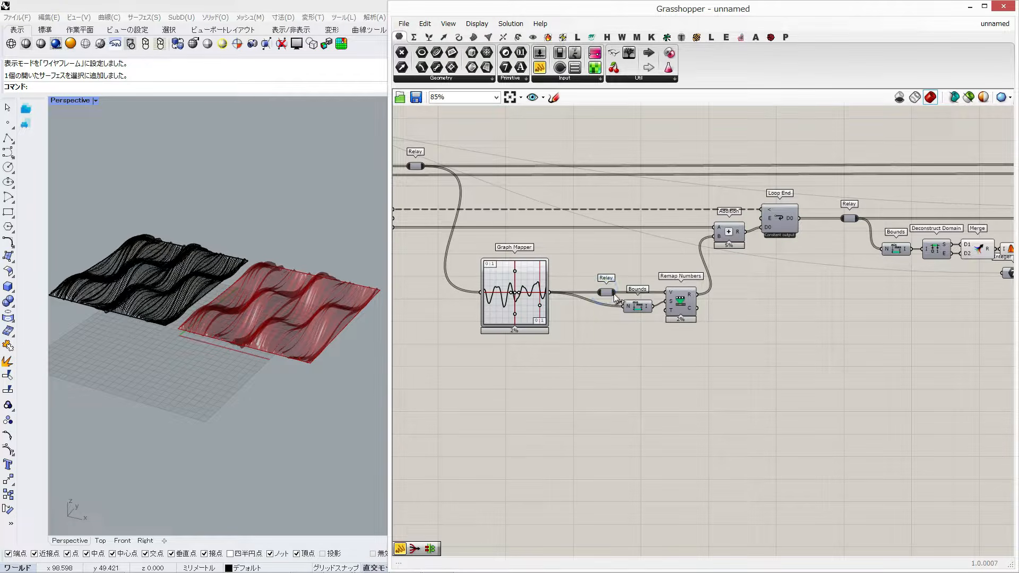
Add a Stream Filter component below the new Relay and extend it with stream inputs 2 and 3.
{"action": "double_click", "coordinate": [589, 345]}
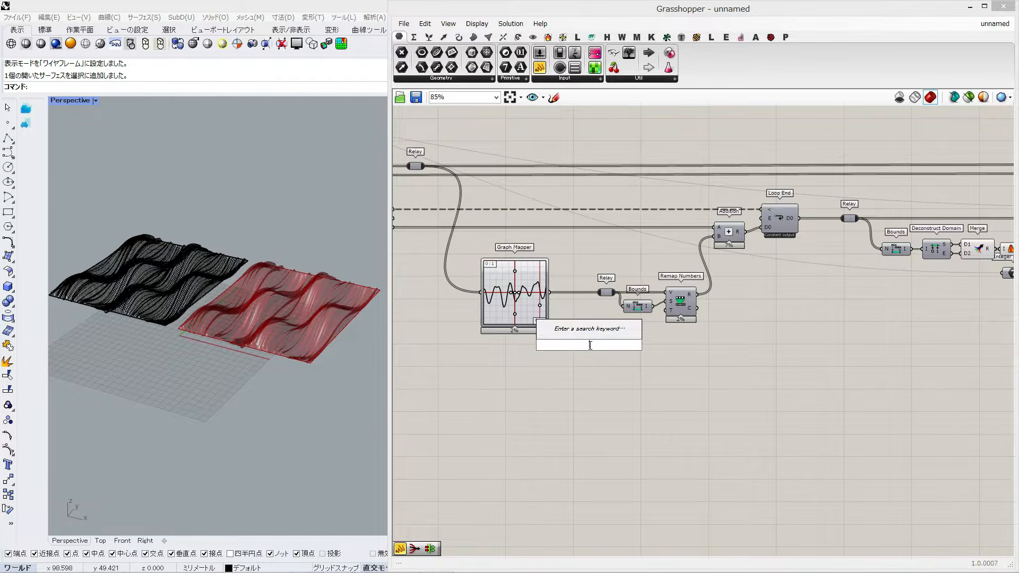
{"action": "left_click", "coordinate": [578, 316]}
{"action": "double_click", "coordinate": [576, 351]}
{"action": "type", "text": "strea"}
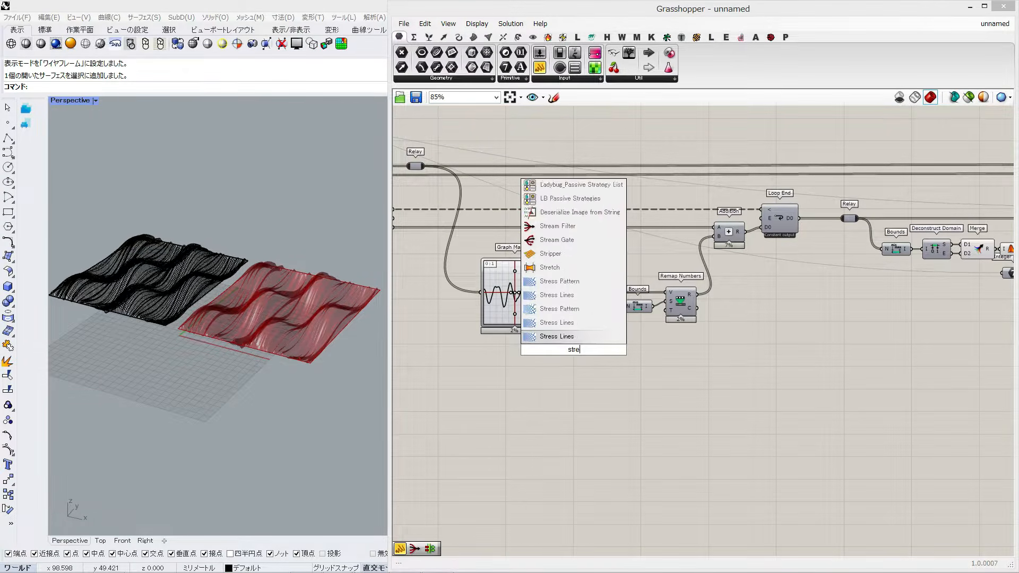
{"action": "left_click", "coordinate": [575, 325]}
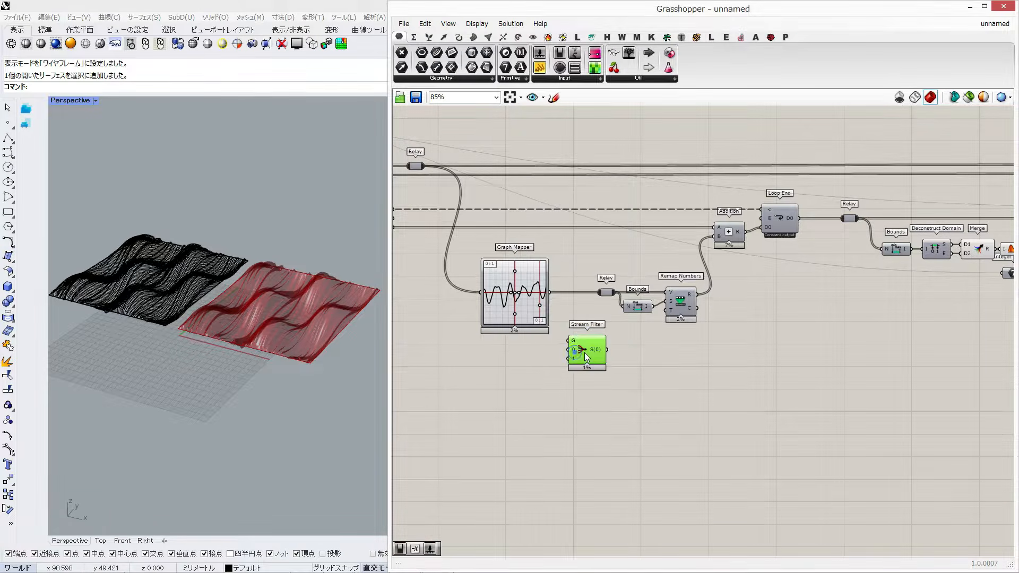
{"action": "scroll", "coordinate": [586, 360], "scroll_direction": "up", "scroll_amount": 5}
{"action": "left_click", "coordinate": [576, 371]}
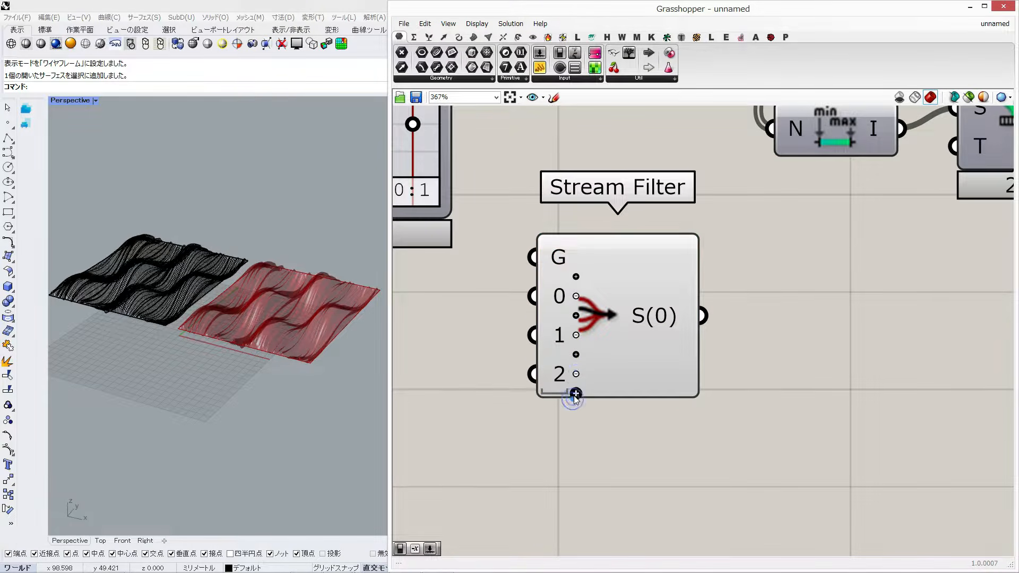
{"action": "left_click", "coordinate": [574, 396]}
Connect Graph Mapper to Stream Filter's 0 input and add a Value List with the constants 0=0, 1=1, 2=2 and 3=3.
{"action": "scroll", "coordinate": [595, 348], "scroll_direction": "down", "scroll_amount": 2}
{"action": "scroll", "coordinate": [596, 349], "scroll_direction": "down", "scroll_amount": 1}
{"action": "left_click_drag", "start_coordinate": [515, 217], "coordinate": [584, 419]}
{"action": "type", "text": "value"}
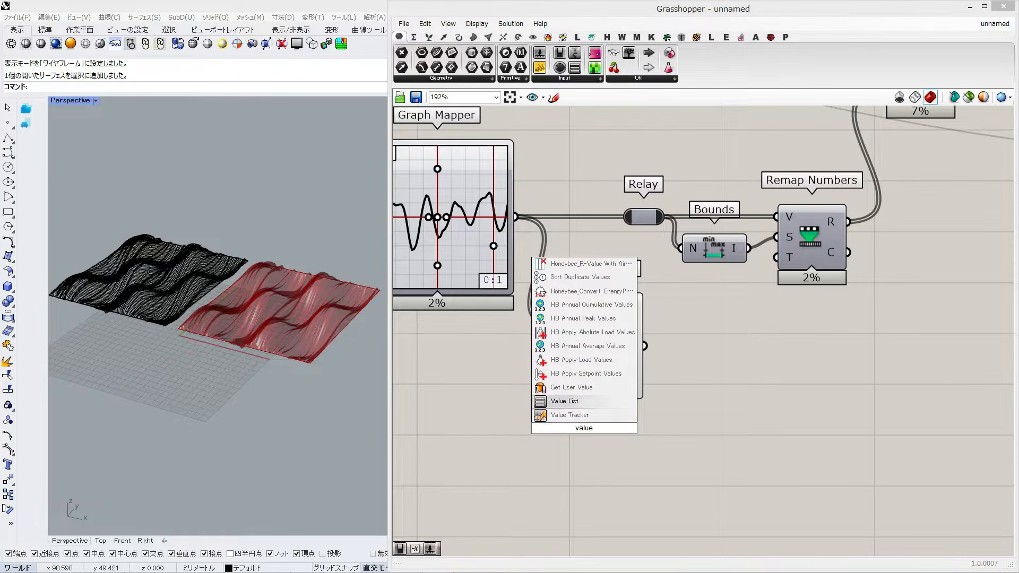
{"action": "left_click", "coordinate": [564, 400]}
{"action": "double_click", "coordinate": [576, 426]}
{"action": "key", "text": "ctrl+a"}
{"action": "type", "text": "0"}
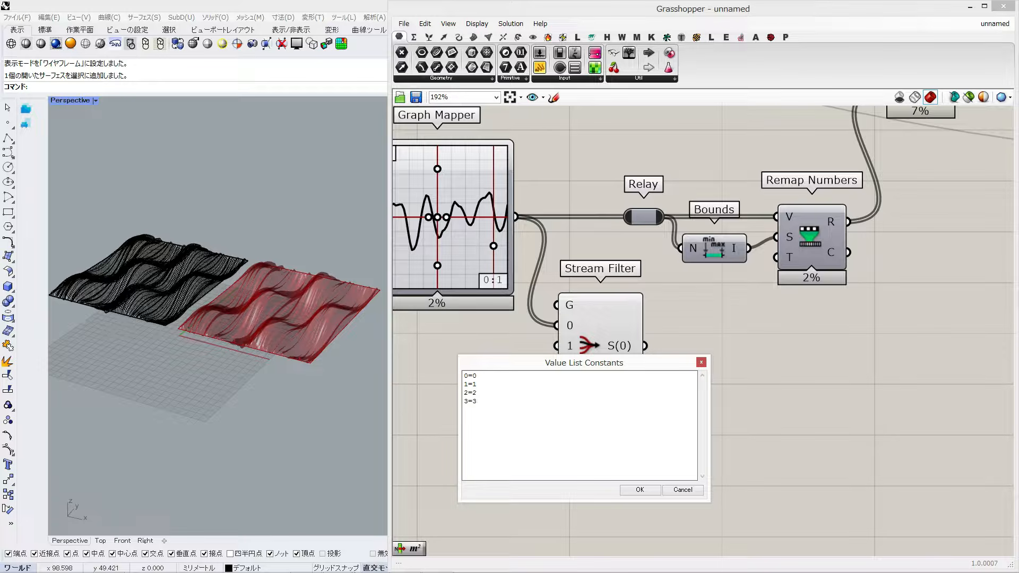
{"action": "left_click", "coordinate": [639, 489]}
Connect Value List to Stream Filter's G input and route the filter's S output into the Relay in place of the direct Graph Mapper wire.
{"action": "left_click_drag", "start_coordinate": [594, 429], "coordinate": [556, 306]}
{"action": "left_click_drag", "start_coordinate": [579, 314], "coordinate": [628, 317]}
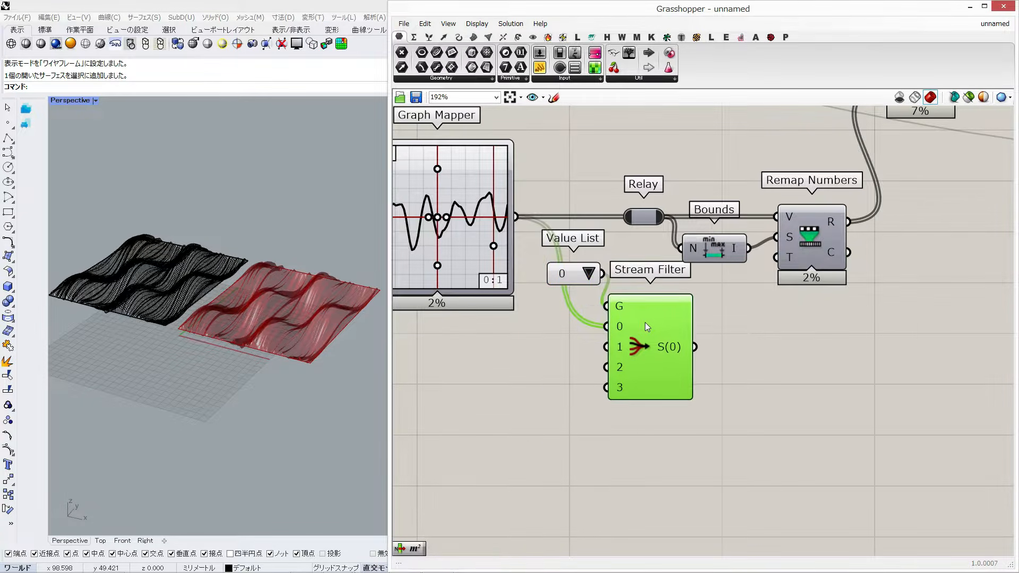
{"action": "scroll", "coordinate": [610, 187], "scroll_direction": "down", "scroll_amount": 5}
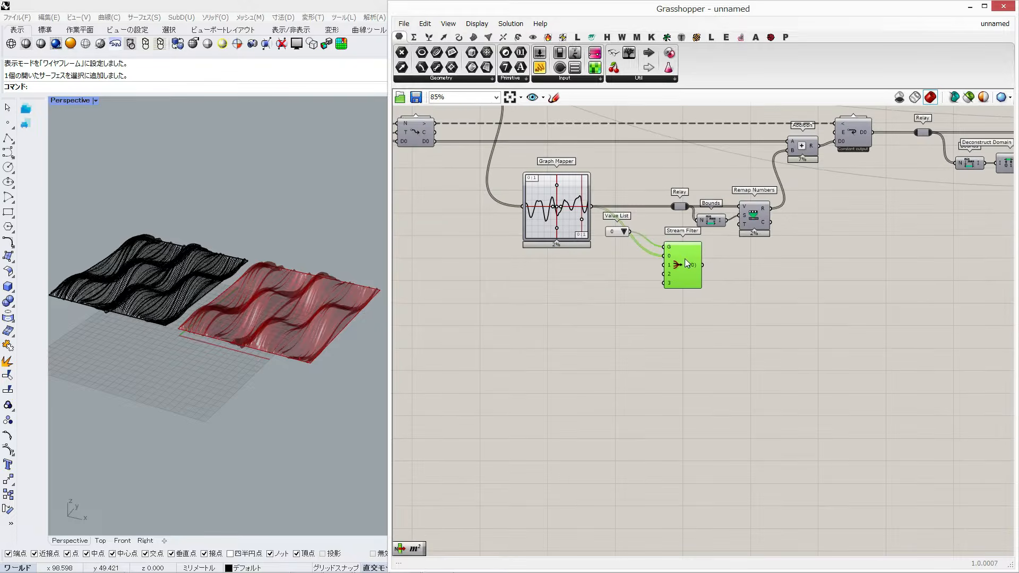
{"action": "scroll", "coordinate": [683, 255], "scroll_direction": "up", "scroll_amount": 2}
{"action": "left_click_drag", "start_coordinate": [684, 274], "coordinate": [675, 194]}
{"action": "left_click_drag", "start_coordinate": [566, 193], "coordinate": [651, 269]}
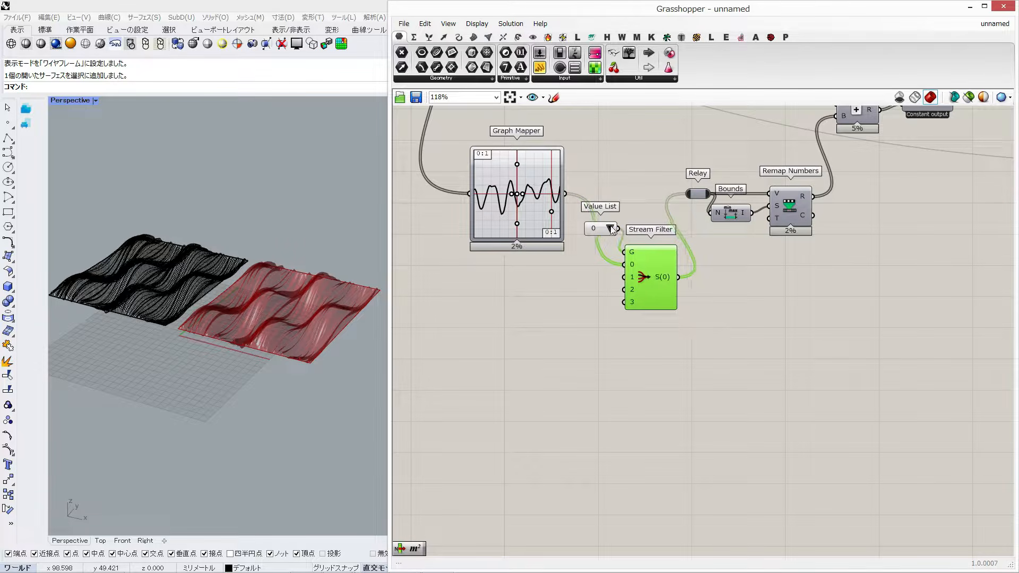
{"action": "left_click_drag", "start_coordinate": [595, 234], "coordinate": [581, 258]}
{"action": "scroll", "coordinate": [633, 325], "scroll_direction": "down", "scroll_amount": 3}
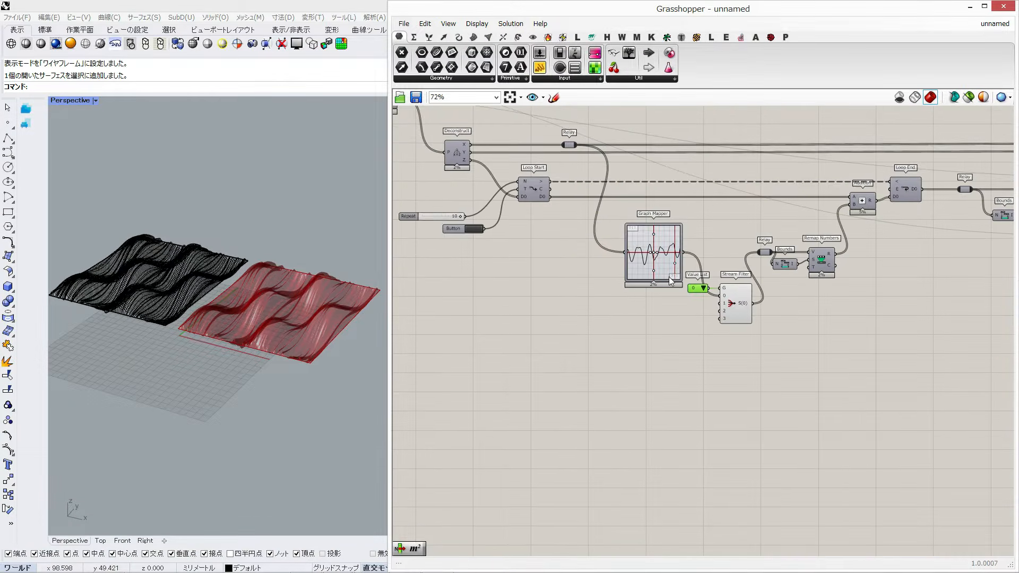
Add a second Graph Mapper below the first, feed it from the X Relay, and give it an S-shaped sine graph type.
{"action": "double_click", "coordinate": [634, 326]}
{"action": "type", "text": "graph"}
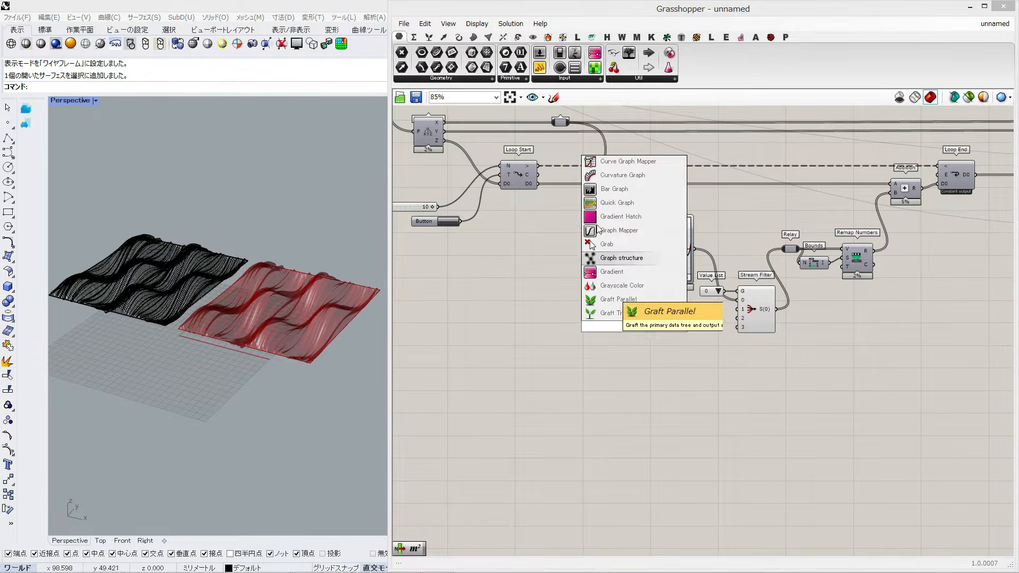
{"action": "left_click", "coordinate": [636, 318]}
{"action": "left_click_drag", "start_coordinate": [639, 324], "coordinate": [641, 336]}
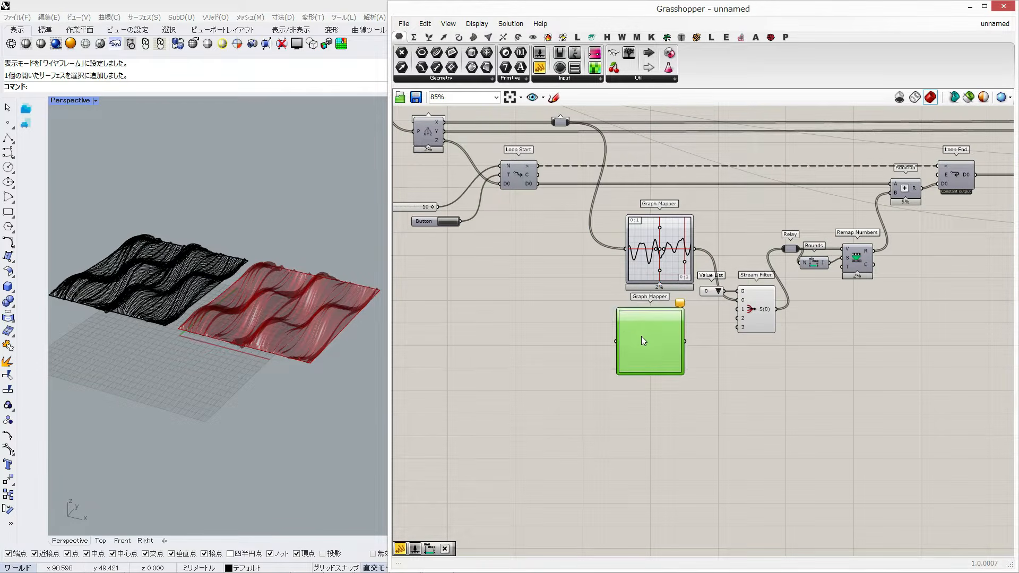
{"action": "left_click_drag", "start_coordinate": [570, 122], "coordinate": [654, 326]}
{"action": "right_click", "coordinate": [654, 325]}
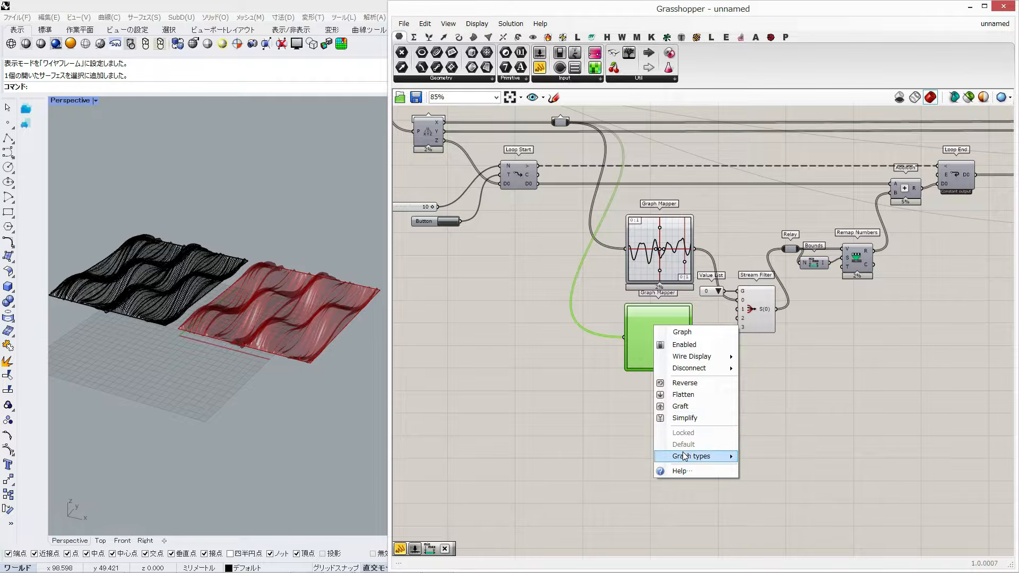
{"action": "mouse_move", "coordinate": [695, 457]}
{"action": "left_click", "coordinate": [763, 541]}
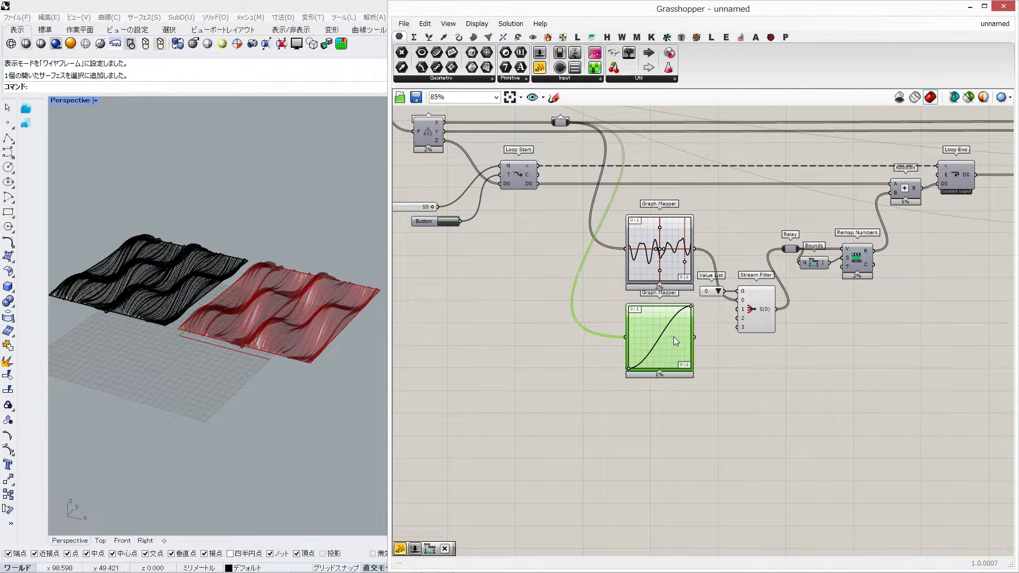
Connect the second Graph Mapper to Stream Filter's 1 input, set Value List to 1, and rerun the loop.
{"action": "left_click_drag", "start_coordinate": [697, 338], "coordinate": [738, 309]}
{"action": "left_click", "coordinate": [718, 291]}
{"action": "left_click", "coordinate": [723, 305]}
{"action": "right_click_drag", "start_coordinate": [223, 424], "coordinate": [361, 266]}
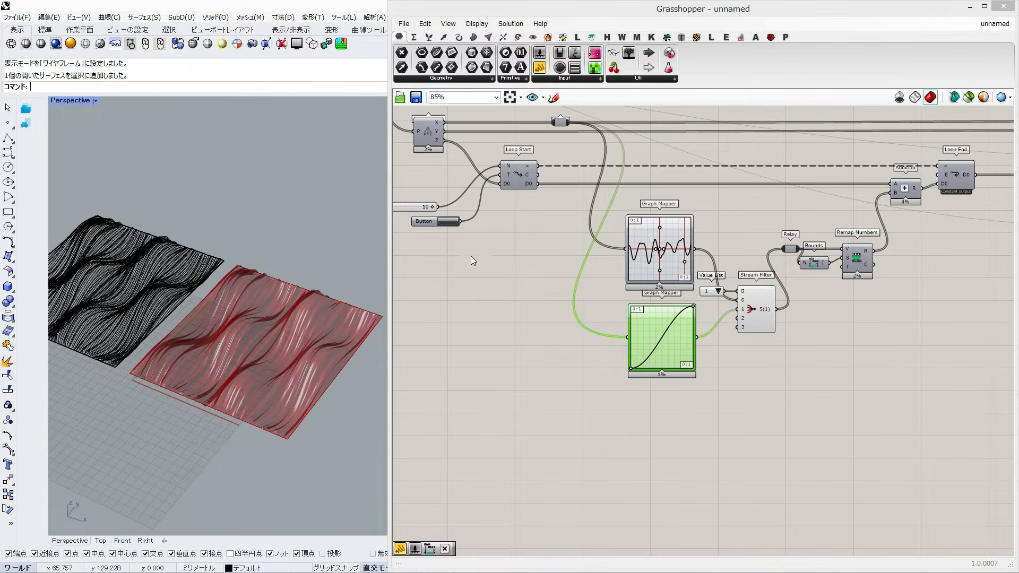
{"action": "left_click", "coordinate": [449, 221]}
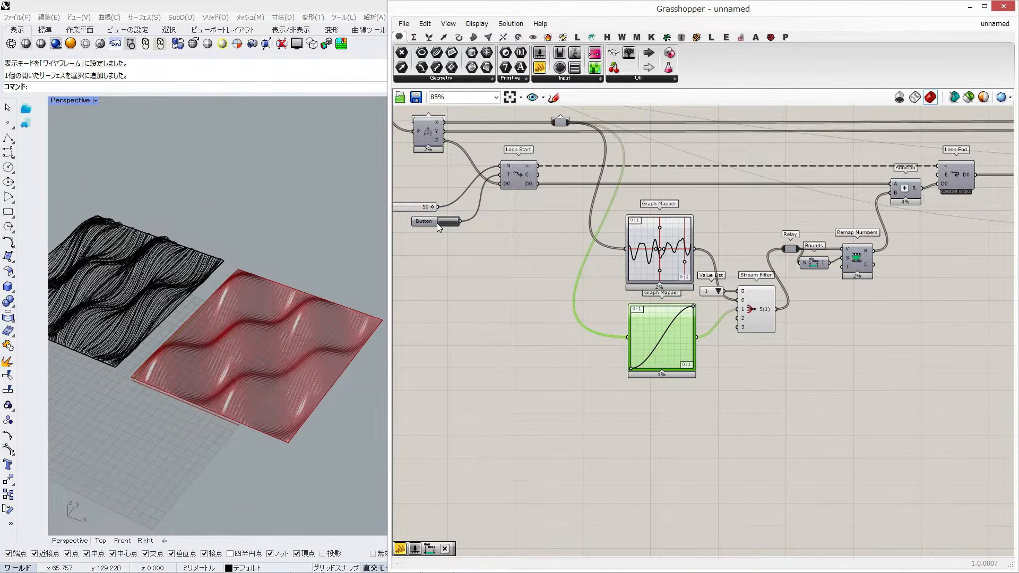
{"action": "right_click_drag", "start_coordinate": [223, 355], "coordinate": [233, 382]}
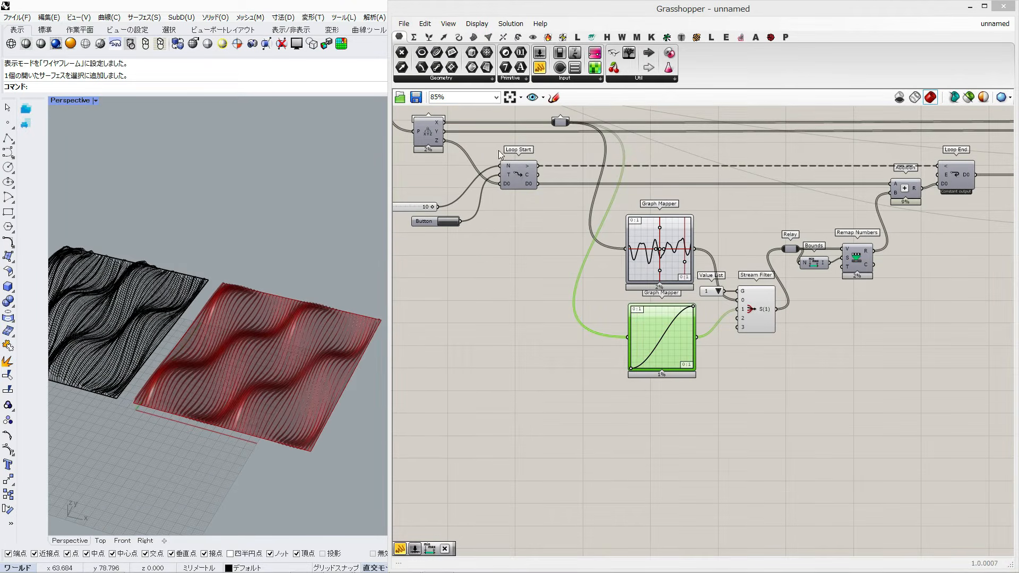
Insert a Relay on the Y wire, test it as the second Graph Mapper's input, and restore the X Relay input, rerunning the loop each time.
{"action": "double_click", "coordinate": [533, 130]}
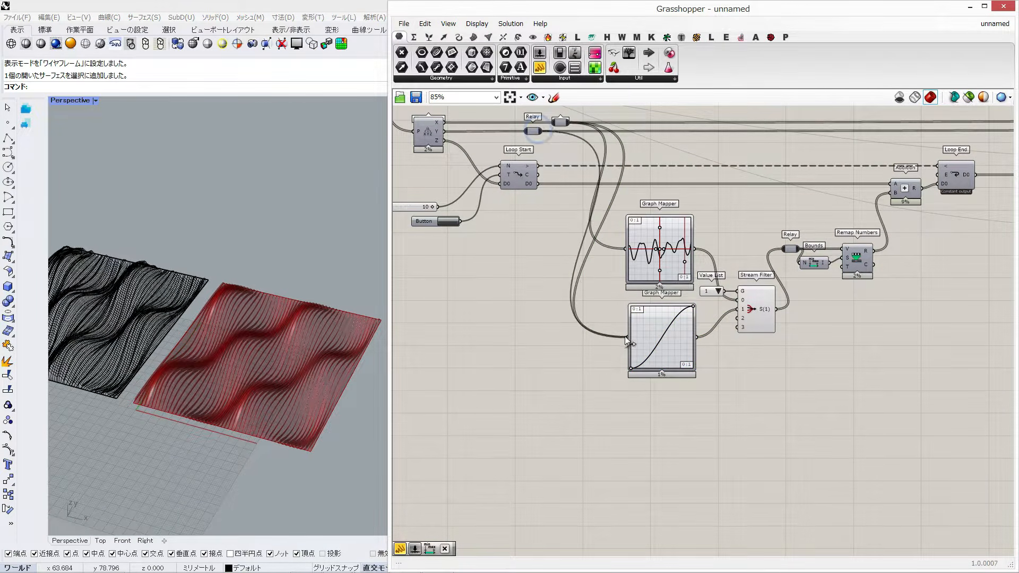
{"action": "left_click", "coordinate": [444, 220]}
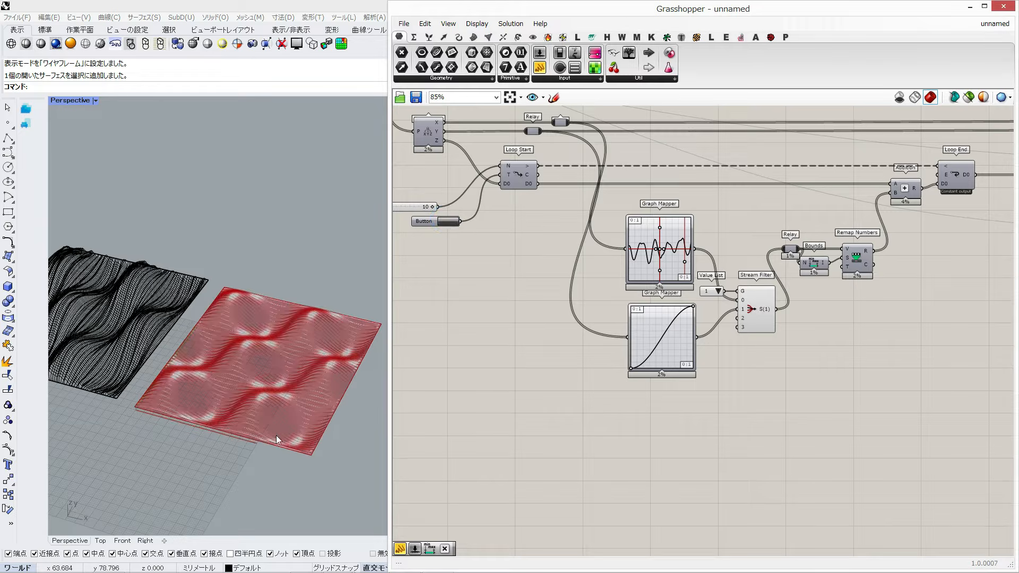
{"action": "left_click_drag", "start_coordinate": [568, 122], "coordinate": [622, 336]}
{"action": "left_click", "coordinate": [431, 226]}
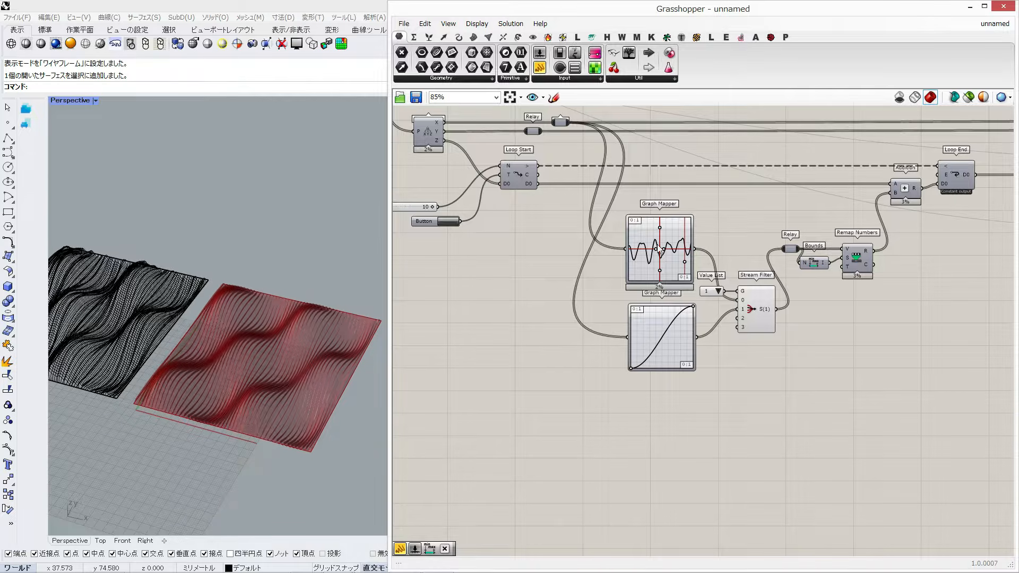
Bake the surface shaped by the second Graph Mapper to the デフォルト layer.
{"action": "right_click_drag", "start_coordinate": [891, 215], "coordinate": [550, 242]}
{"action": "right_click_drag", "start_coordinate": [827, 219], "coordinate": [554, 239]}
{"action": "left_click", "coordinate": [791, 191]}
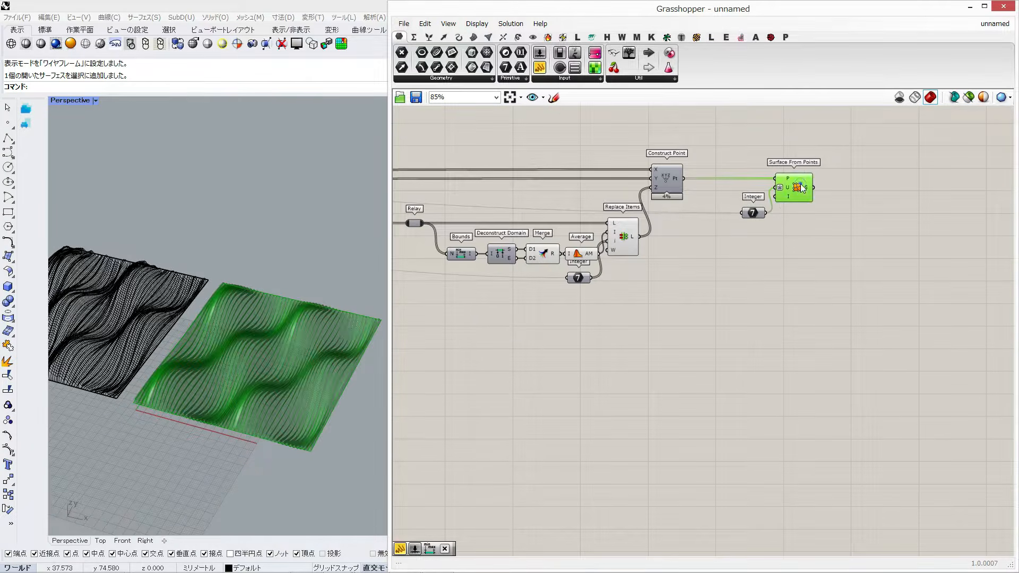
{"action": "right_click", "coordinate": [799, 184]}
{"action": "left_click", "coordinate": [819, 230]}
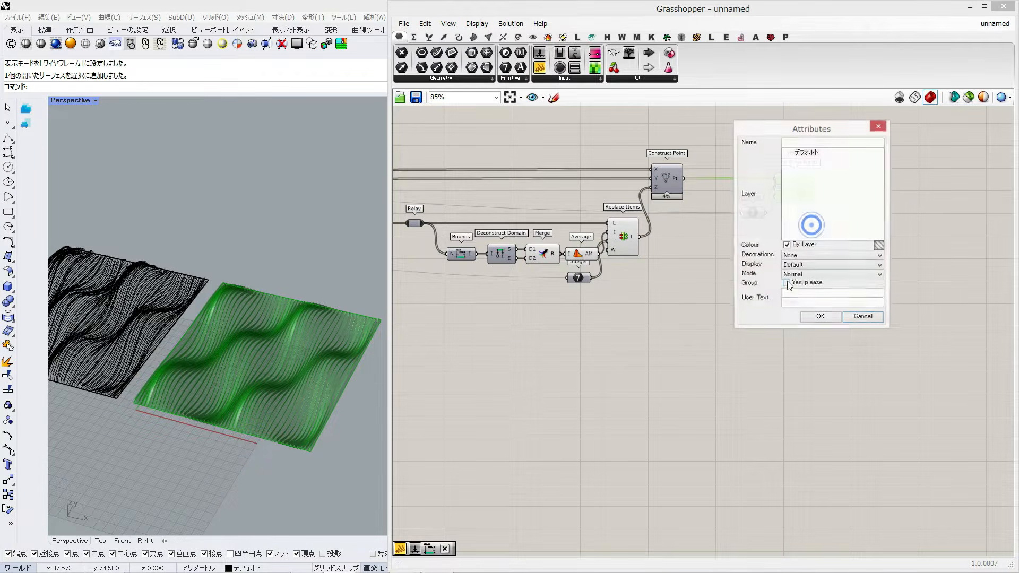
{"action": "left_click", "coordinate": [820, 317]}
Move the newly baked surface in the positive Y direction away from the preview surface, and deselect it.
{"action": "scroll", "coordinate": [266, 367], "scroll_direction": "up", "scroll_amount": 3}
{"action": "scroll", "coordinate": [266, 368], "scroll_direction": "down", "scroll_amount": 2}
{"action": "right_click_drag", "start_coordinate": [233, 371], "coordinate": [214, 404]}
{"action": "left_click", "coordinate": [303, 362]}
{"action": "left_click", "coordinate": [323, 318]}
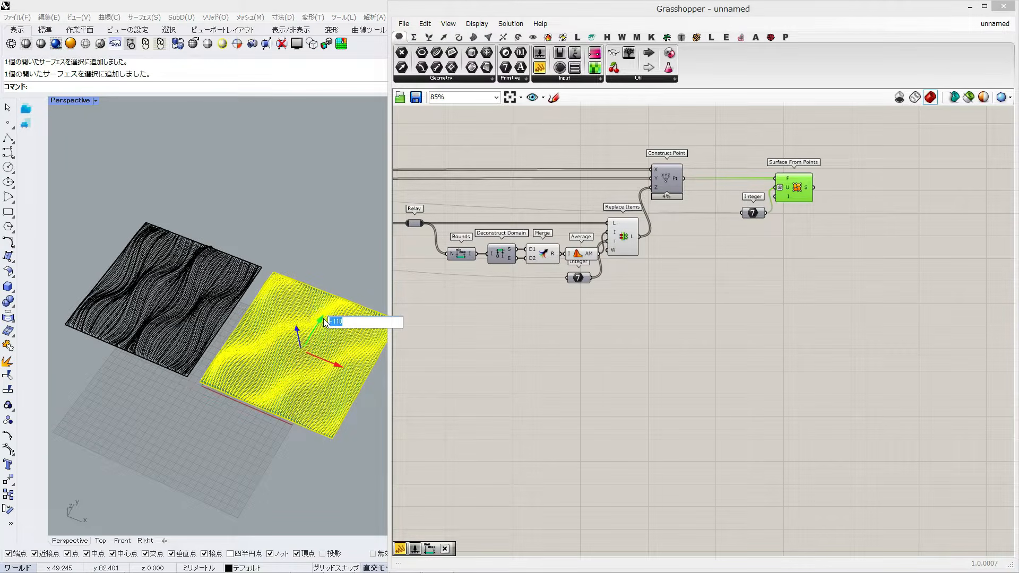
{"action": "key", "text": "Return"}
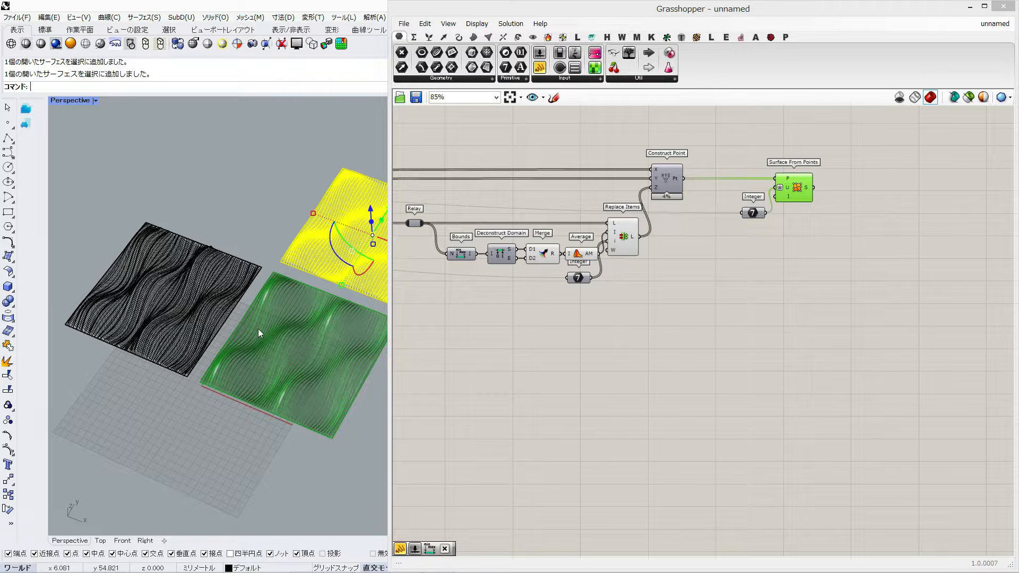
{"action": "key", "text": "Escape"}
{"action": "right_click_drag", "start_coordinate": [287, 252], "coordinate": [285, 257], "text": "shift"}
{"action": "right_click_drag", "start_coordinate": [517, 271], "coordinate": [839, 263]}
{"action": "right_click_drag", "start_coordinate": [475, 314], "coordinate": [770, 237]}
{"action": "scroll", "coordinate": [658, 286], "scroll_direction": "down", "scroll_amount": 1}
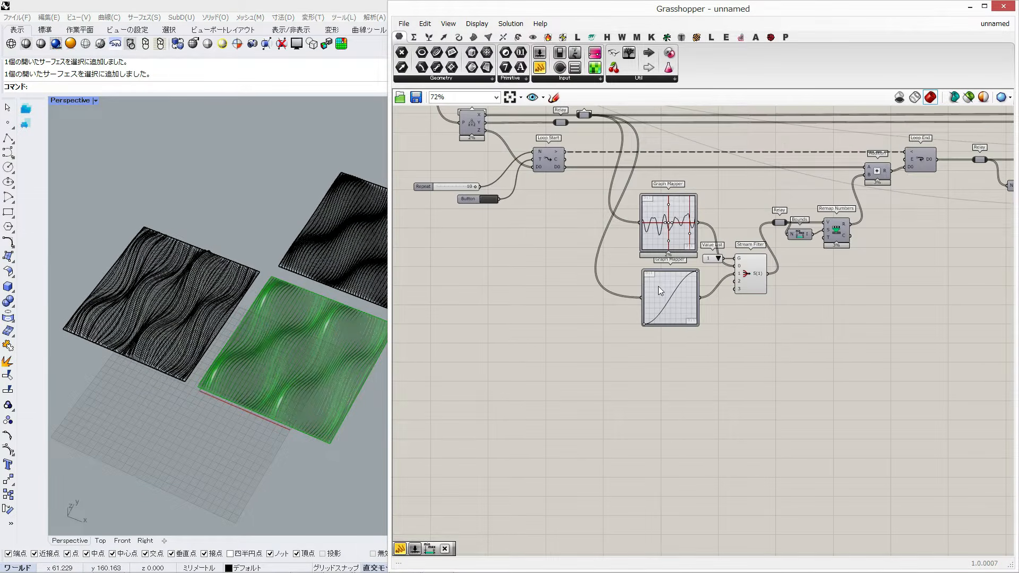
Add an Addition component, connect the X and Y relays to its A and B inputs, and place it below the second Graph Mapper.
{"action": "double_click", "coordinate": [675, 351]}
{"action": "type", "text": "addition"}
{"action": "key", "text": "Return"}
{"action": "left_click_drag", "start_coordinate": [674, 352], "coordinate": [611, 157]}
{"action": "scroll", "coordinate": [589, 123], "scroll_direction": "up", "scroll_amount": 2}
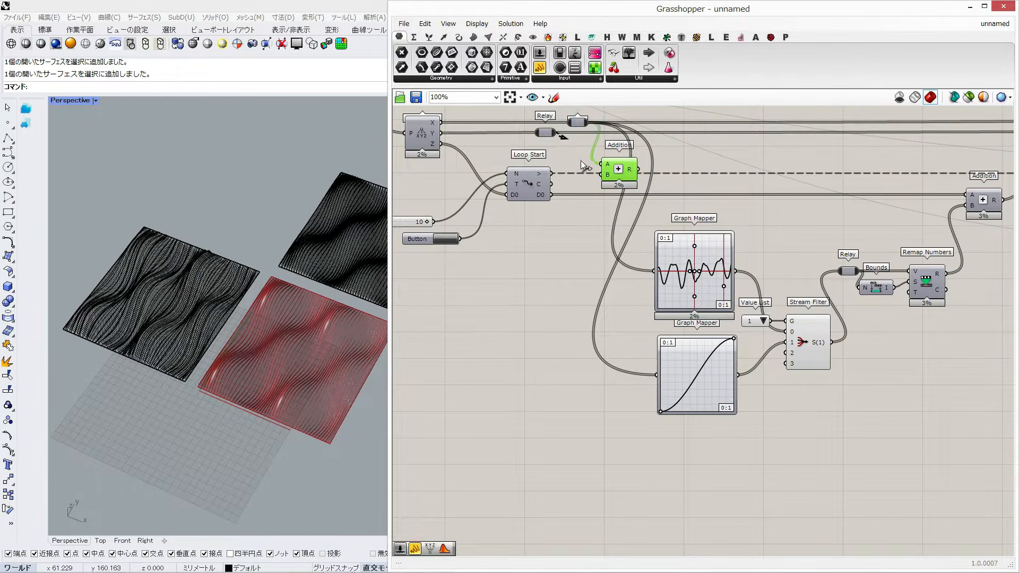
{"action": "left_click_drag", "start_coordinate": [620, 169], "coordinate": [647, 465]}
Duplicate the second Graph Mapper, feed it from the new Addition's result, and connect it to Stream Filter's 2 input.
{"action": "left_click", "coordinate": [696, 460]}
{"action": "right_click_drag", "start_coordinate": [693, 458], "coordinate": [670, 385]}
{"action": "left_click", "coordinate": [667, 291]}
{"action": "key", "text": "ctrl+c"}
{"action": "key", "text": "ctrl+v"}
{"action": "left_click_drag", "start_coordinate": [670, 311], "coordinate": [764, 281]}
Set Value List to 2 and rerun the loop.
{"action": "left_click", "coordinate": [743, 248]}
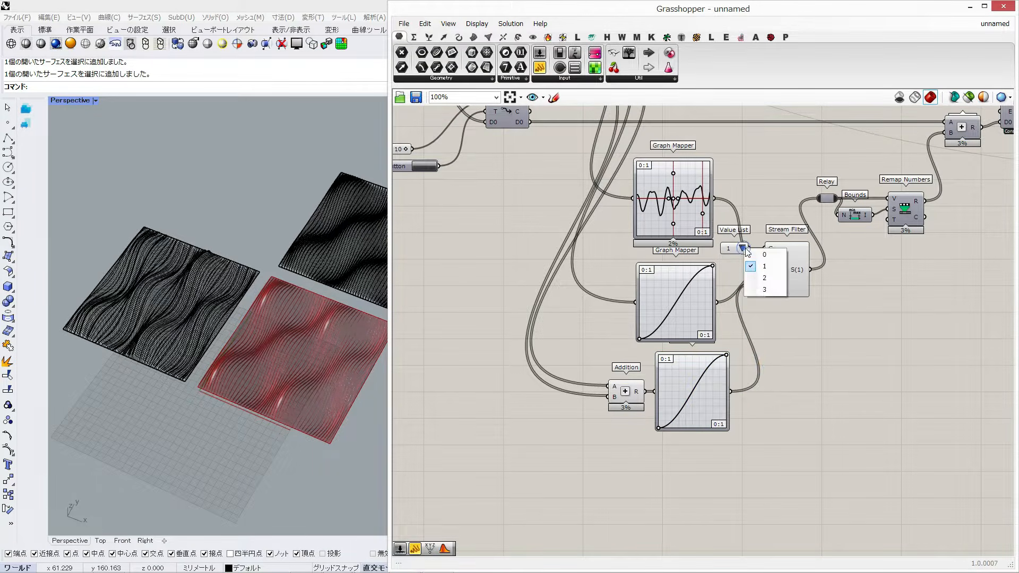
{"action": "left_click", "coordinate": [760, 280]}
{"action": "right_click_drag", "start_coordinate": [289, 278], "coordinate": [389, 244]}
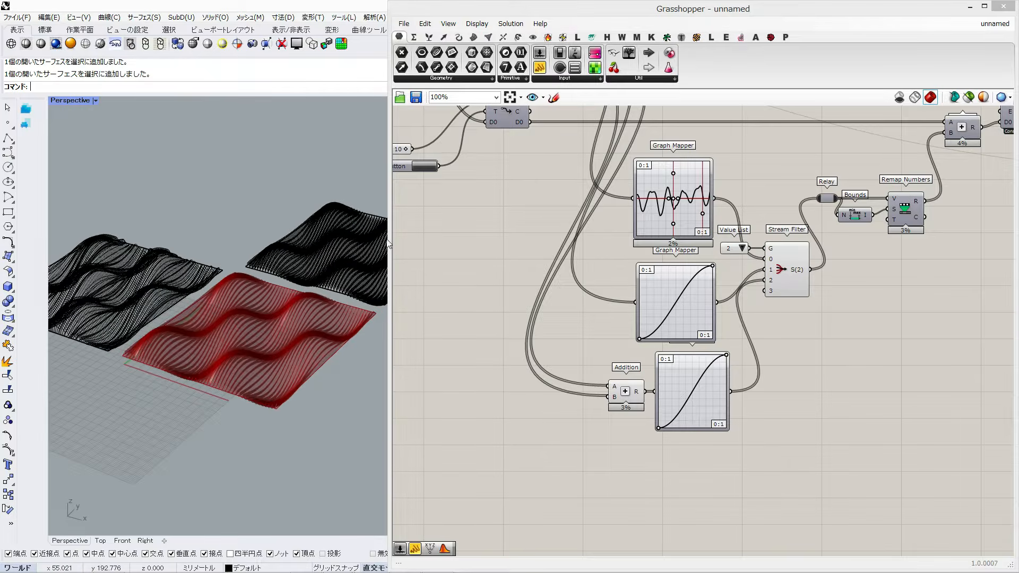
{"action": "left_click", "coordinate": [429, 167]}
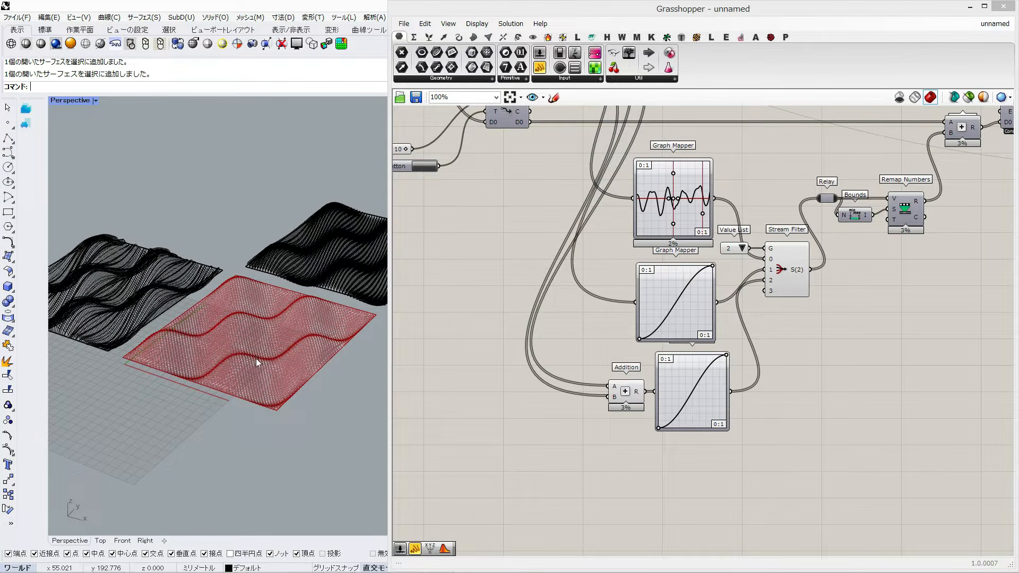
{"action": "mouse_move", "coordinate": [270, 306]}
{"action": "right_mouse_down"}
{"action": "mouse_move", "coordinate": [254, 273]}
{"action": "mouse_move", "coordinate": [267, 298]}
{"action": "right_mouse_up"}
Bake the Surface From Points result shaped by the third Graph Mapper.
{"action": "scroll", "coordinate": [403, 302], "scroll_direction": "down", "scroll_amount": 2}
{"action": "right_click_drag", "start_coordinate": [878, 260], "coordinate": [554, 258]}
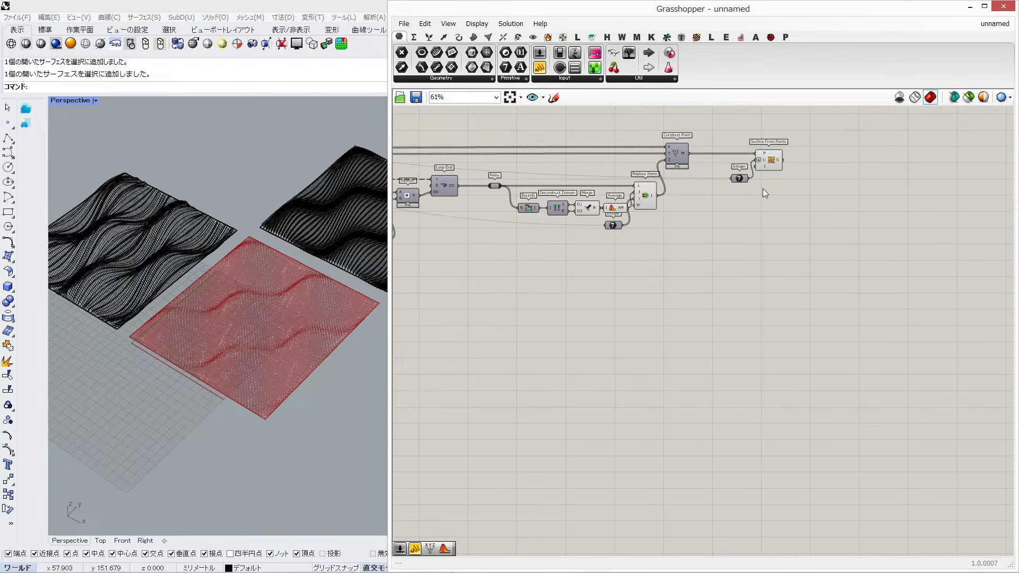
{"action": "right_click", "coordinate": [765, 157]}
{"action": "left_click", "coordinate": [785, 222]}
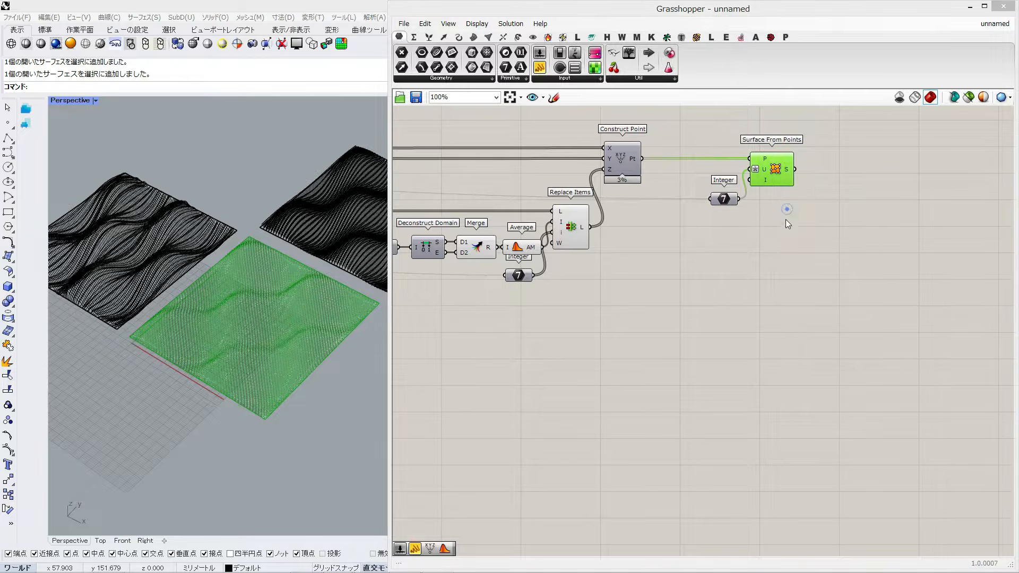
{"action": "left_click", "coordinate": [799, 304]}
Move the newly baked surface in the positive Y direction away from the preview surface.
{"action": "scroll", "coordinate": [214, 332], "scroll_direction": "down", "scroll_amount": 2}
{"action": "right_click_drag", "start_coordinate": [483, 318], "coordinate": [791, 316]}
{"action": "scroll", "coordinate": [633, 372], "scroll_direction": "up", "scroll_amount": 2}
{"action": "left_click", "coordinate": [262, 323]}
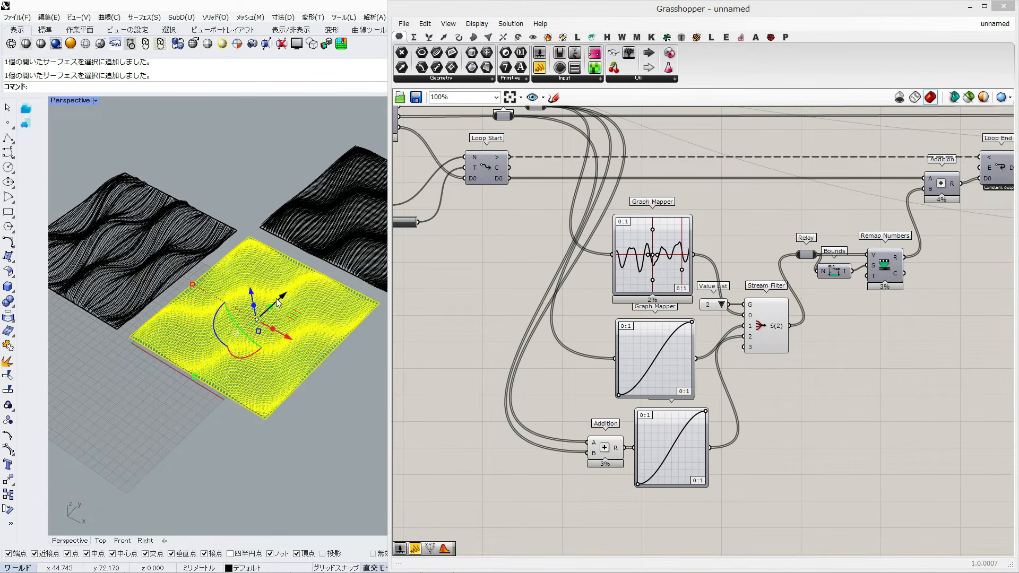
{"action": "left_click", "coordinate": [280, 296]}
{"action": "key", "text": "Return"}
{"action": "scroll", "coordinate": [244, 266], "scroll_direction": "down", "scroll_amount": 1}
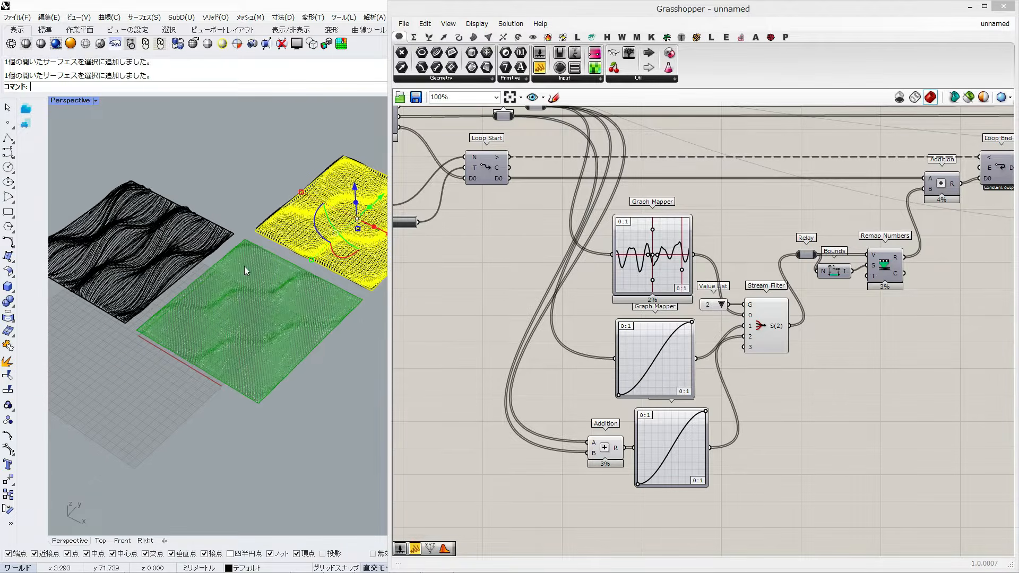
Move the same surface in the negative X direction into the free spot behind the first baked surface, and deselect it.
{"action": "right_click_drag", "start_coordinate": [244, 266], "coordinate": [183, 262], "text": "shift"}
{"action": "left_click", "coordinate": [337, 231]}
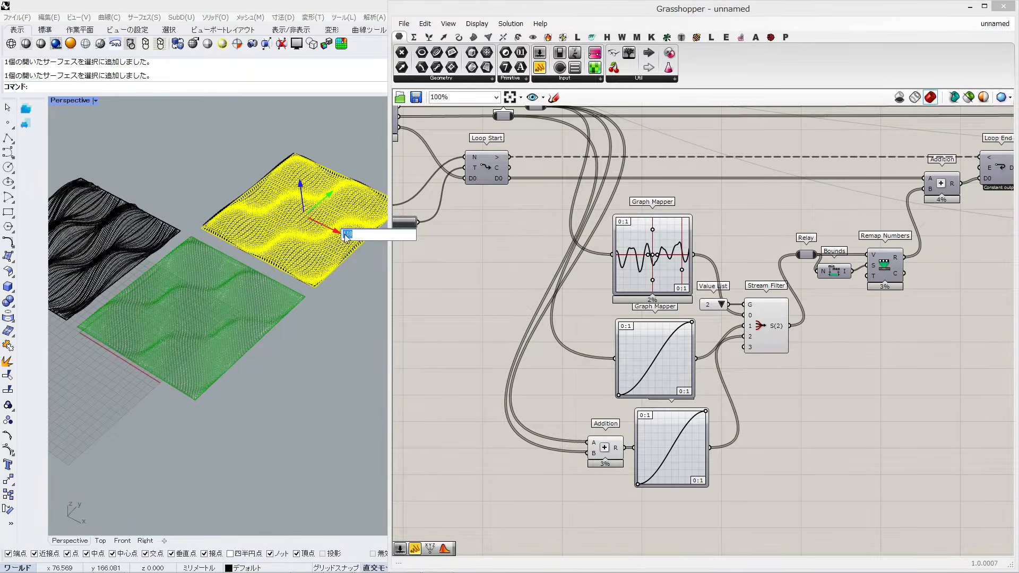
{"action": "type", "text": "-"}
{"action": "key", "text": "Return"}
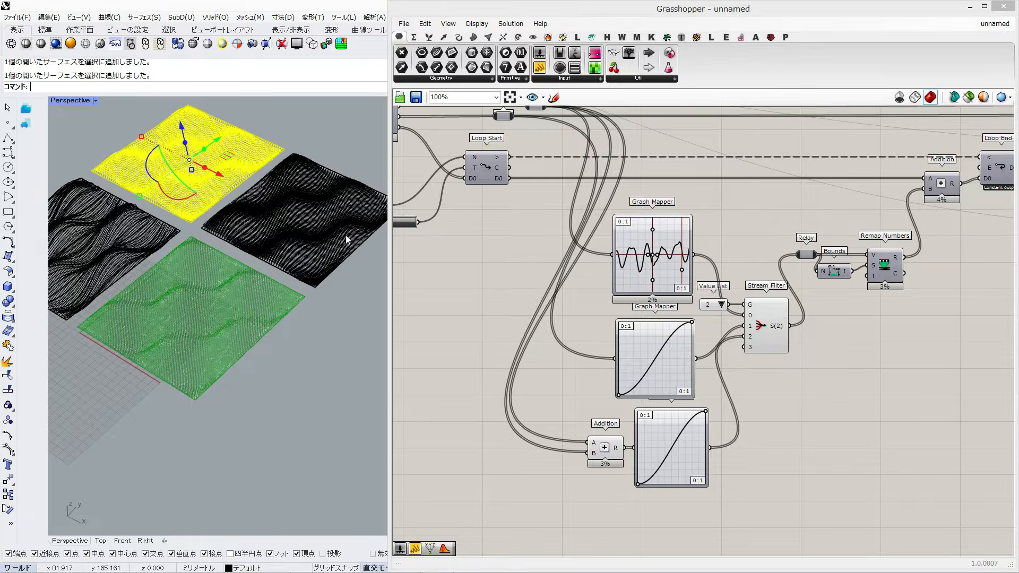
{"action": "left_click", "coordinate": [209, 376]}
Duplicate the third Graph Mapper and place the copy directly below it.
{"action": "right_click_drag", "start_coordinate": [207, 320], "coordinate": [261, 386], "text": "shift"}
{"action": "scroll", "coordinate": [262, 386], "scroll_direction": "up", "scroll_amount": 1}
{"action": "scroll", "coordinate": [661, 441], "scroll_direction": "down", "scroll_amount": 2}
{"action": "right_click_drag", "start_coordinate": [661, 441], "coordinate": [639, 333]}
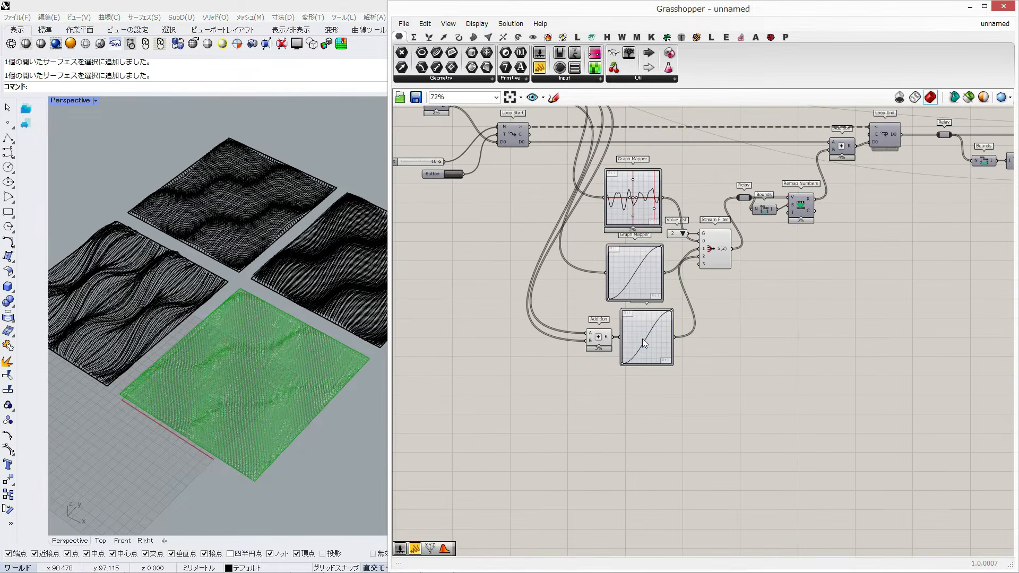
{"action": "left_click", "coordinate": [646, 345]}
{"action": "key", "text": "ctrl+c"}
{"action": "key", "text": "ctrl+v"}
{"action": "left_click_drag", "start_coordinate": [654, 338], "coordinate": [654, 401]}
Connect Loop Start's D0 output to the fourth Graph Mapper and its output to Stream Filter's 3 input.
{"action": "right_click_drag", "start_coordinate": [556, 155], "coordinate": [537, 180]}
{"action": "left_click_drag", "start_coordinate": [509, 168], "coordinate": [604, 429]}
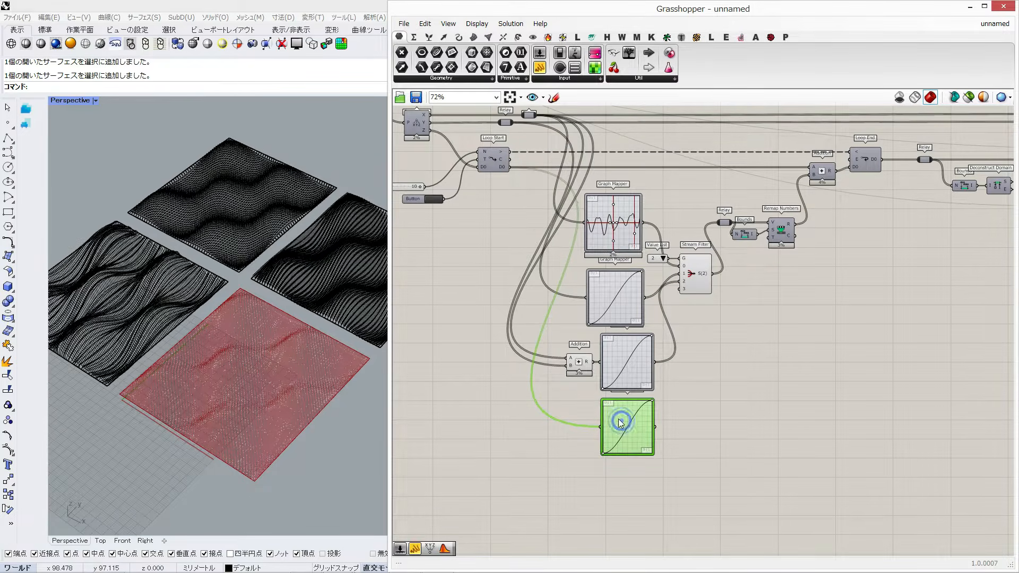
{"action": "right_click_drag", "start_coordinate": [688, 344], "coordinate": [686, 288]}
{"action": "scroll", "coordinate": [686, 288], "scroll_direction": "up", "scroll_amount": 2}
{"action": "left_click_drag", "start_coordinate": [650, 415], "coordinate": [684, 225]}
Set Value List to 3 and rerun the loop.
{"action": "left_click", "coordinate": [661, 183]}
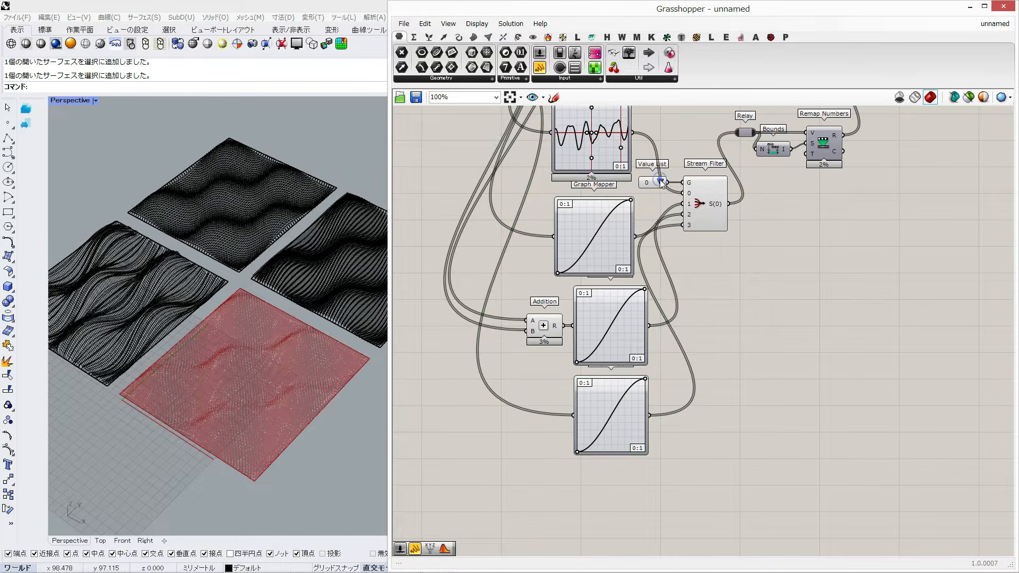
{"action": "scroll", "coordinate": [690, 245], "scroll_direction": "down", "scroll_amount": 2}
{"action": "scroll", "coordinate": [656, 201], "scroll_direction": "up", "scroll_amount": 2}
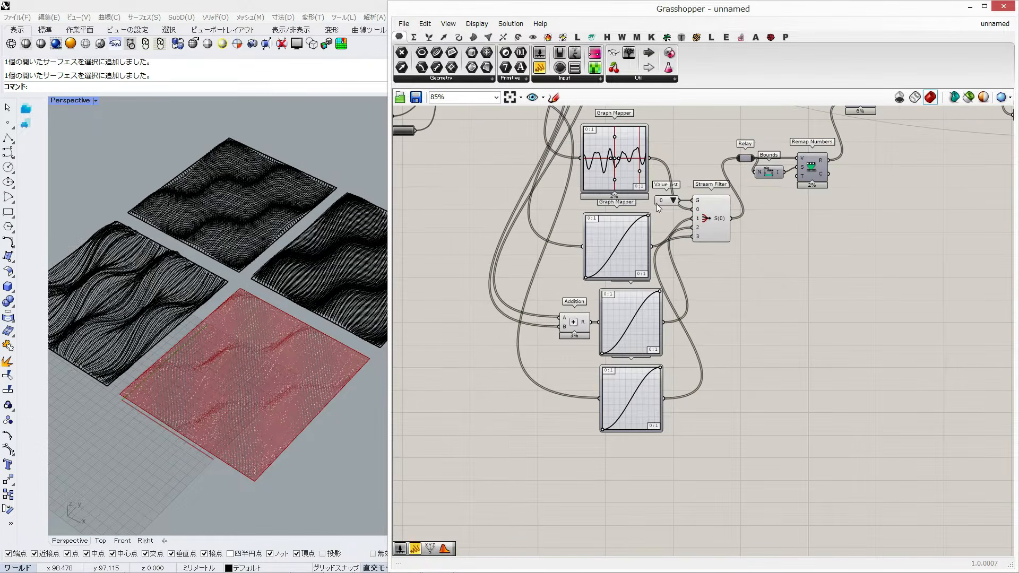
{"action": "left_click", "coordinate": [678, 198]}
{"action": "left_click", "coordinate": [696, 240]}
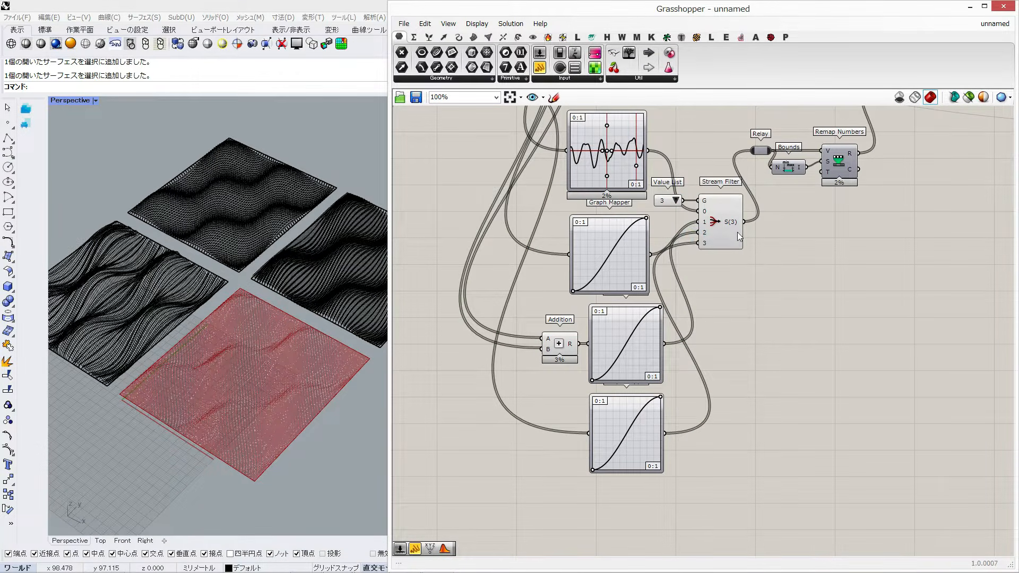
{"action": "scroll", "coordinate": [580, 248], "scroll_direction": "down", "scroll_amount": 2}
{"action": "scroll", "coordinate": [557, 183], "scroll_direction": "up", "scroll_amount": 4}
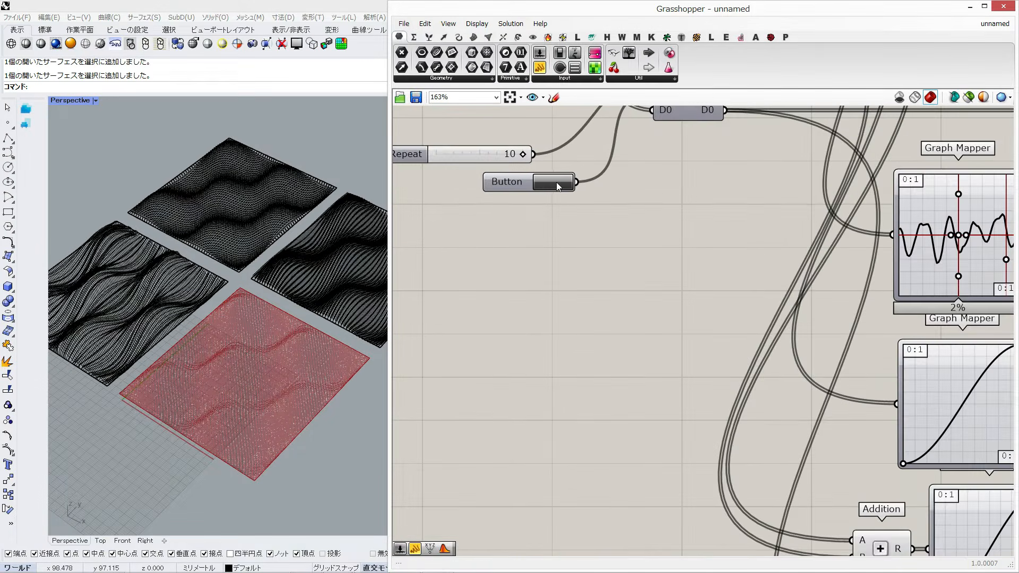
{"action": "left_click", "coordinate": [553, 181]}
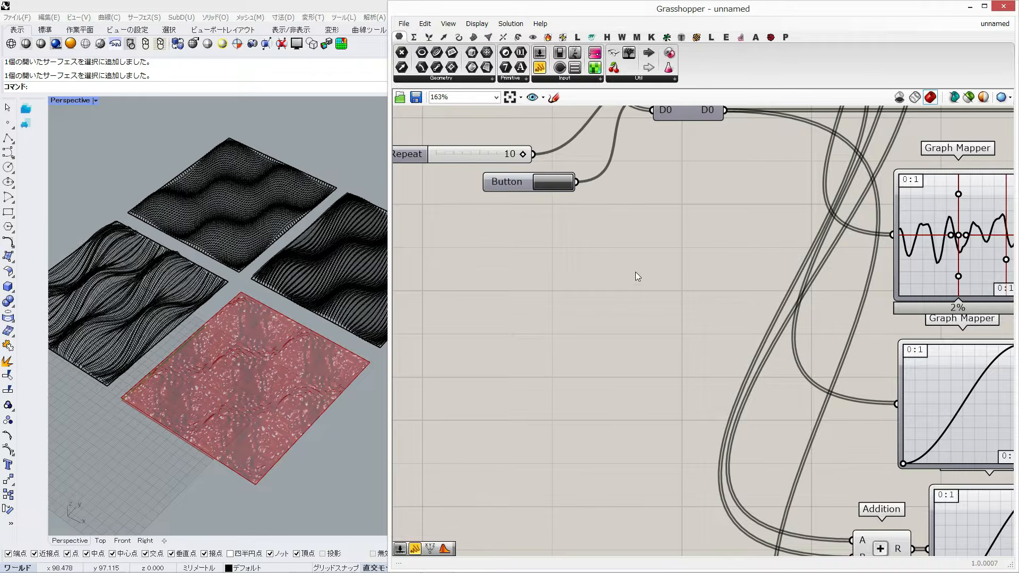
Bake the surface shaped by the fourth Graph Mapper to the デフォルト layer.
{"action": "scroll", "coordinate": [593, 282], "scroll_direction": "down", "scroll_amount": 5}
{"action": "scroll", "coordinate": [695, 218], "scroll_direction": "up", "scroll_amount": 4}
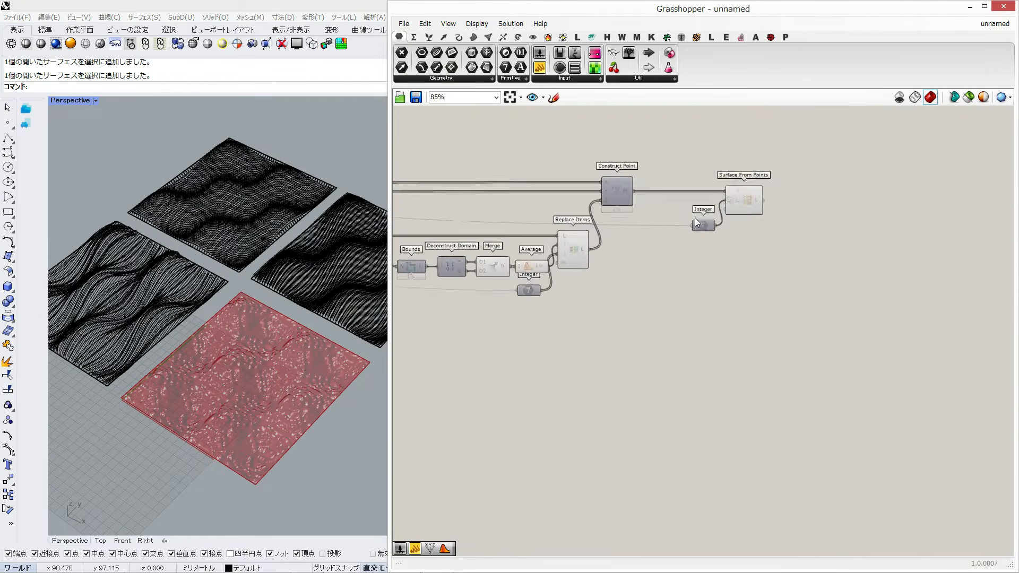
{"action": "right_click", "coordinate": [755, 197]}
{"action": "left_click", "coordinate": [764, 225]}
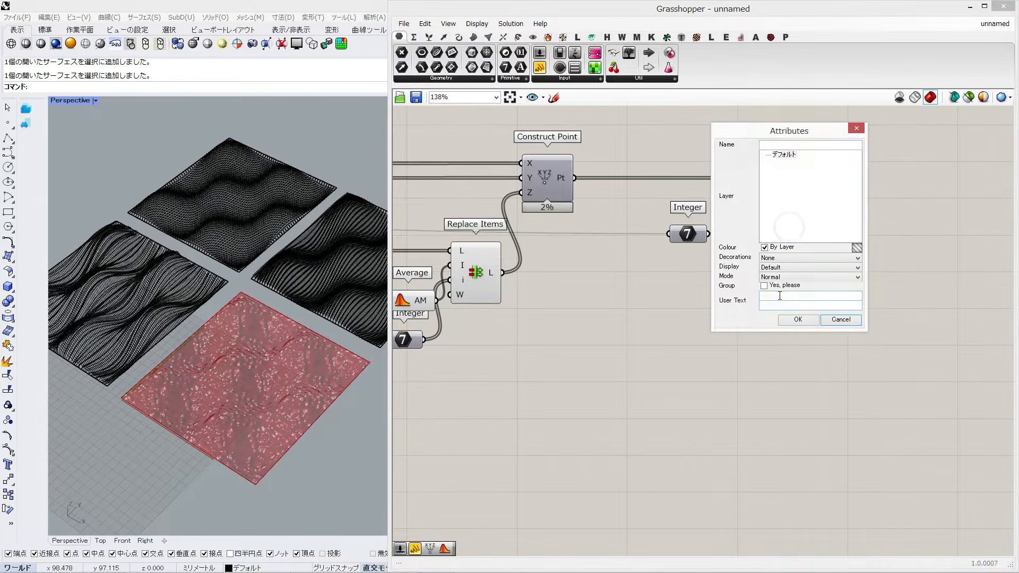
{"action": "left_click", "coordinate": [798, 321]}
Select the components at the end of the definition, including Surface From Points, and turn off their preview.
{"action": "left_click_drag", "start_coordinate": [781, 330], "coordinate": [410, 209]}
{"action": "middle_click", "coordinate": [531, 181]}
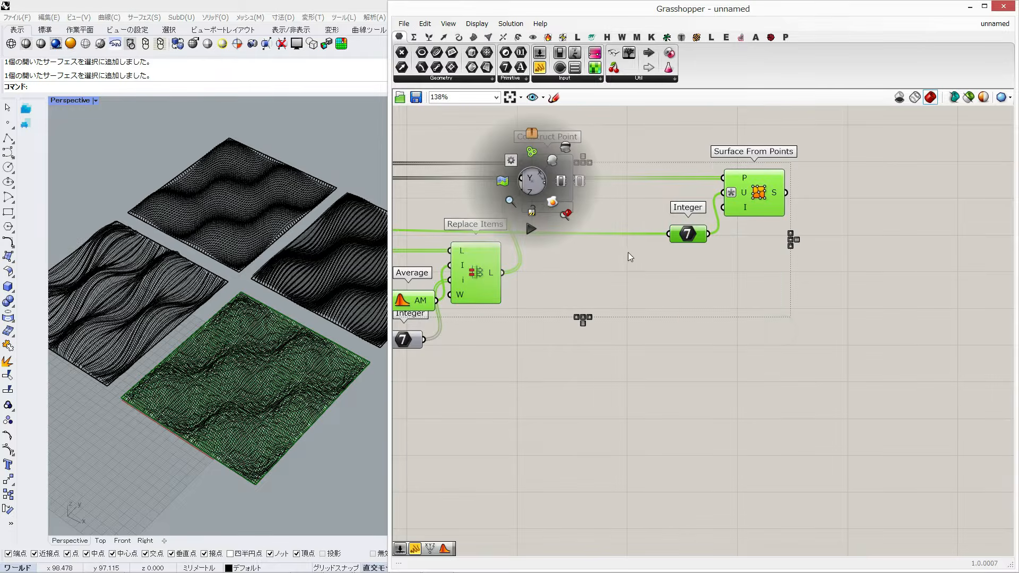
{"action": "left_click", "coordinate": [566, 150]}
{"action": "scroll", "coordinate": [466, 307], "scroll_direction": "down", "scroll_amount": 5}
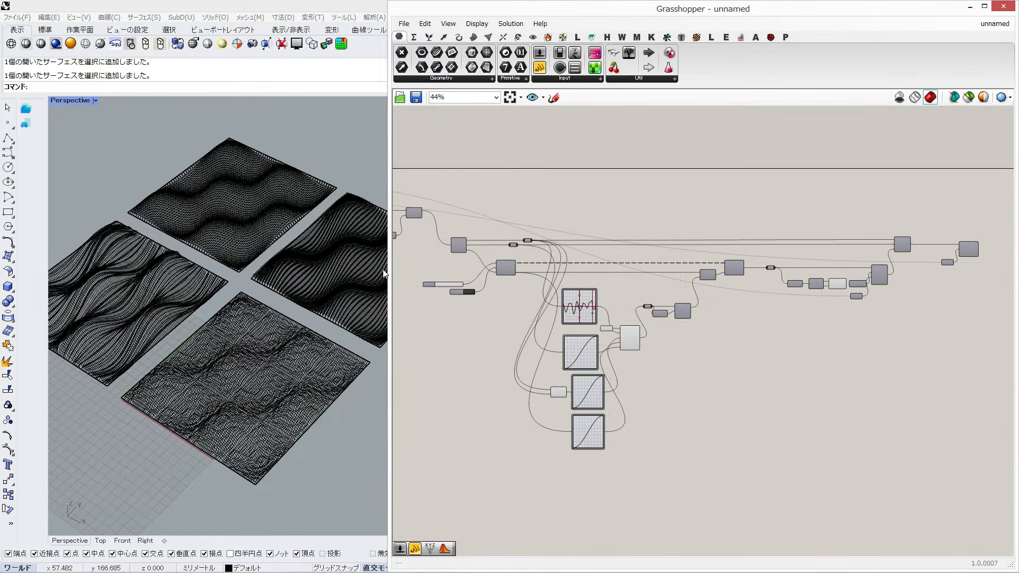
Widen the Rhino viewport area, frame the four baked surfaces, and set the Perspective view to Rendered display mode.
{"action": "left_click_drag", "start_coordinate": [391, 269], "coordinate": [751, 269]}
{"action": "right_click_drag", "start_coordinate": [510, 361], "coordinate": [515, 340]}
{"action": "right_click_drag", "start_coordinate": [541, 229], "coordinate": [530, 151], "text": "shift"}
{"action": "scroll", "coordinate": [455, 244], "scroll_direction": "up", "scroll_amount": 3}
{"action": "right_click_drag", "start_coordinate": [455, 244], "coordinate": [451, 268]}
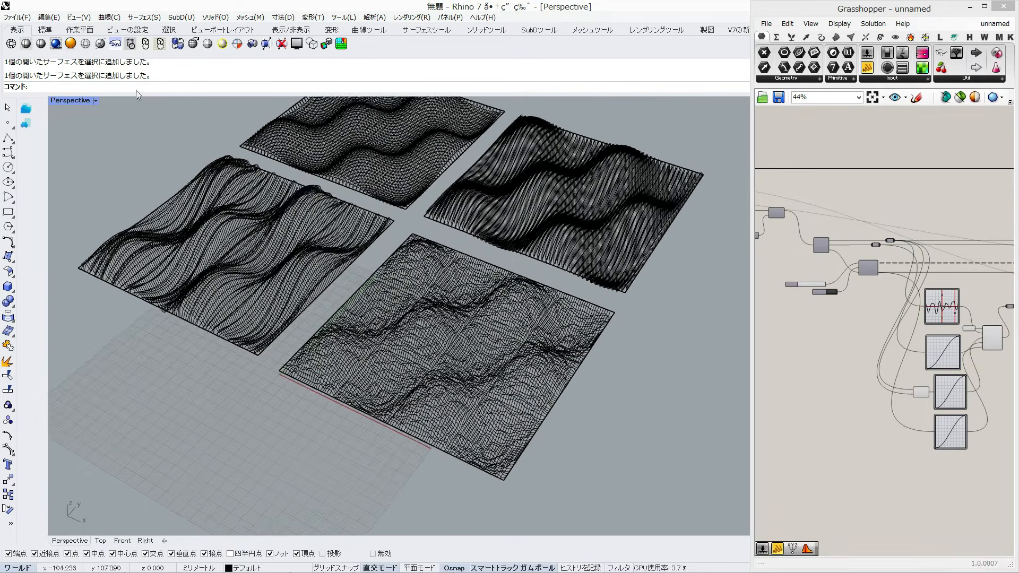
{"action": "left_click", "coordinate": [55, 44]}
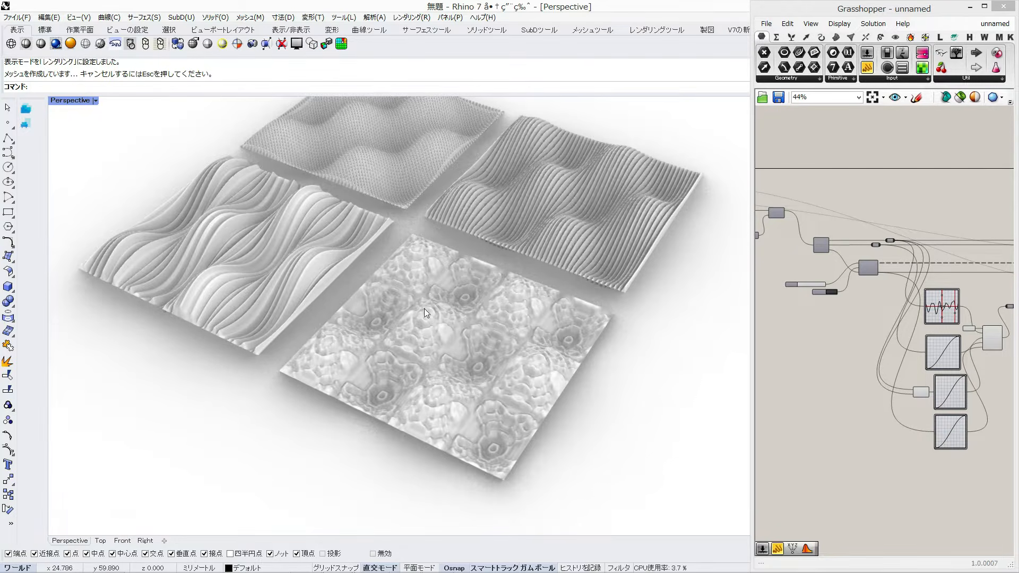
Minimise the Grasshopper window and examine the four rendered surface variations in the Perspective view.
{"action": "right_click_drag", "start_coordinate": [425, 281], "coordinate": [416, 355], "text": "shift"}
{"action": "scroll", "coordinate": [361, 318], "scroll_direction": "down", "scroll_amount": 1}
{"action": "scroll", "coordinate": [488, 295], "scroll_direction": "up", "scroll_amount": 1}
{"action": "left_click", "coordinate": [970, 7]}
{"action": "scroll", "coordinate": [568, 273], "scroll_direction": "down", "scroll_amount": 1}
{"action": "scroll", "coordinate": [457, 330], "scroll_direction": "up", "scroll_amount": 2}
{"action": "scroll", "coordinate": [403, 346], "scroll_direction": "down", "scroll_amount": 1}
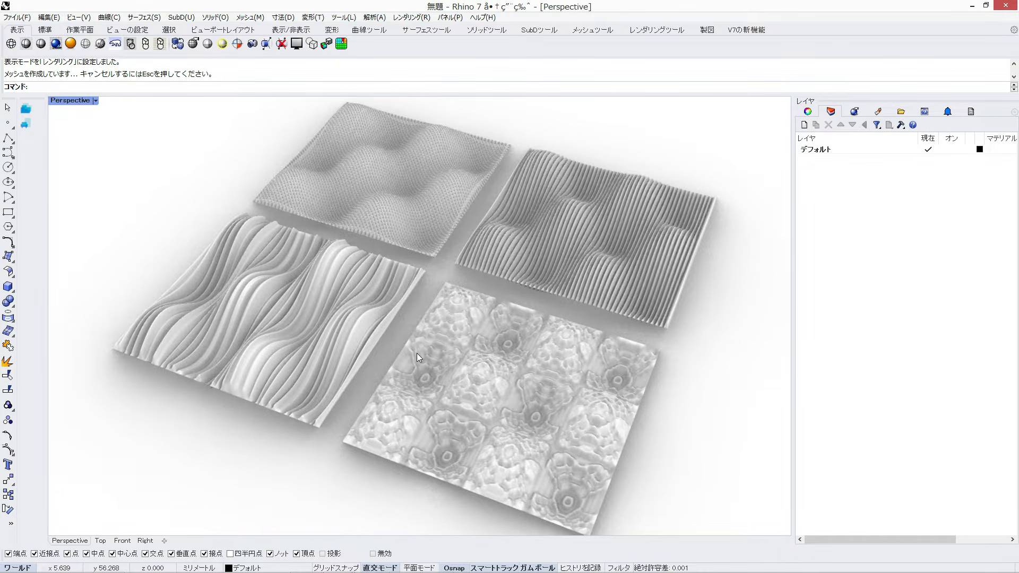